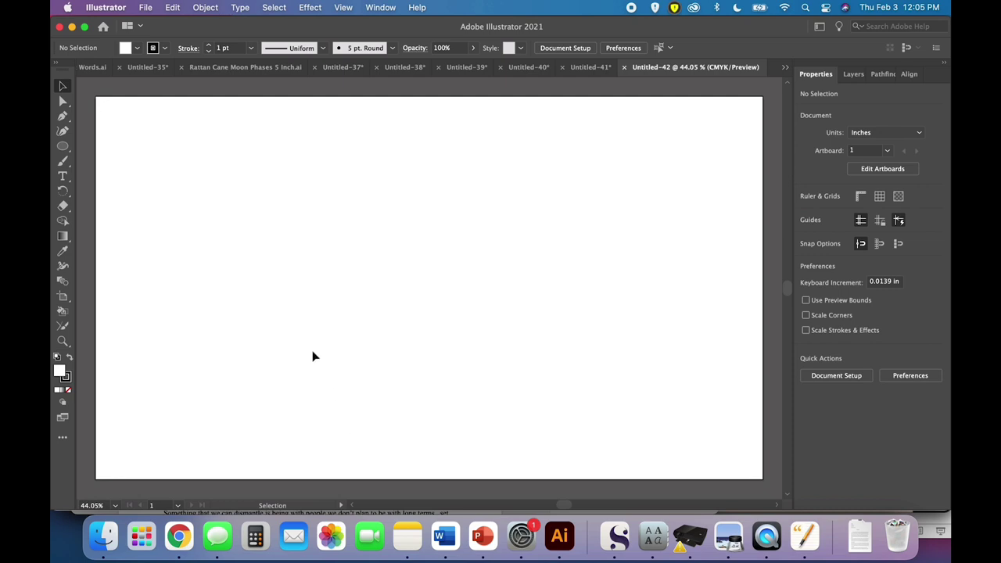
- Draw a 5 in by 5 in circle using the Ellipse tool's exact-size dialog
{"action": "left_click", "coordinate": [64, 149]}
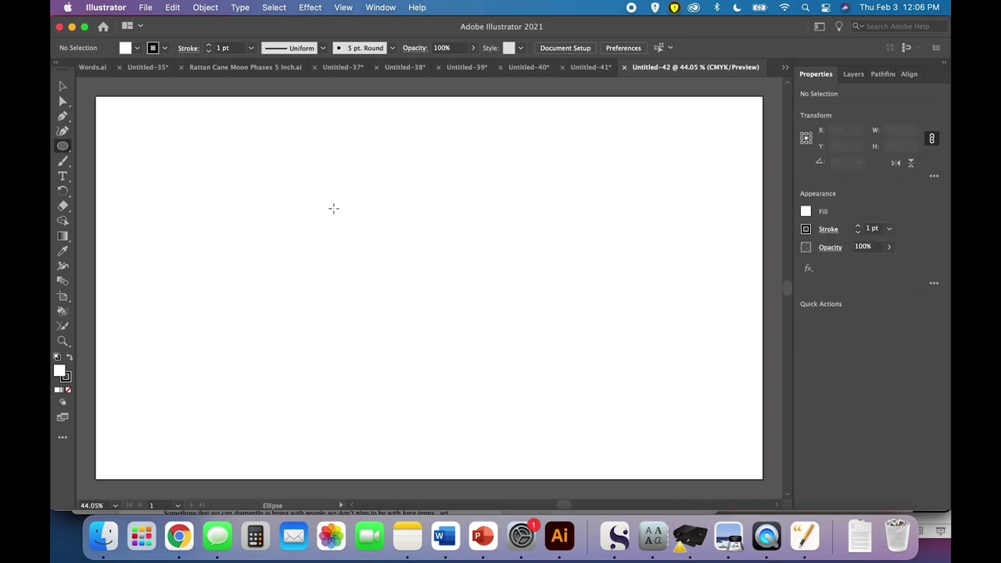
{"action": "left_click", "coordinate": [334, 208]}
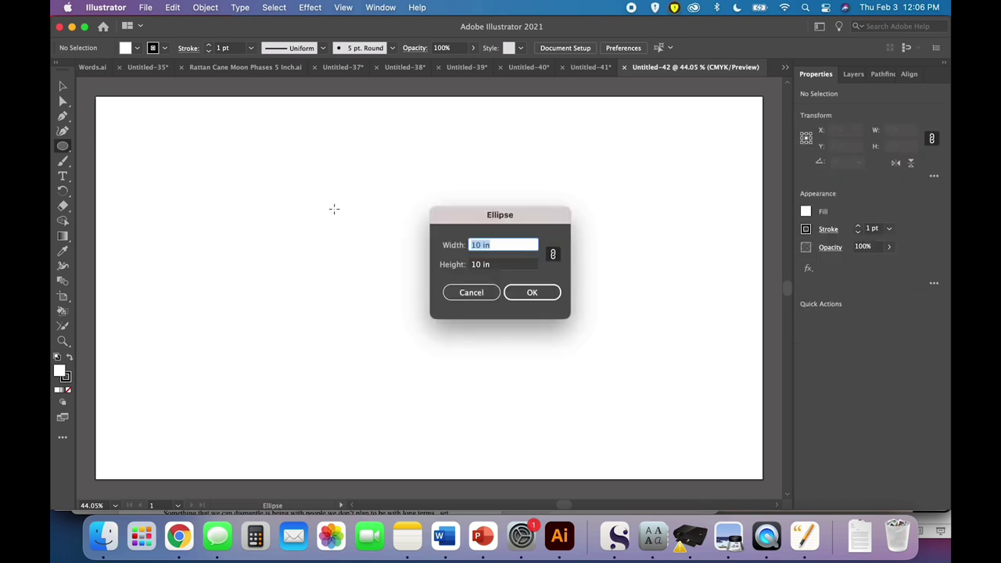
{"action": "left_click", "coordinate": [484, 292]}
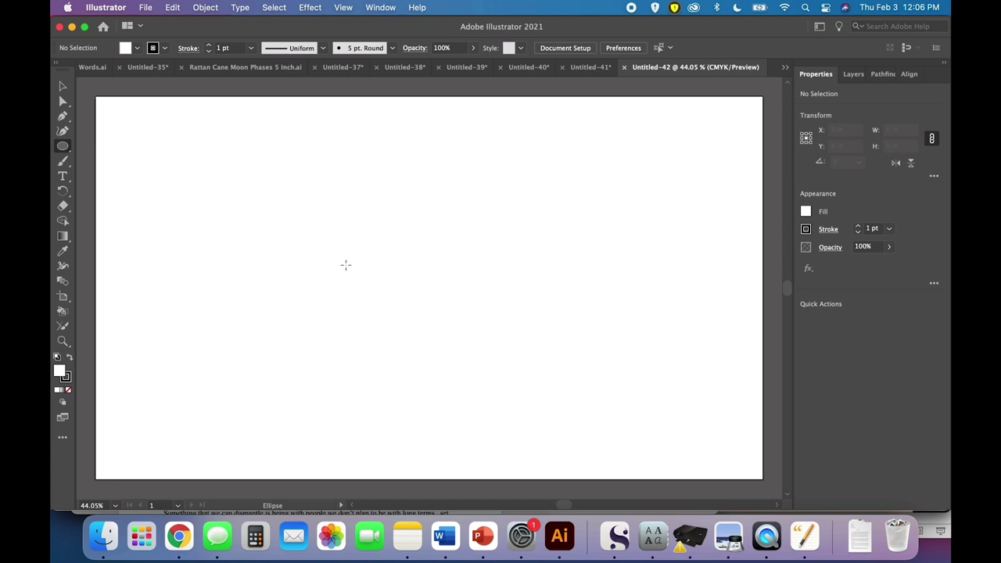
{"action": "left_click", "coordinate": [62, 146]}
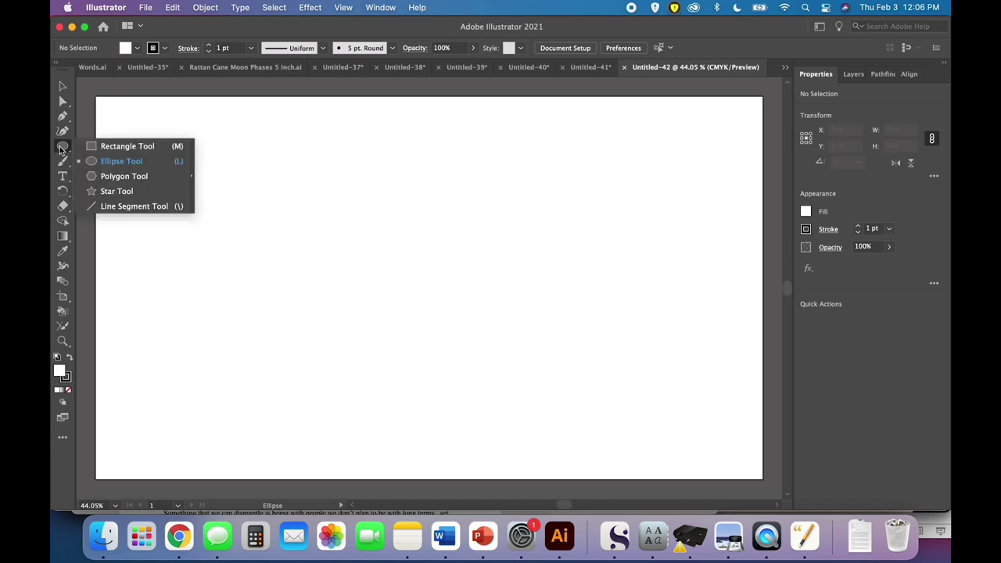
{"action": "left_click", "coordinate": [118, 162]}
{"action": "left_click", "coordinate": [307, 203]}
{"action": "type", "text": "5"}
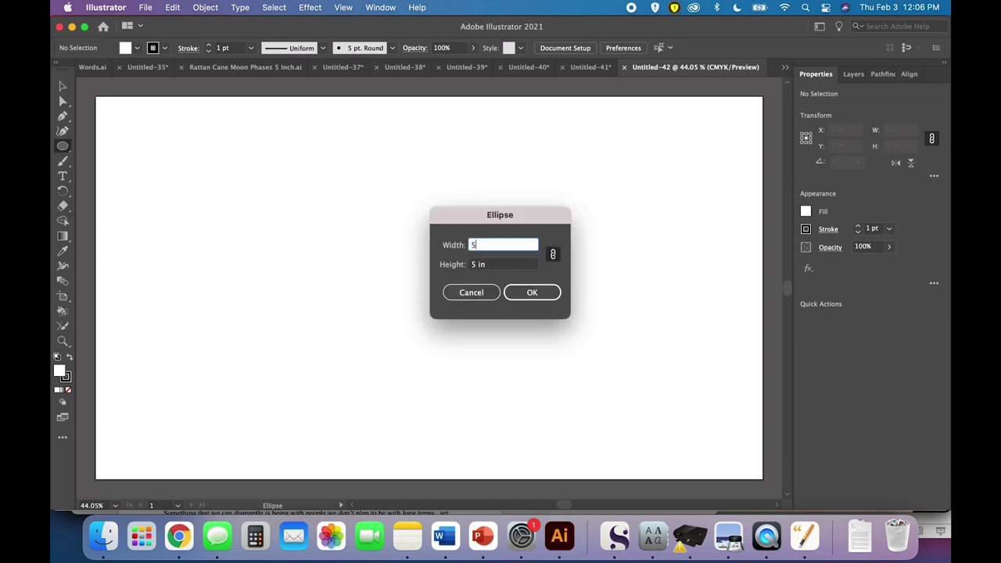
{"action": "key", "text": "Tab"}
{"action": "type", "text": "5"}
{"action": "key", "text": "Return"}
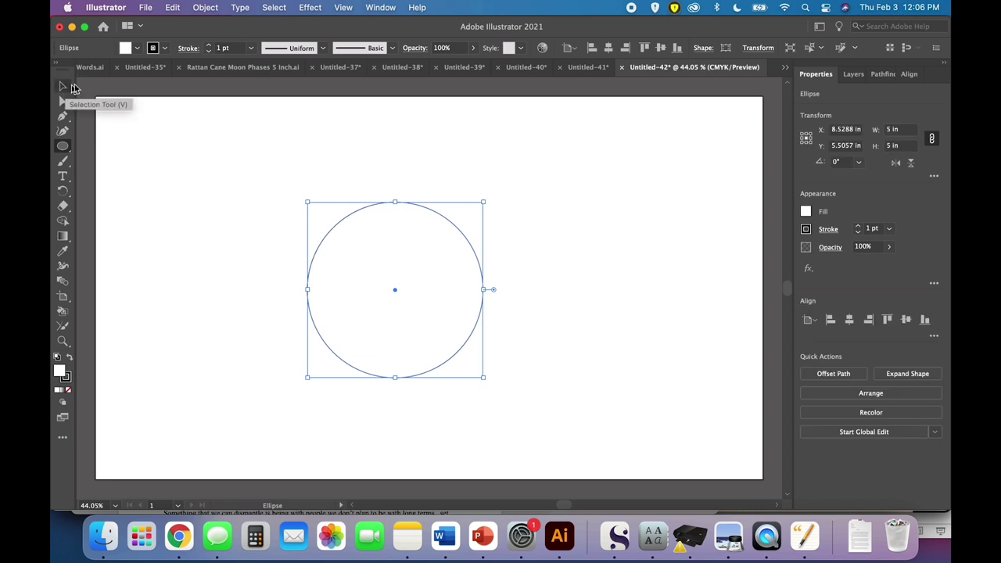
- Set the circle's stroke to None
{"action": "left_click", "coordinate": [164, 50]}
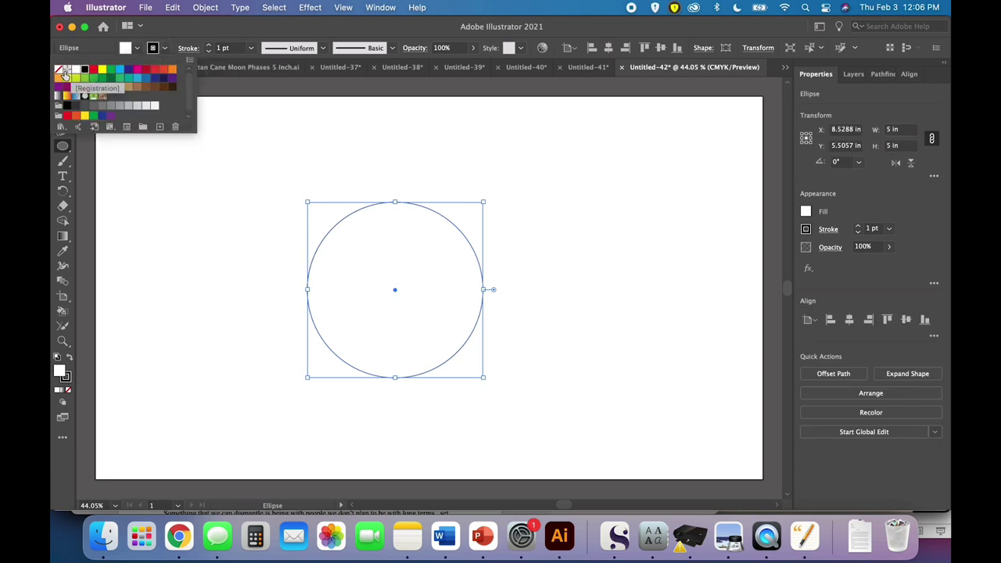
{"action": "left_click", "coordinate": [165, 51]}
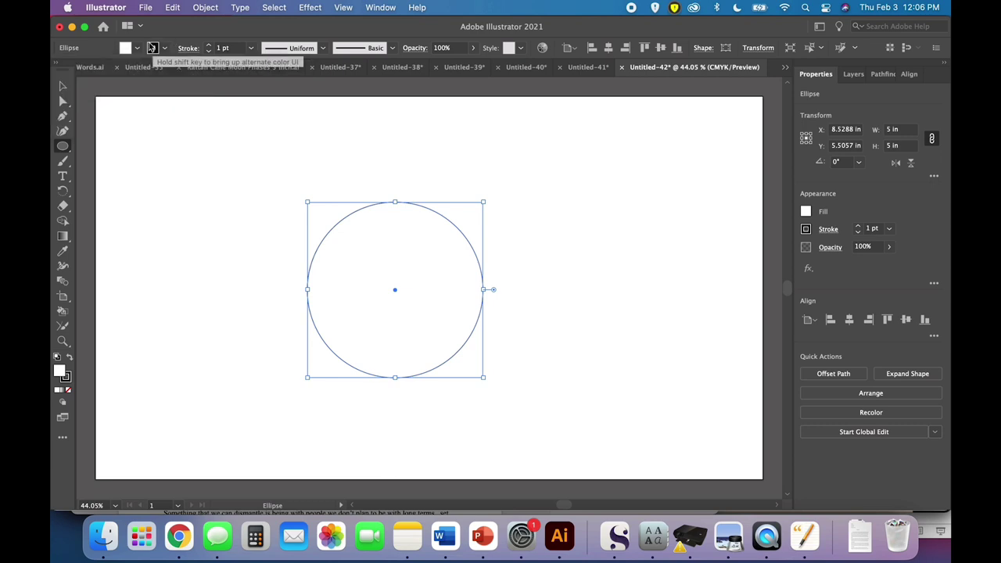
{"action": "left_click", "coordinate": [168, 52]}
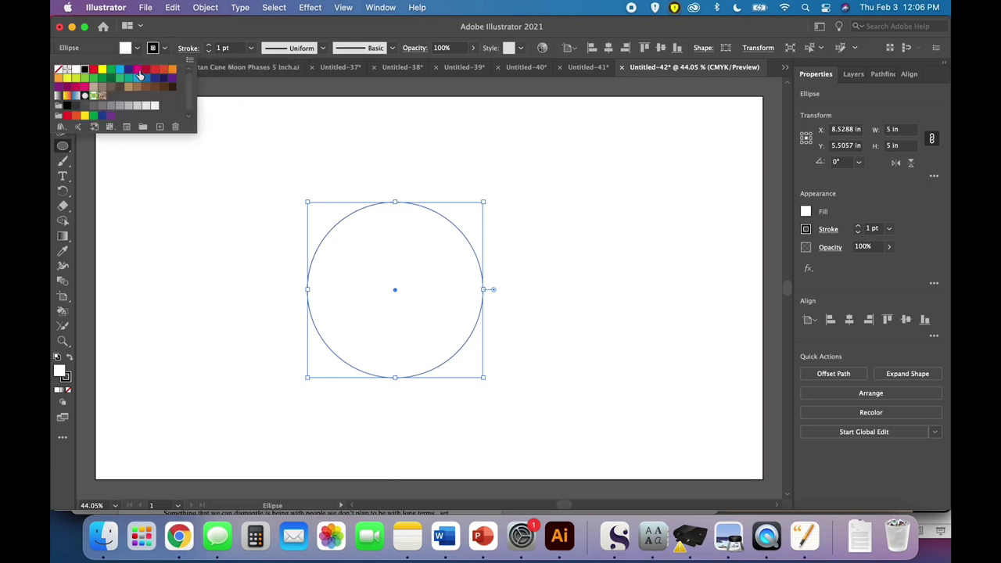
{"action": "left_click", "coordinate": [60, 71]}
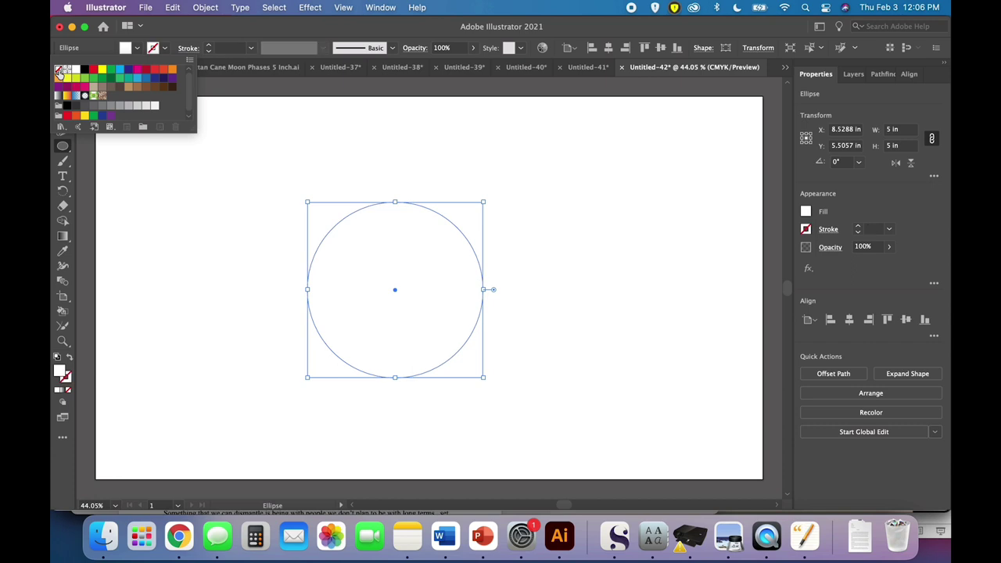
{"action": "left_click", "coordinate": [166, 48]}
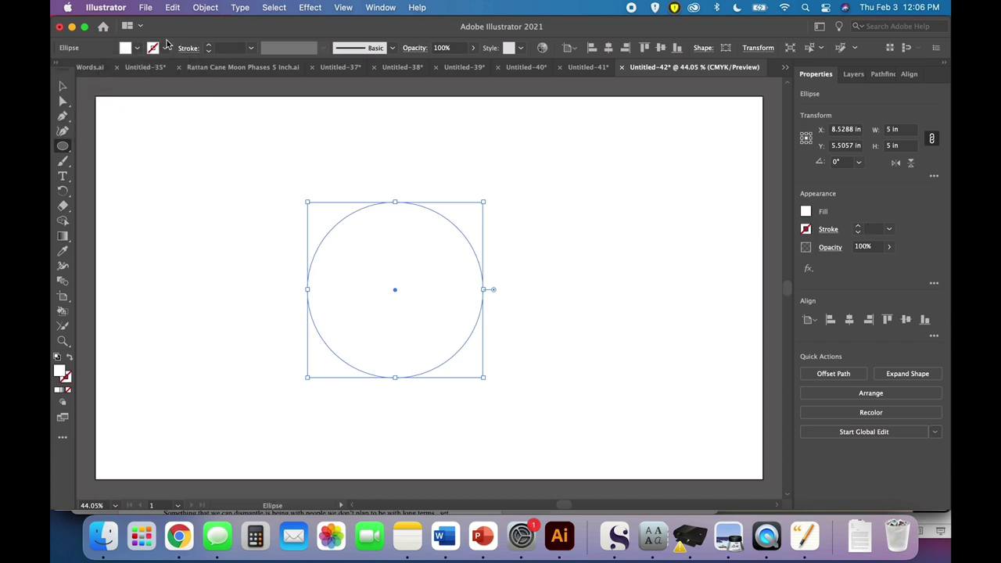
- Give the circle a pale pink fill using the Color Picker
{"action": "left_click", "coordinate": [137, 48]}
{"action": "left_click", "coordinate": [139, 75]}
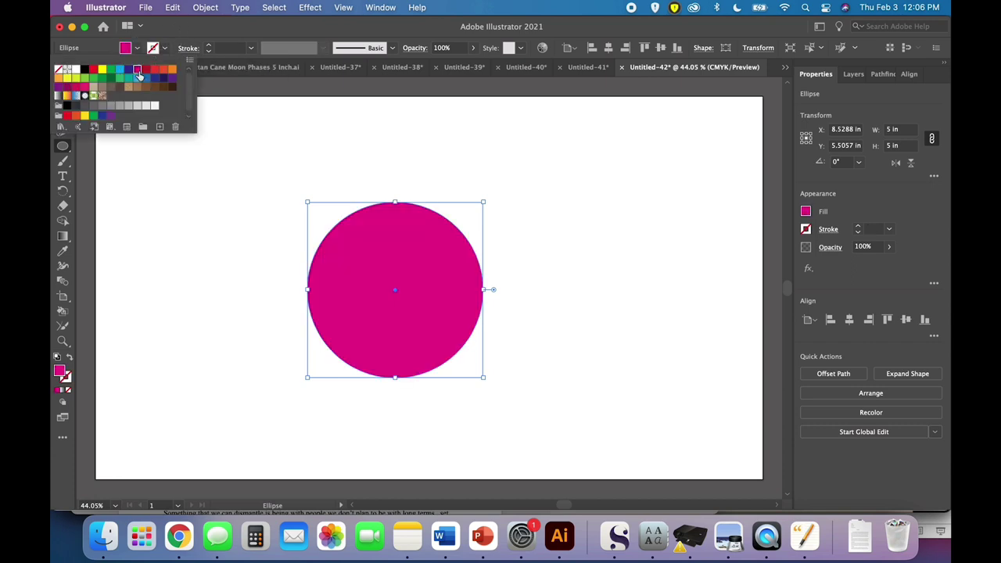
{"action": "left_click", "coordinate": [139, 55]}
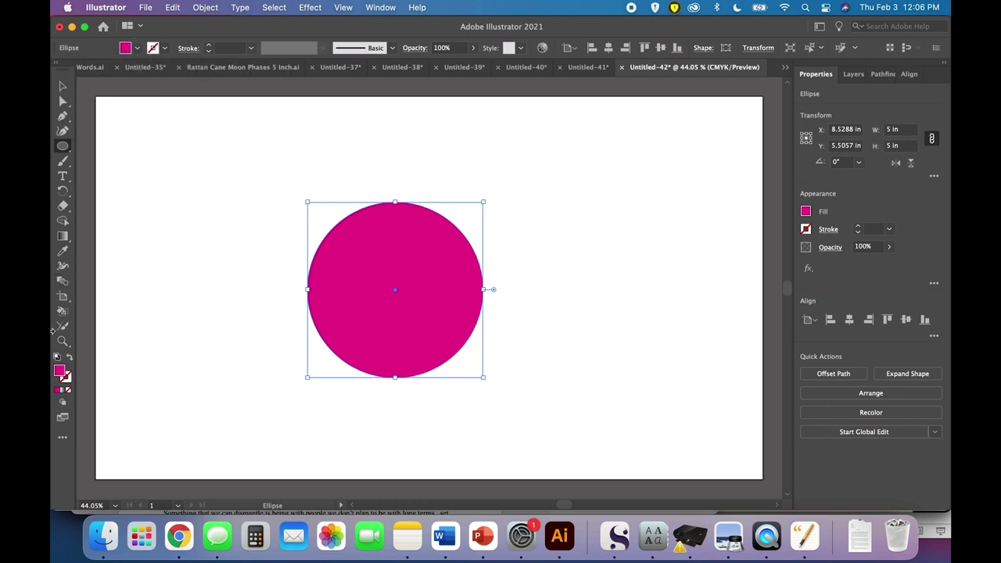
{"action": "double_click", "coordinate": [63, 373]}
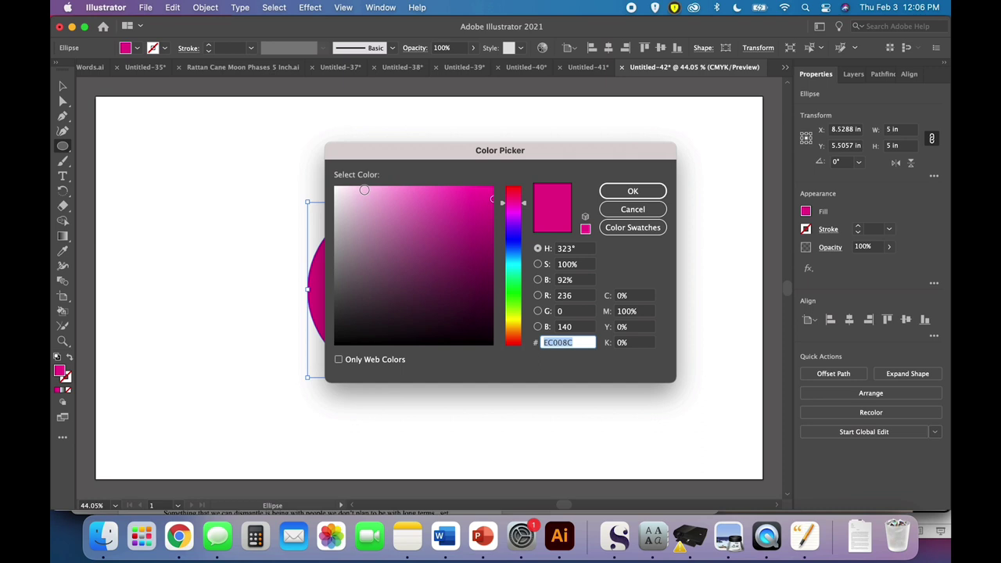
{"action": "left_click", "coordinate": [362, 190]}
{"action": "left_click", "coordinate": [655, 194]}
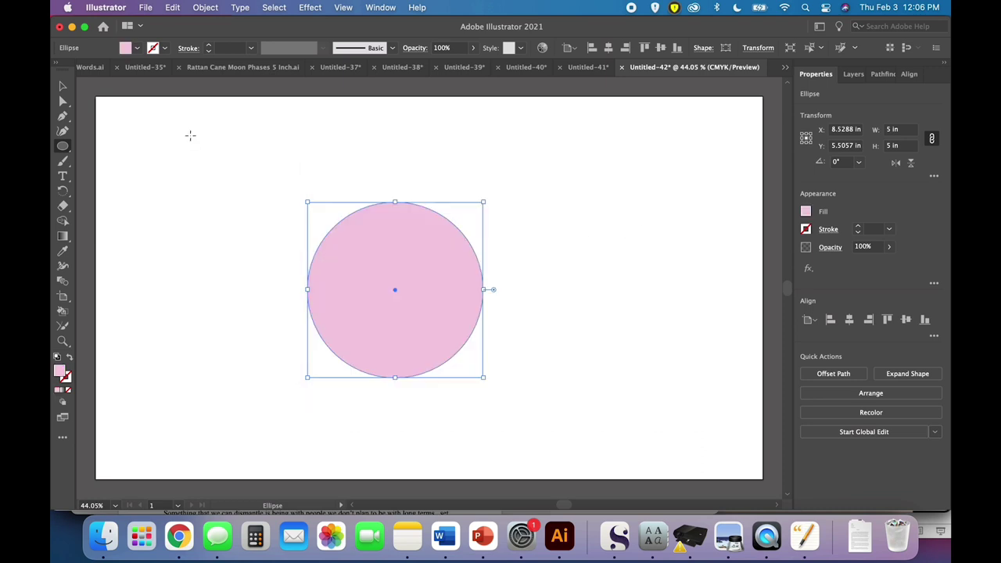
{"action": "left_click", "coordinate": [63, 85]}
- Drag the pink circle higher on the artboard and zoom in on it
{"action": "left_click", "coordinate": [177, 153]}
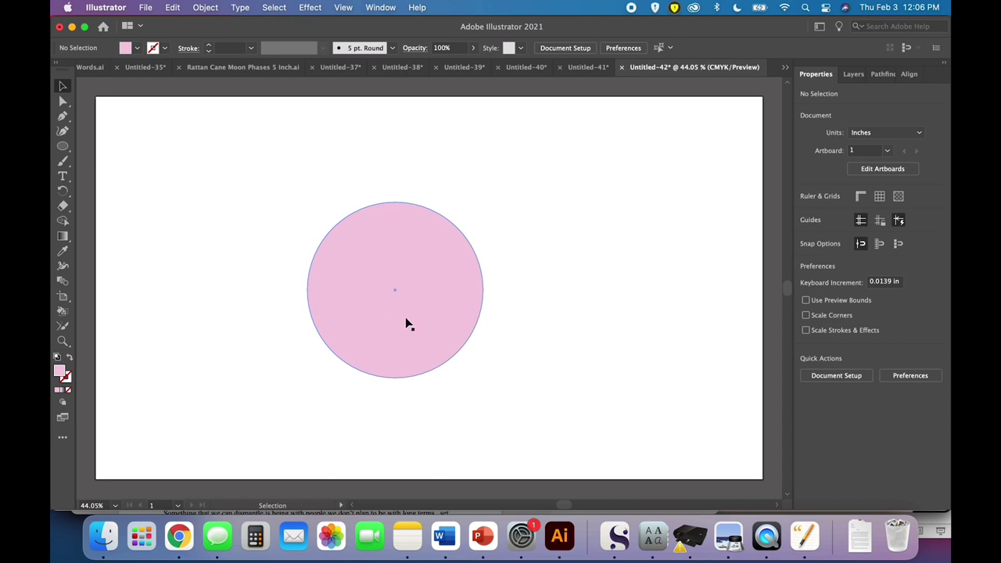
{"action": "left_click_drag", "start_coordinate": [406, 321], "coordinate": [408, 264]}
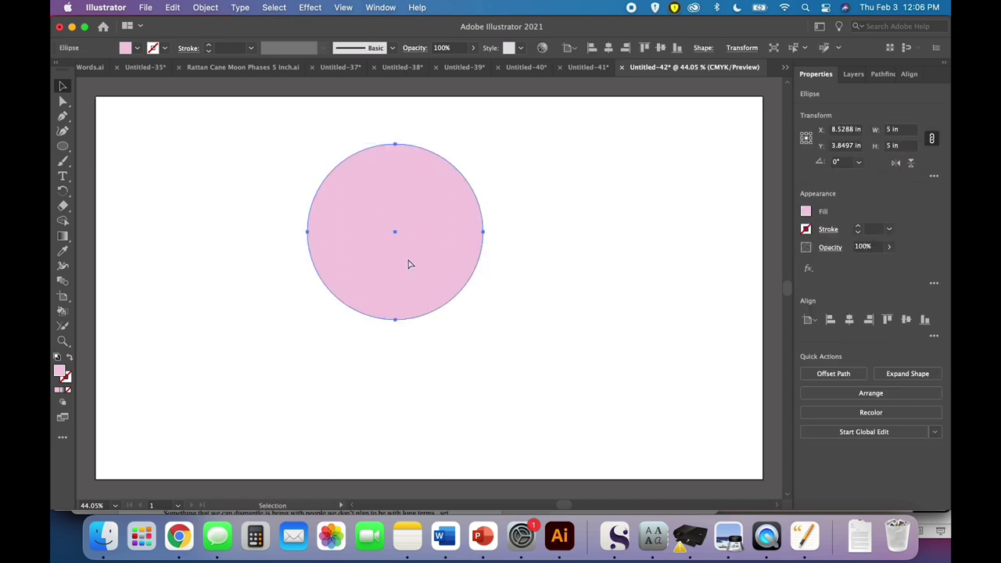
{"action": "key", "text": "super+equal"}
{"action": "key", "text": "super+equal"}
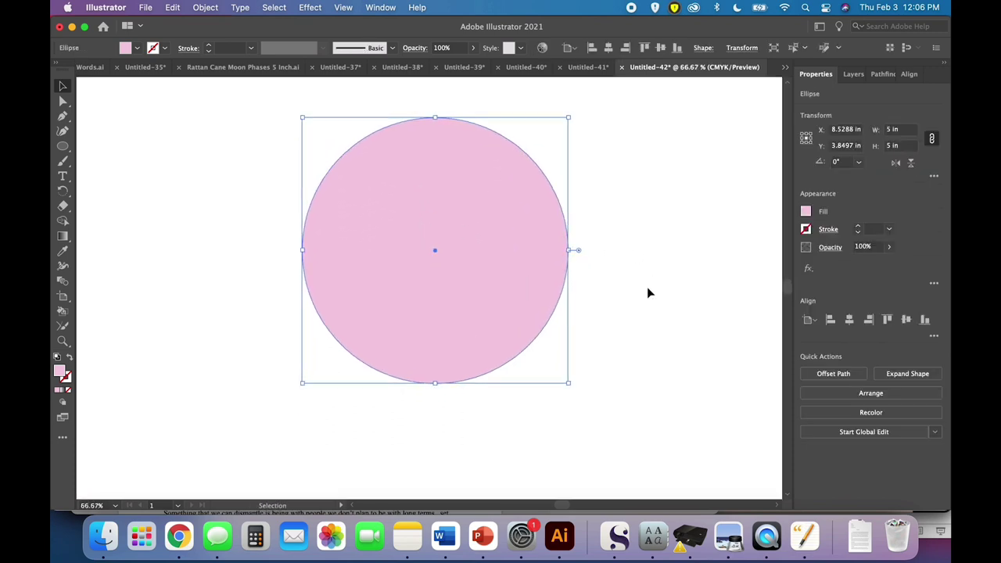
{"action": "scroll", "coordinate": [647, 292], "scroll_direction": "down", "scroll_amount": 1}
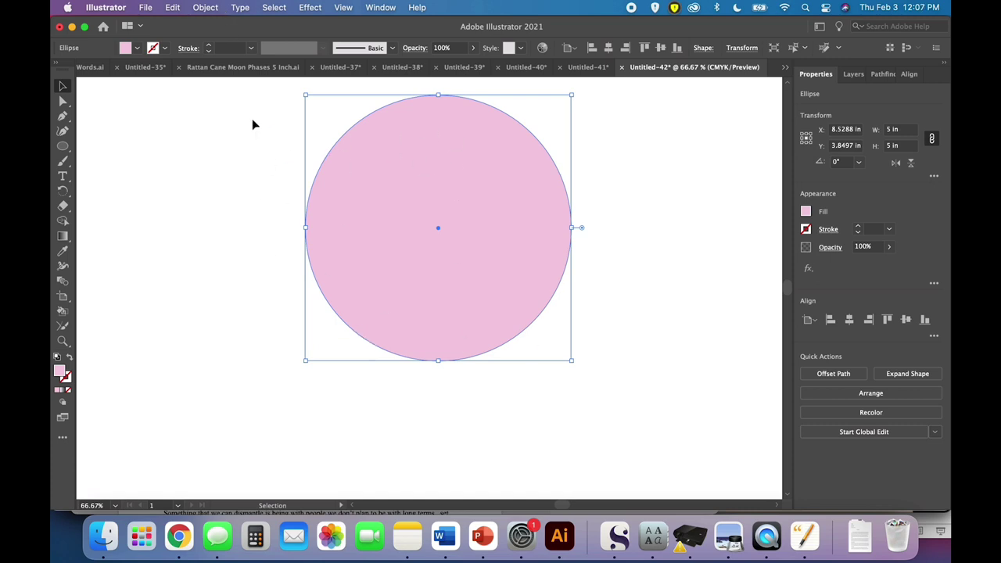
- Offset the circle's path by -0.5 in with Miter joins, creating a 4 in inner circle
{"action": "left_click", "coordinate": [213, 9]}
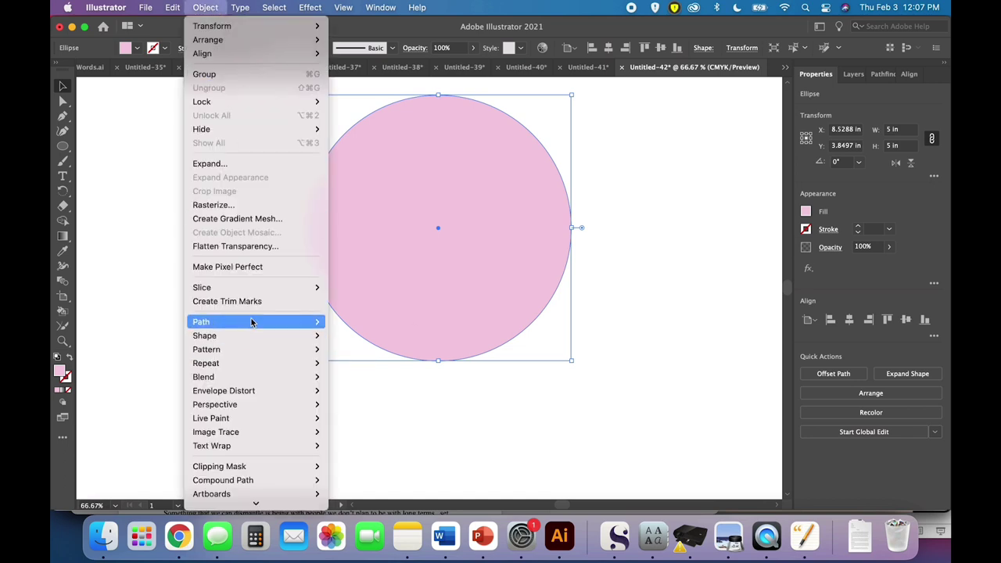
{"action": "mouse_move", "coordinate": [253, 322]}
{"action": "left_click", "coordinate": [358, 370]}
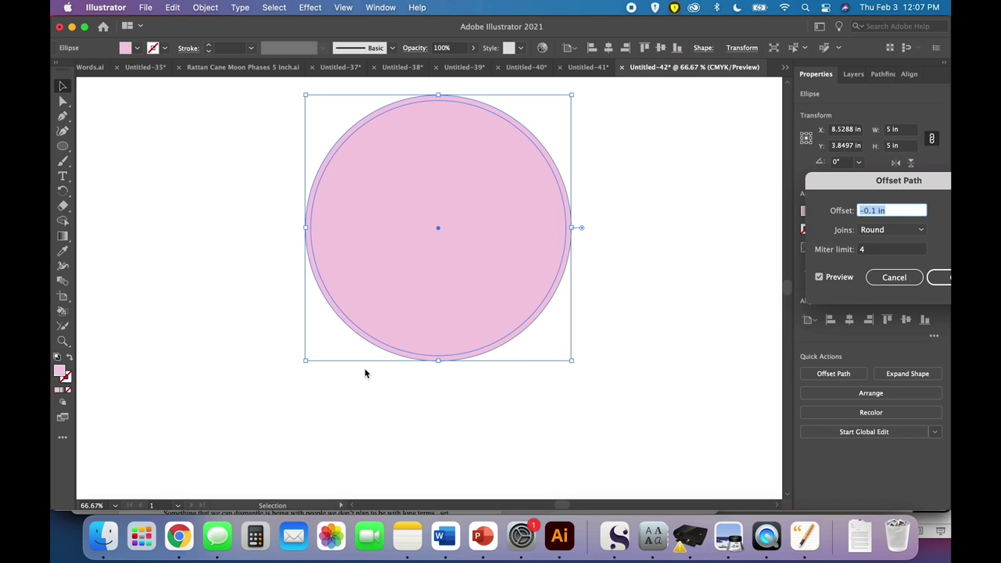
{"action": "type", "text": "-.5"}
{"action": "key", "text": "Tab"}
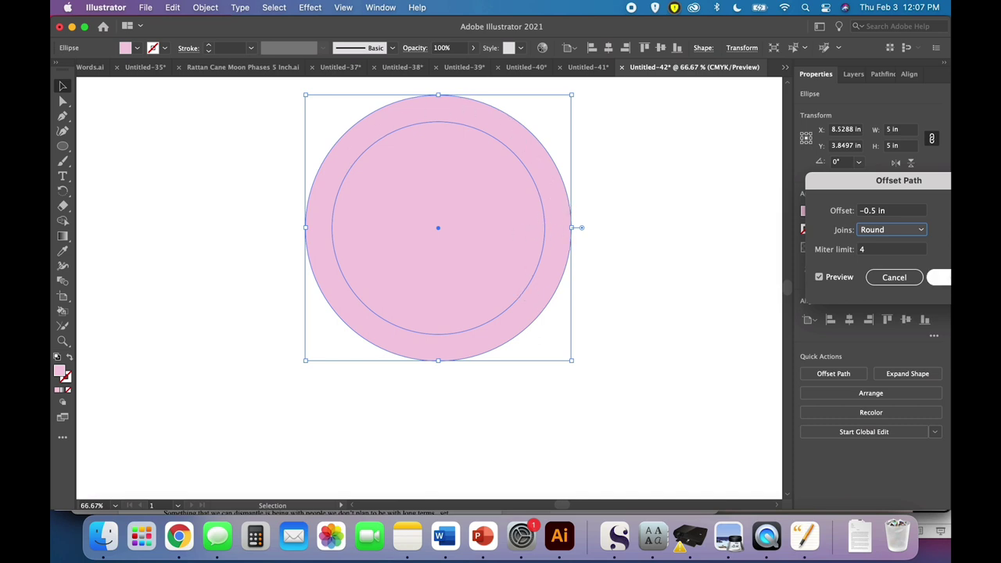
{"action": "left_click", "coordinate": [920, 230]}
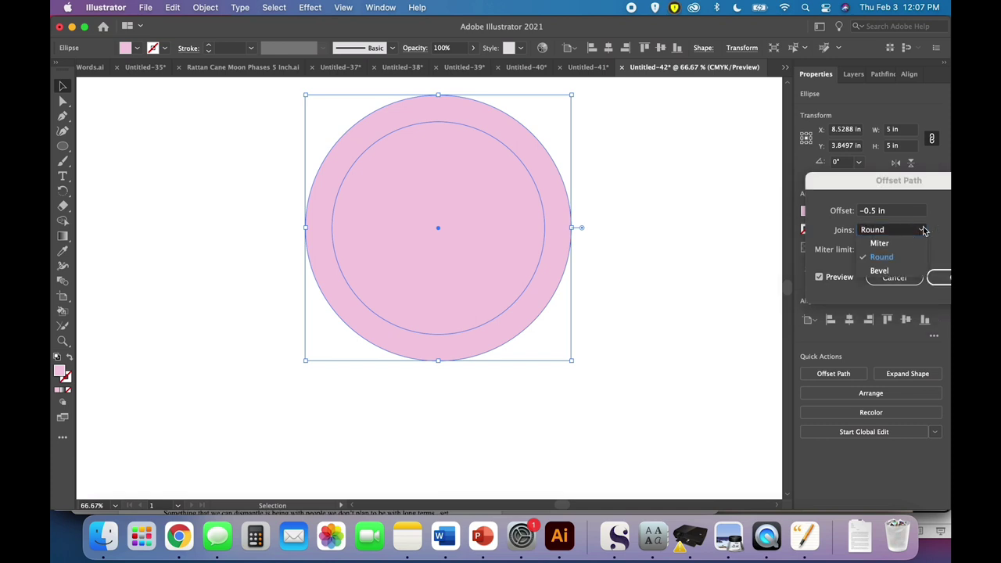
{"action": "left_click", "coordinate": [913, 244]}
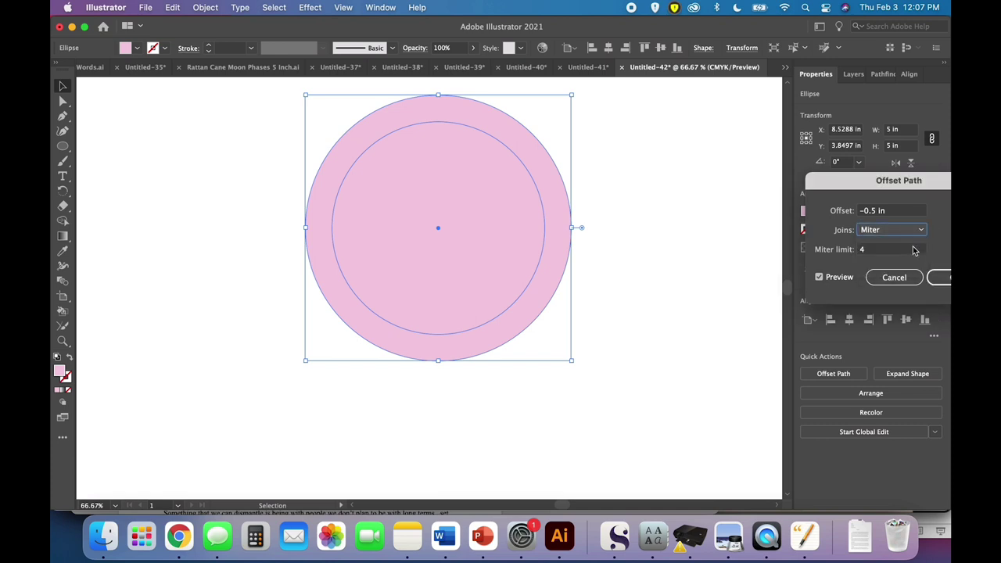
{"action": "left_click", "coordinate": [946, 276]}
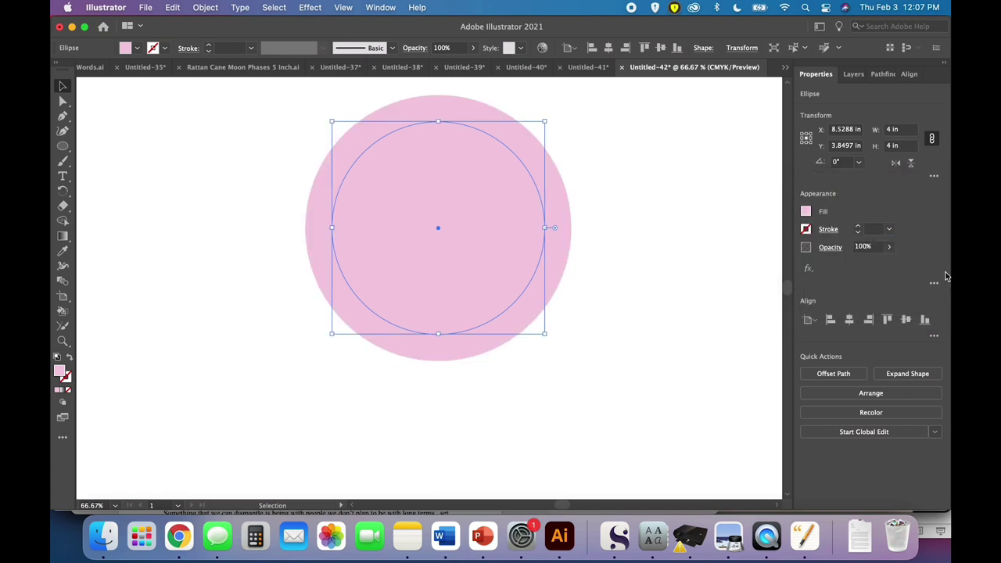
{"action": "left_click", "coordinate": [625, 306]}
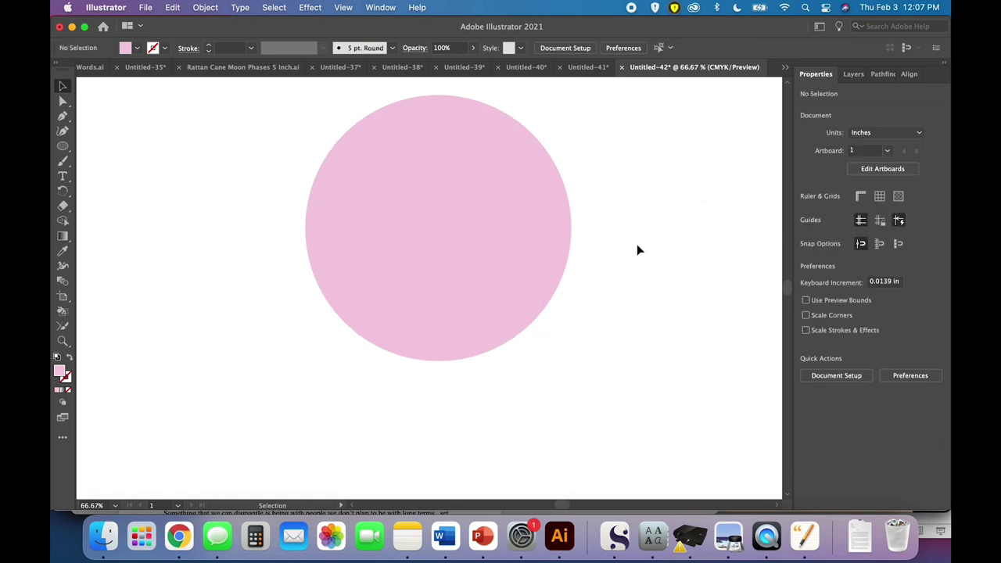
{"action": "left_click", "coordinate": [530, 274]}
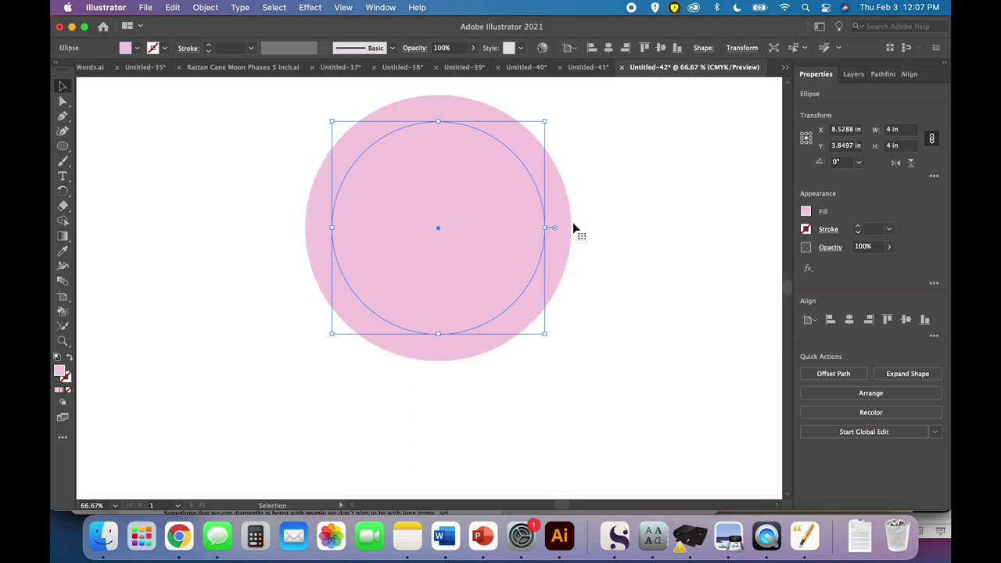
{"action": "left_click", "coordinate": [618, 256]}
{"action": "left_click", "coordinate": [606, 291]}
{"action": "left_click", "coordinate": [459, 227]}
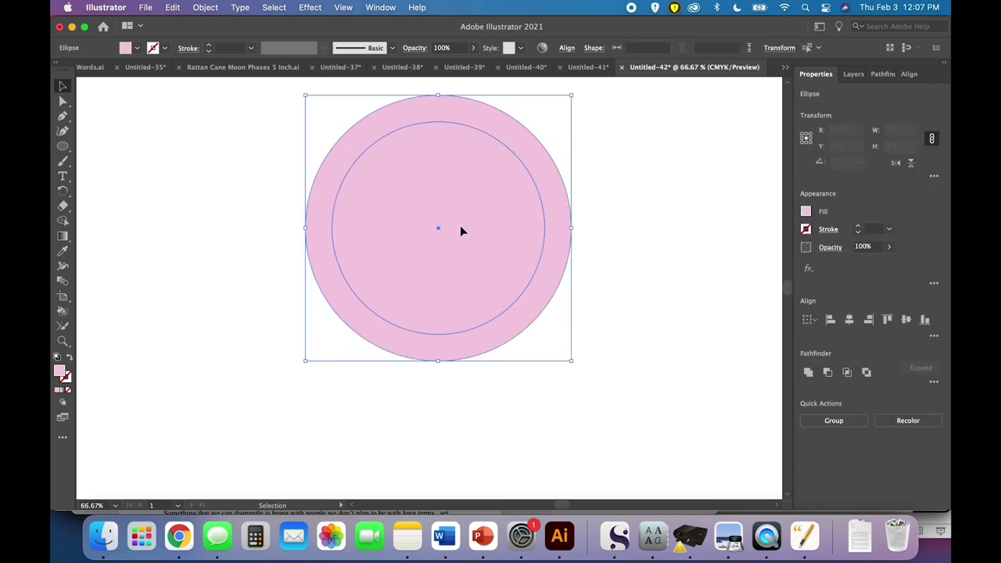
{"action": "left_click", "coordinate": [612, 372]}
{"action": "left_click", "coordinate": [457, 225]}
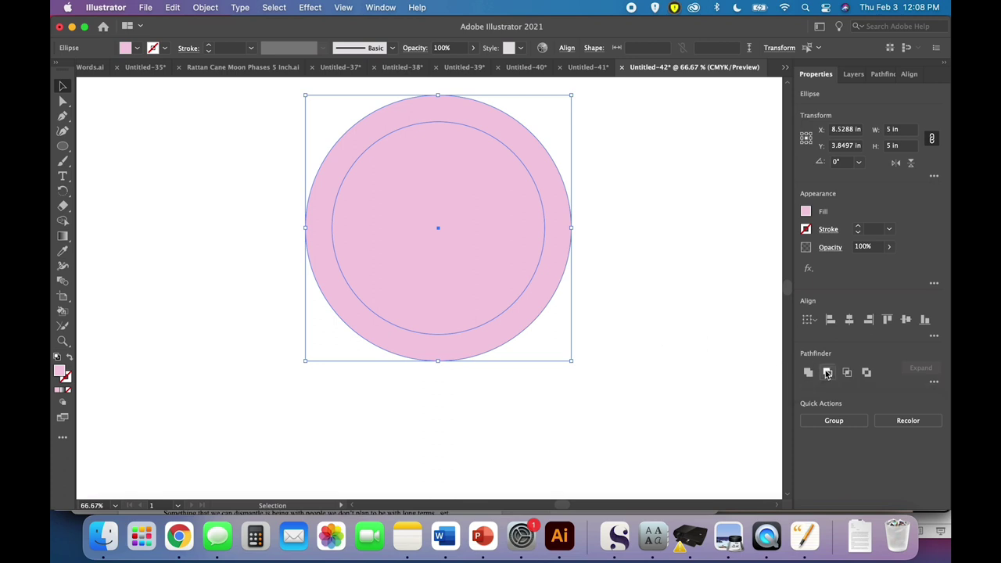
{"action": "left_click", "coordinate": [826, 373]}
{"action": "left_click", "coordinate": [698, 346]}
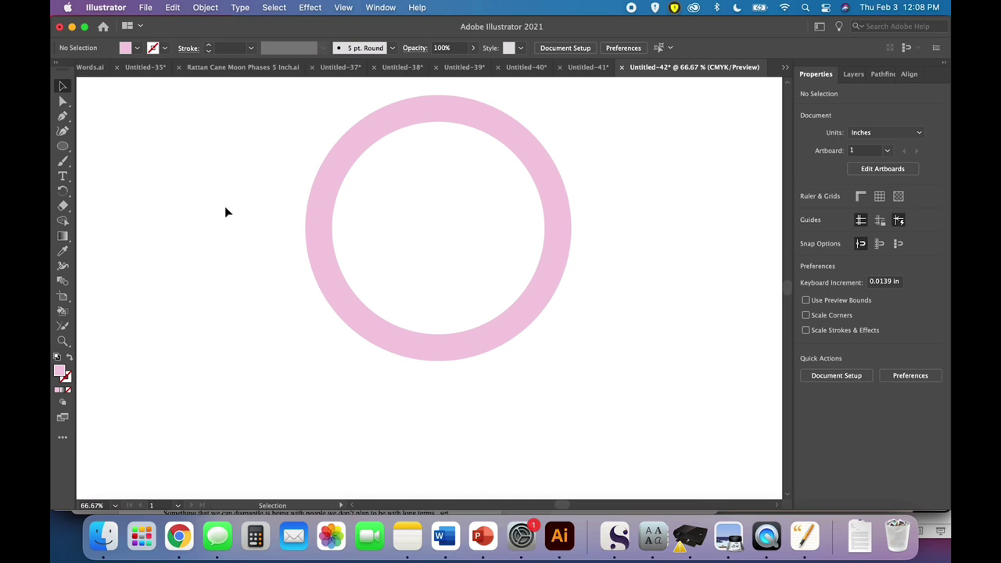
- Draw a 3.75 in circle below-left of the ring
{"action": "left_click", "coordinate": [62, 147]}
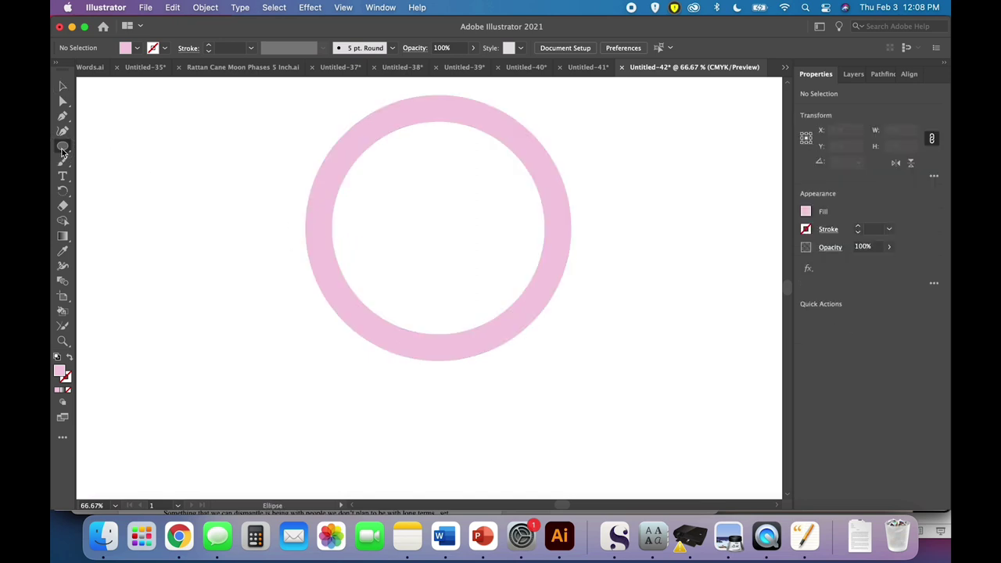
{"action": "left_click", "coordinate": [235, 224]}
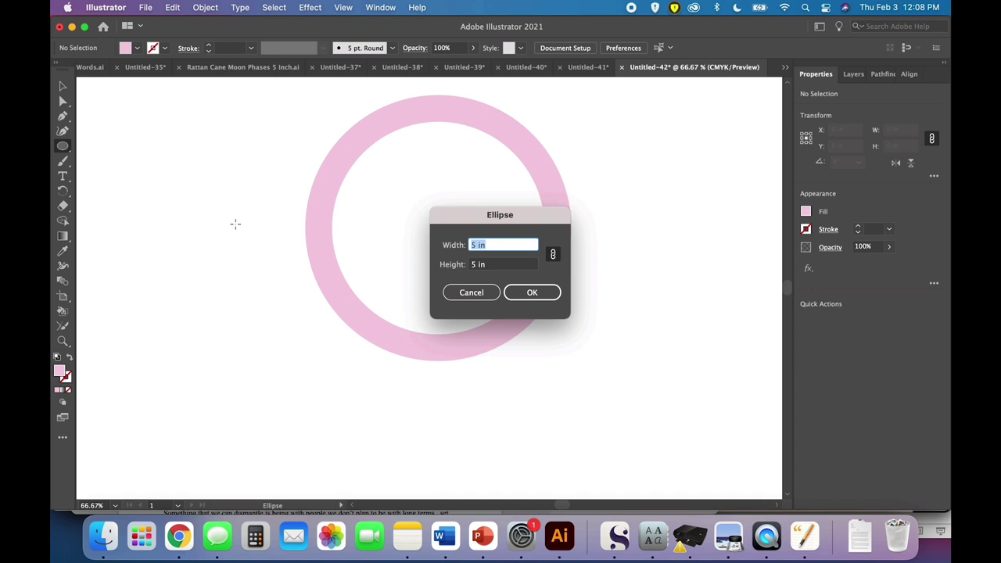
{"action": "type", "text": "3.75"}
{"action": "left_click", "coordinate": [531, 298]}
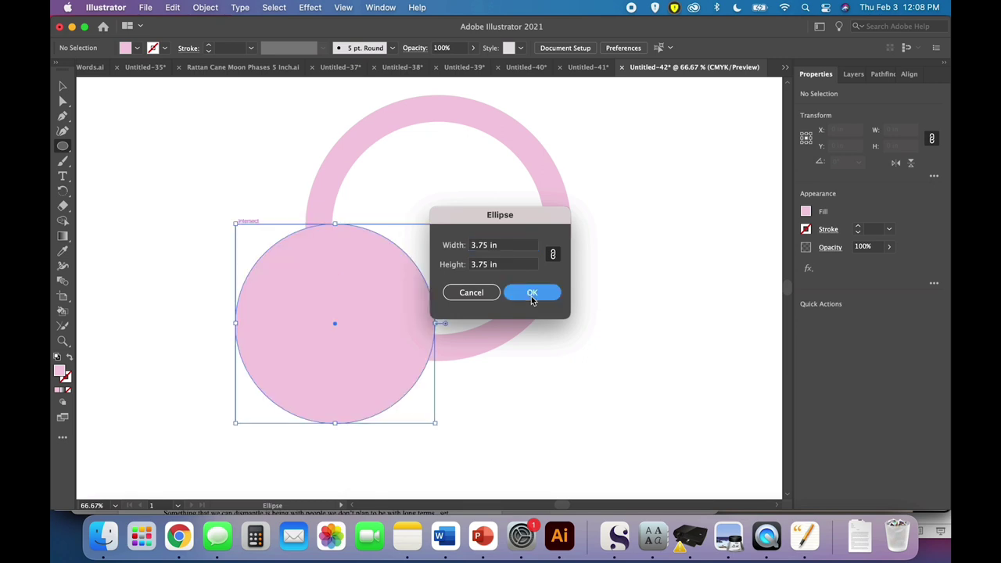
- Inset a 2.75 in circle inside it with Offset Path
{"action": "left_click", "coordinate": [62, 87]}
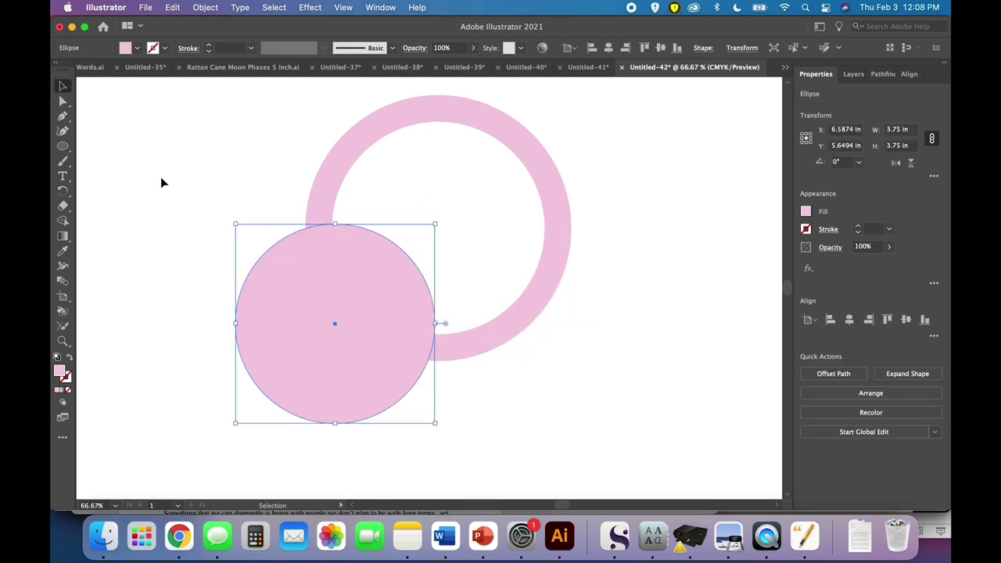
{"action": "left_click", "coordinate": [214, 6]}
{"action": "mouse_move", "coordinate": [262, 322]}
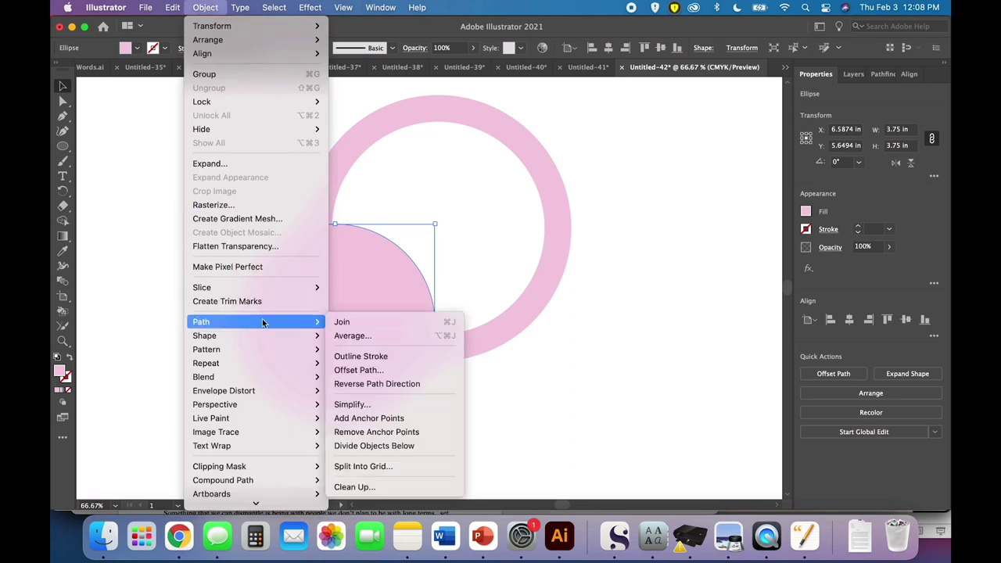
{"action": "left_click", "coordinate": [358, 370]}
{"action": "key", "text": "Return"}
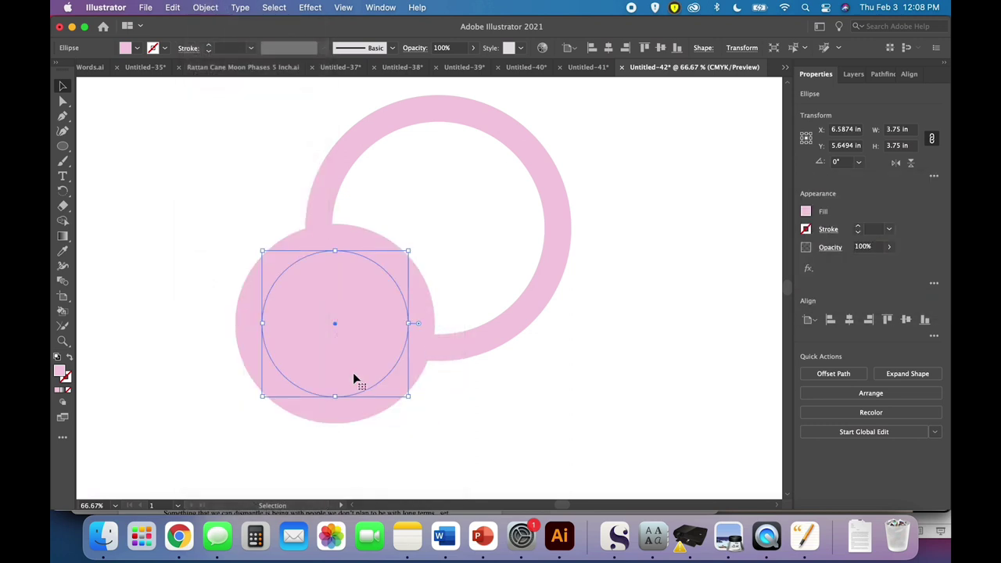
{"action": "left_click", "coordinate": [431, 453]}
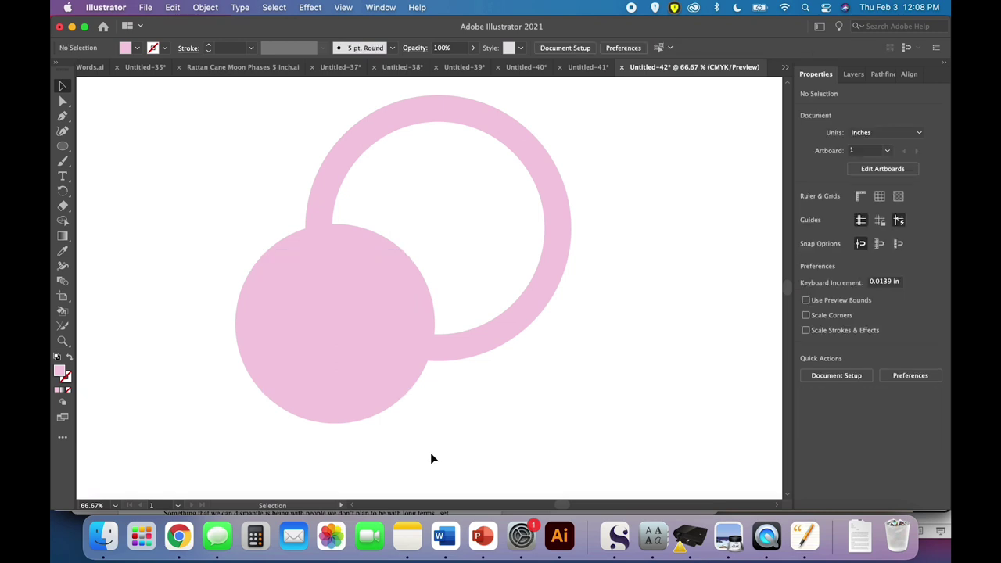
- Subtract the inset with Pathfinder Minus Front and move the small ring over the large ring
{"action": "left_click_drag", "start_coordinate": [407, 462], "coordinate": [305, 393]}
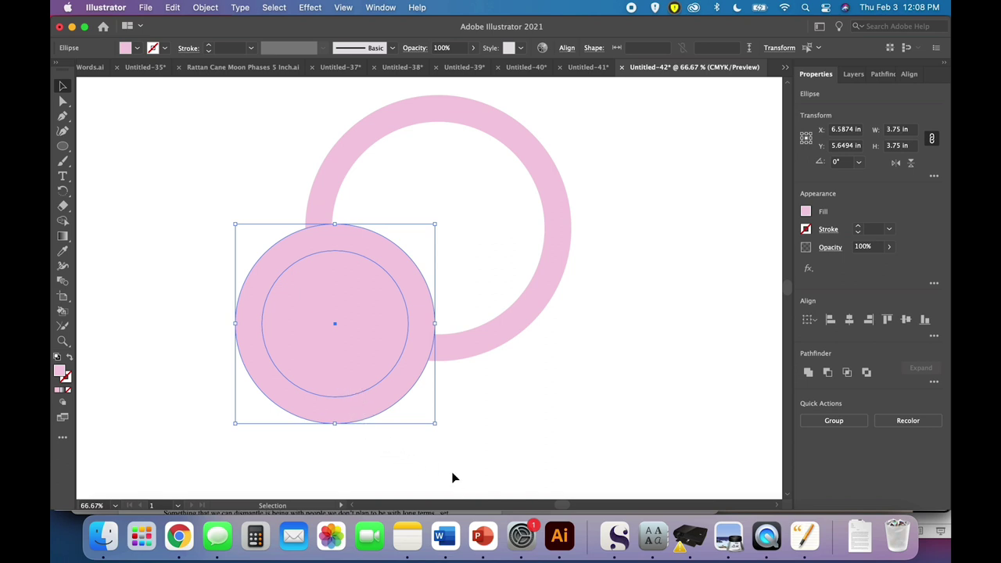
{"action": "left_click", "coordinate": [829, 373]}
{"action": "left_click", "coordinate": [490, 408]}
{"action": "left_click_drag", "start_coordinate": [406, 365], "coordinate": [298, 428]}
- Select both rings and align their horizontal and vertical centres
{"action": "left_click", "coordinate": [601, 406]}
{"action": "key", "text": "super+a"}
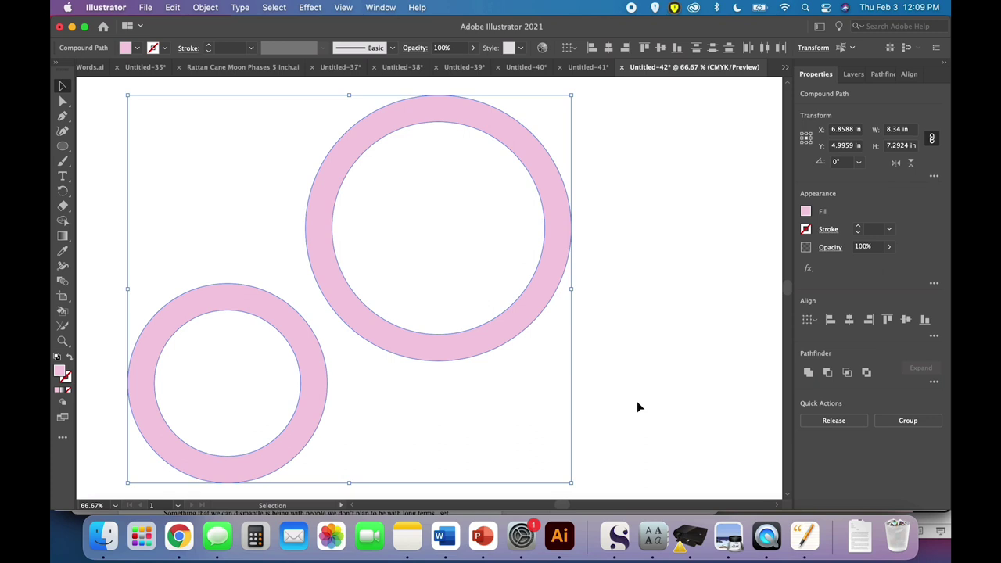
{"action": "left_click", "coordinate": [851, 321]}
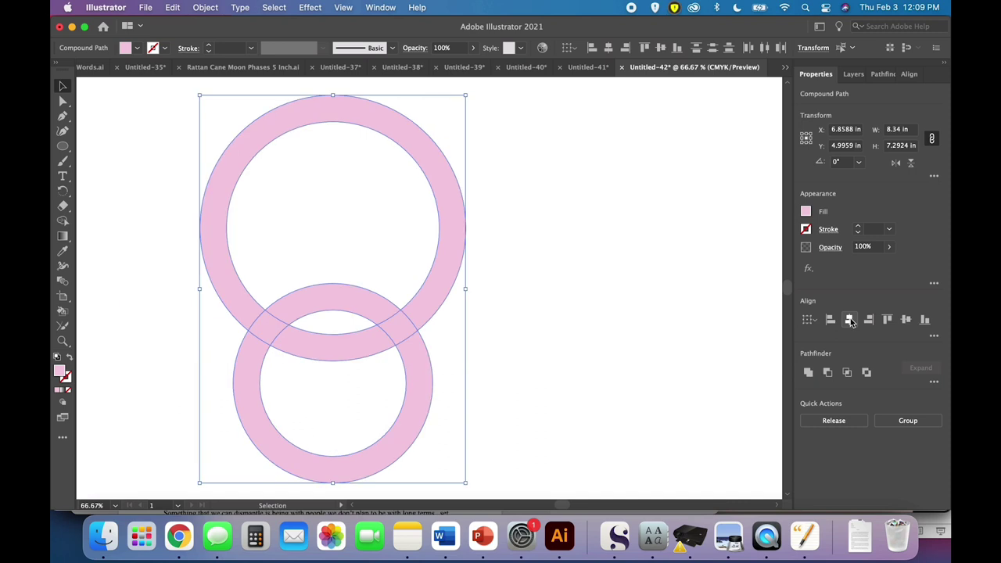
{"action": "left_click", "coordinate": [906, 323]}
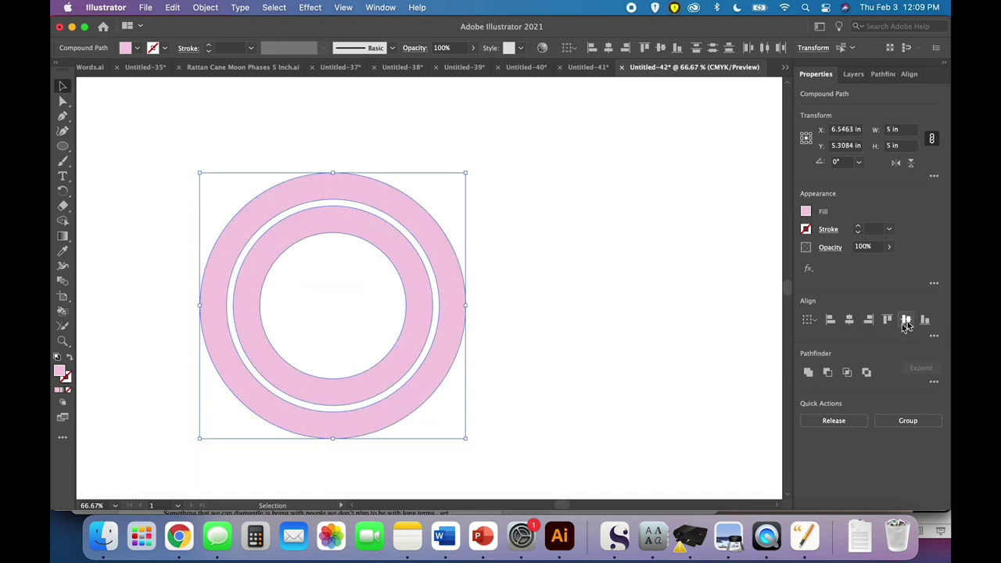
{"action": "left_click", "coordinate": [211, 7]}
{"action": "mouse_move", "coordinate": [213, 53]}
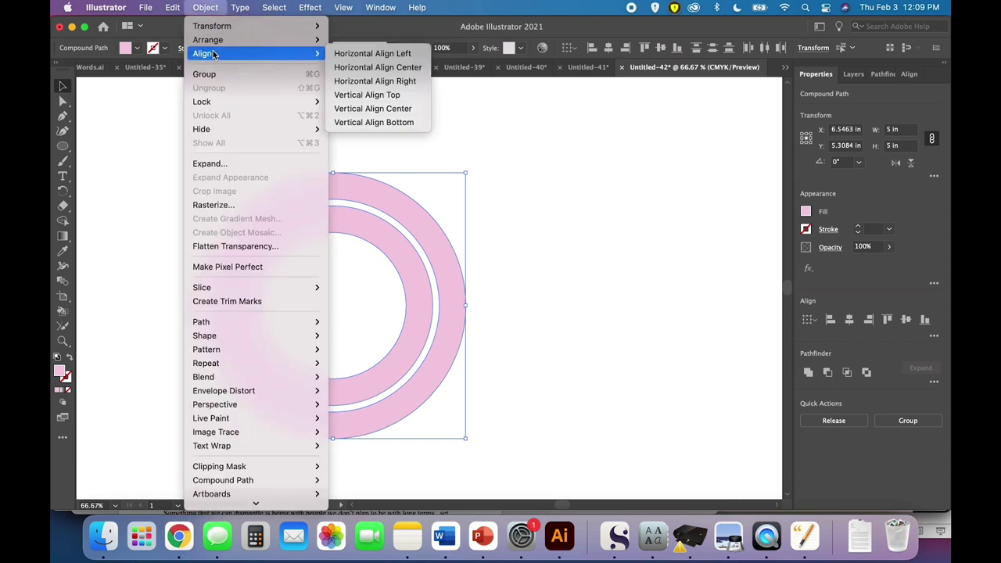
{"action": "left_click", "coordinate": [548, 185]}
{"action": "left_click", "coordinate": [545, 188]}
- Recolour the inner ring pale peach (F4DFCB, hue about 31°) and start a new ellipse
{"action": "left_click", "coordinate": [406, 270]}
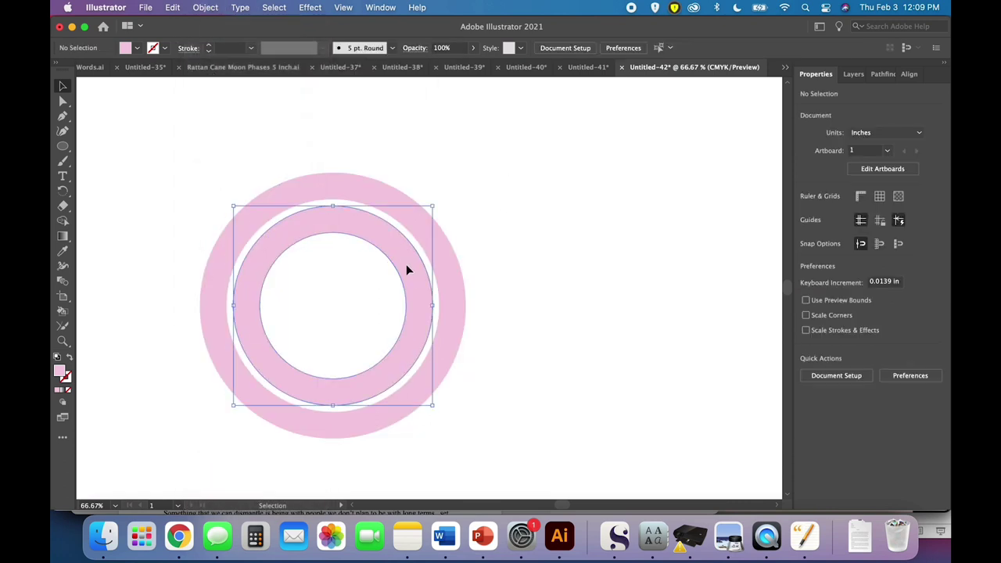
{"action": "double_click", "coordinate": [60, 373]}
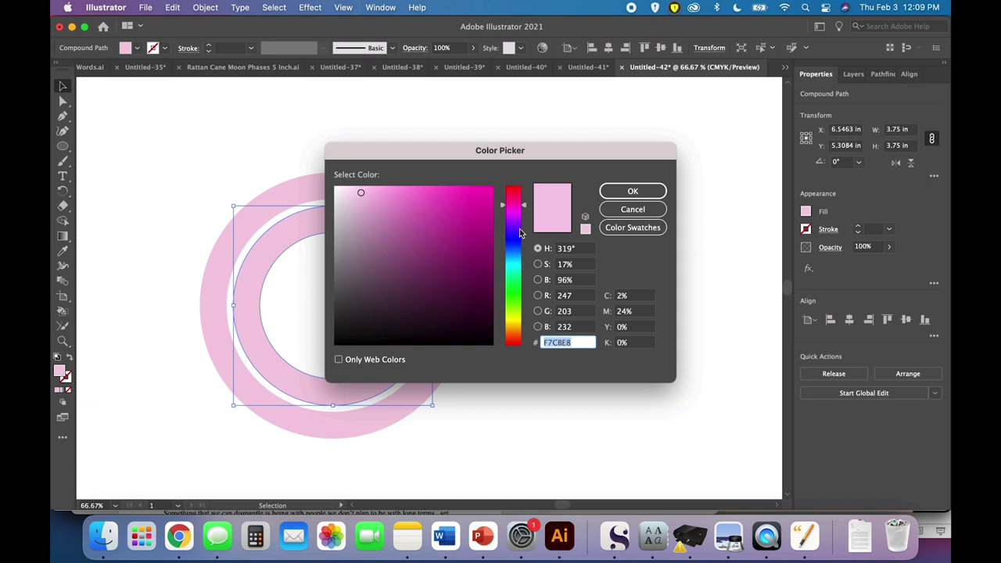
{"action": "left_click_drag", "start_coordinate": [519, 324], "coordinate": [520, 334]}
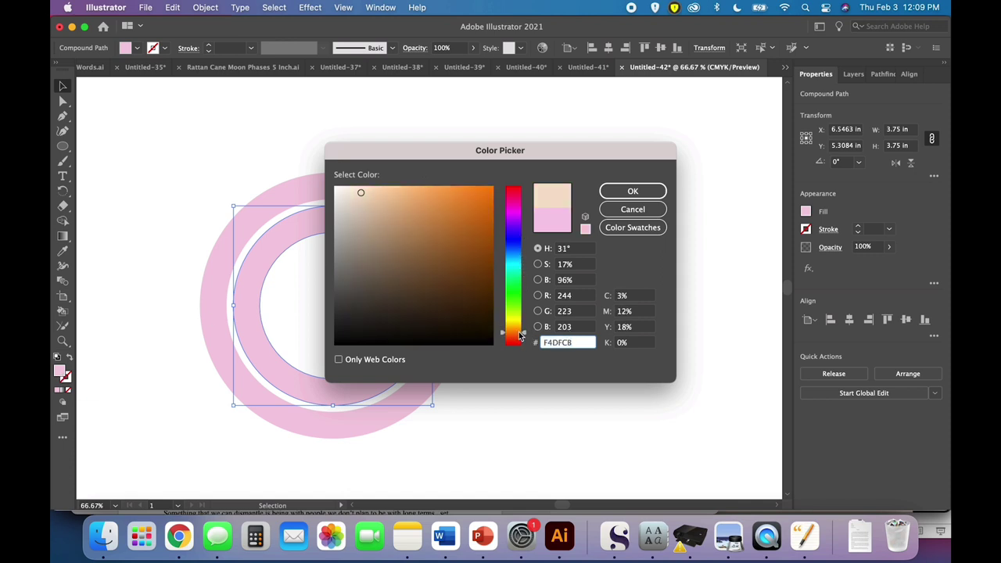
{"action": "left_click", "coordinate": [632, 191]}
{"action": "left_click", "coordinate": [588, 293]}
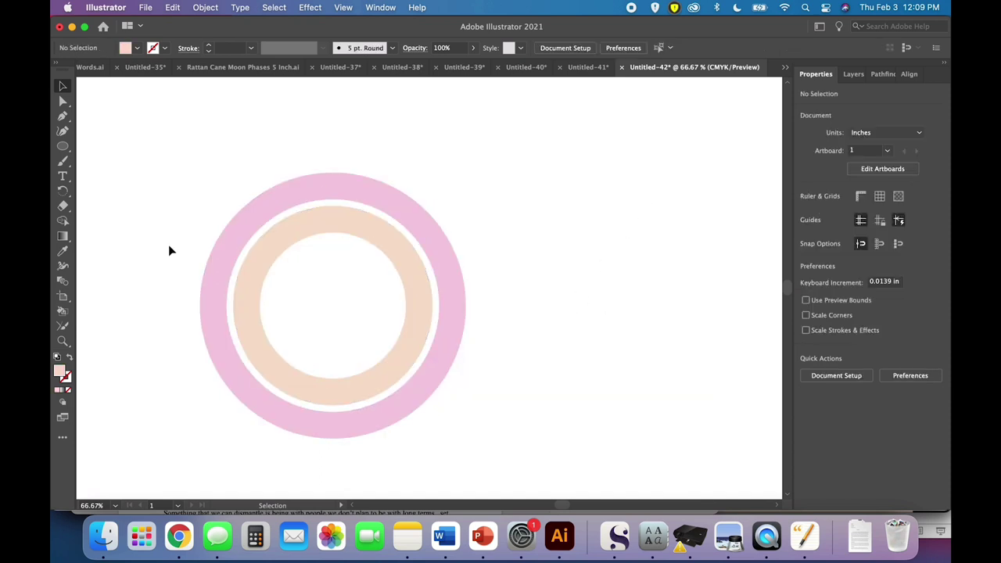
{"action": "left_click", "coordinate": [63, 146]}
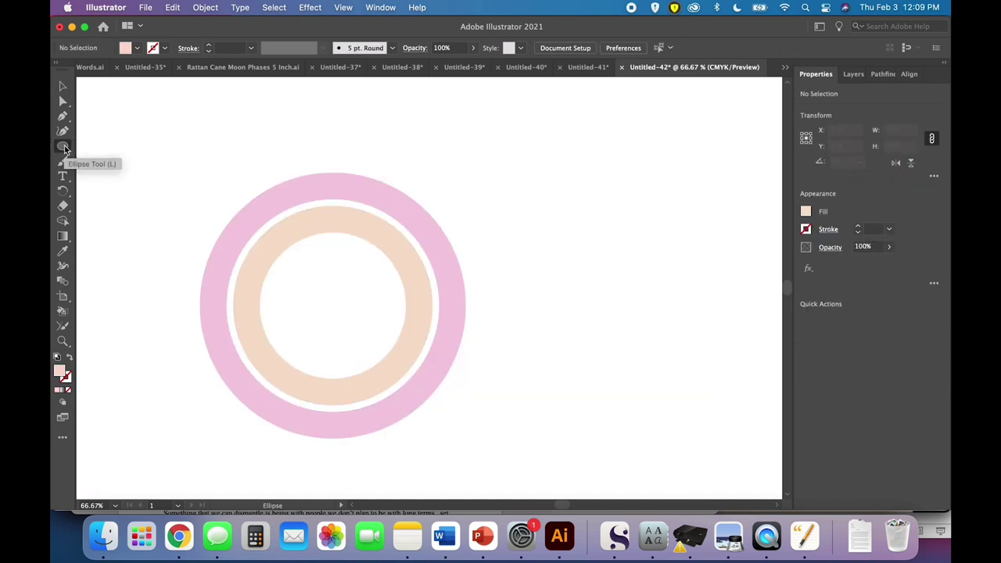
{"action": "left_click", "coordinate": [344, 146]}
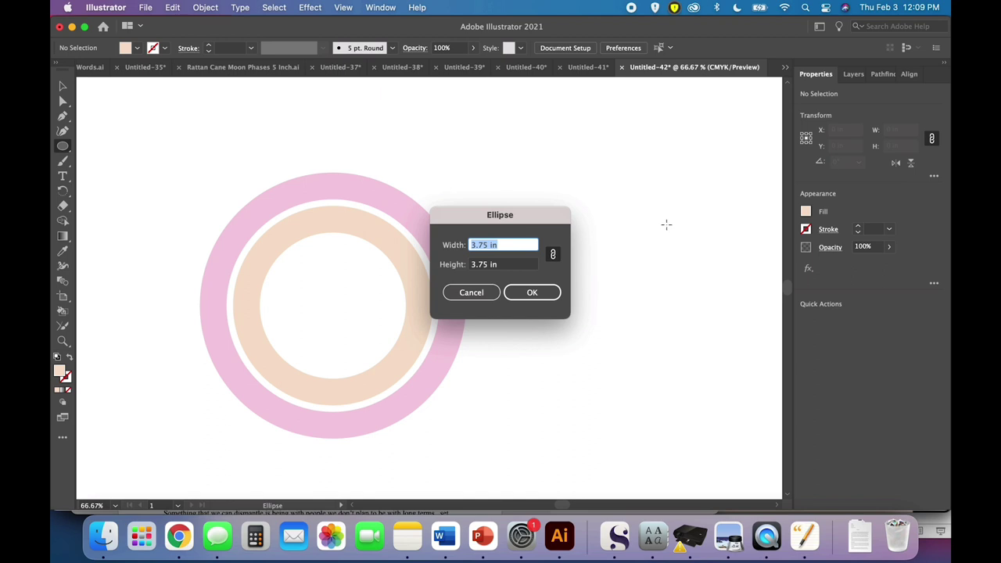
- Create a 2.5 in circle and inset a 1.5 in circle inside it with Offset Path
{"action": "type", "text": "2.5"}
{"action": "key", "text": "Tab"}
{"action": "key", "text": "Return"}
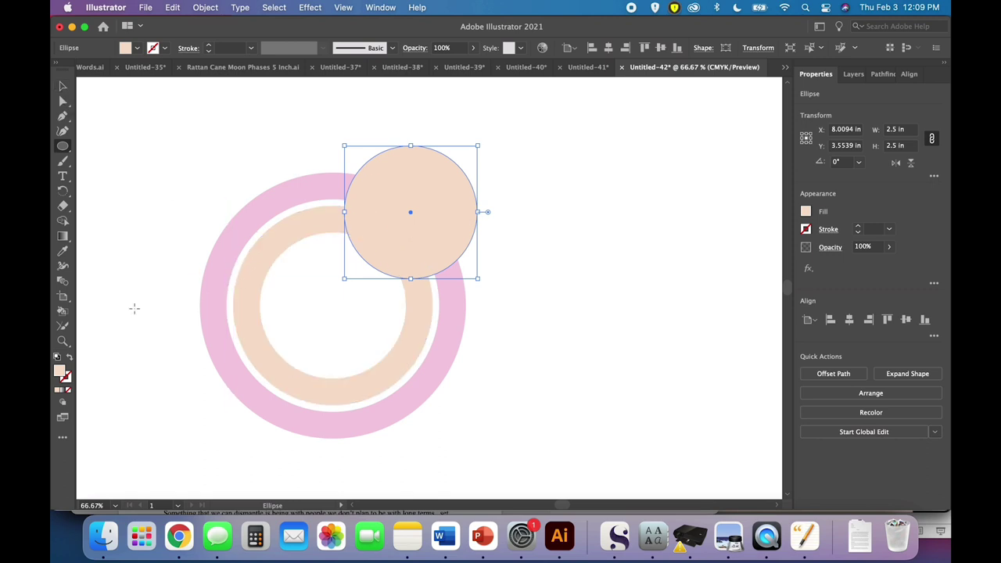
{"action": "left_click", "coordinate": [207, 9]}
{"action": "mouse_move", "coordinate": [242, 322]}
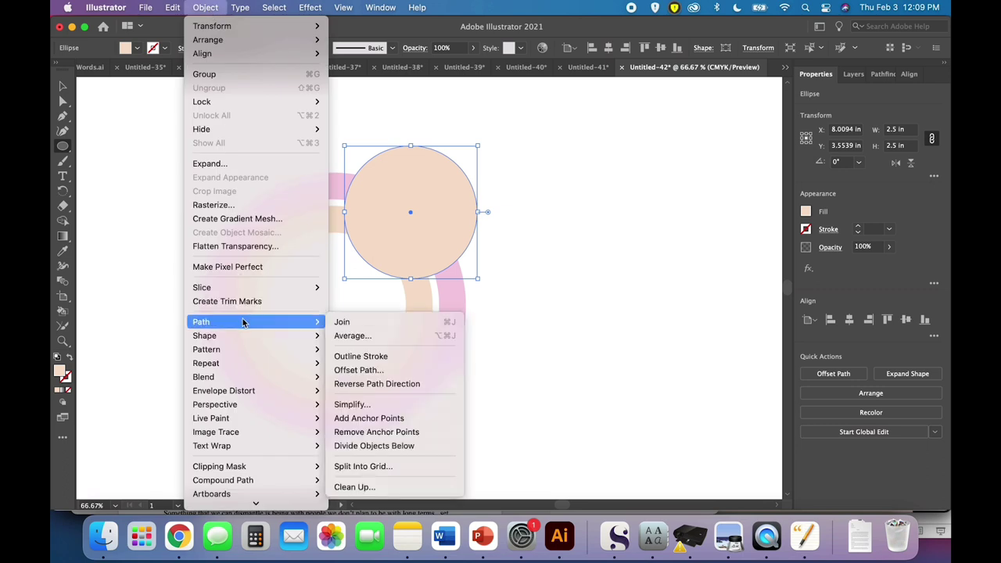
{"action": "left_click", "coordinate": [358, 369]}
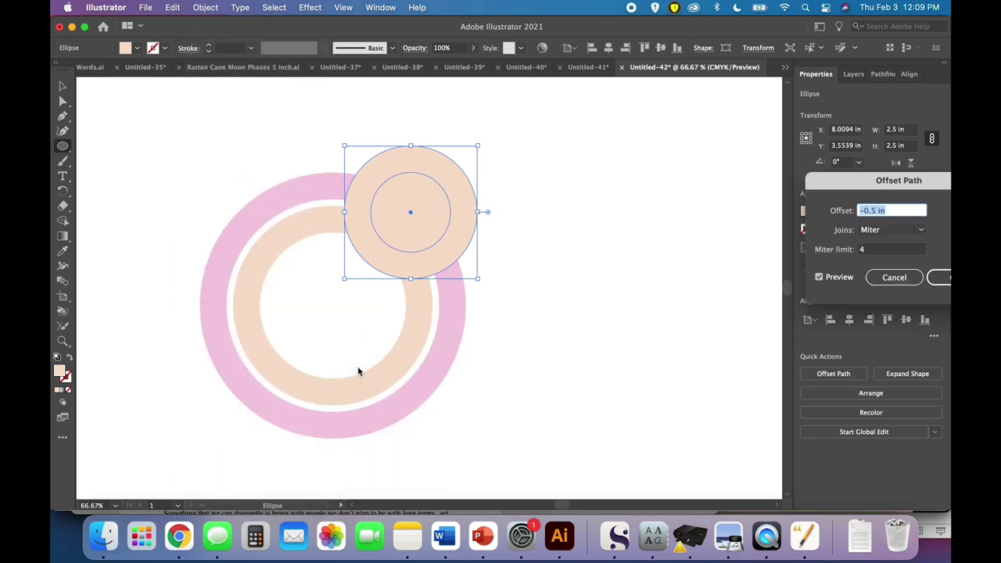
{"action": "key", "text": "Return"}
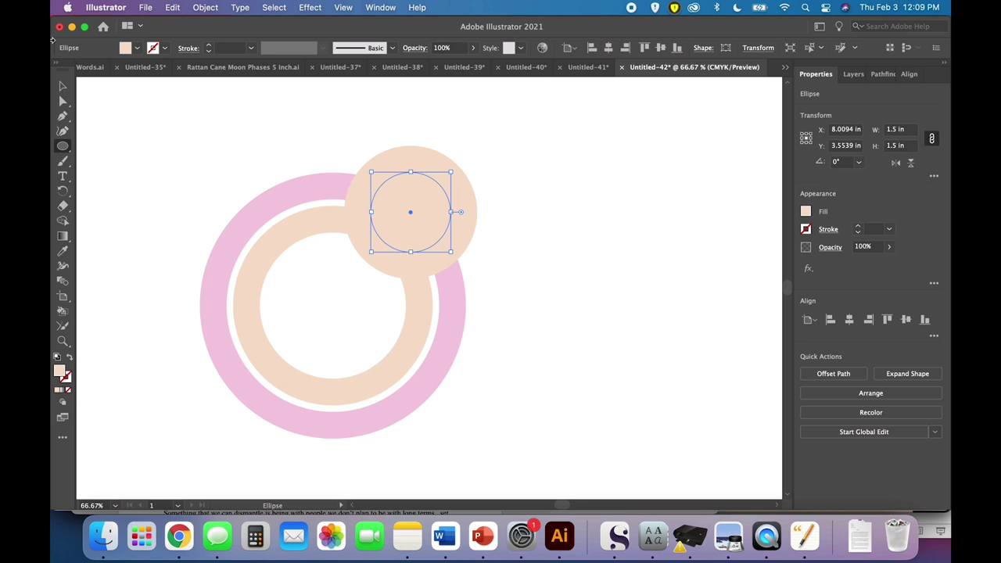
- Marquee-select the top peach circle together with its inset circle
{"action": "left_click", "coordinate": [61, 86]}
{"action": "left_click", "coordinate": [546, 153]}
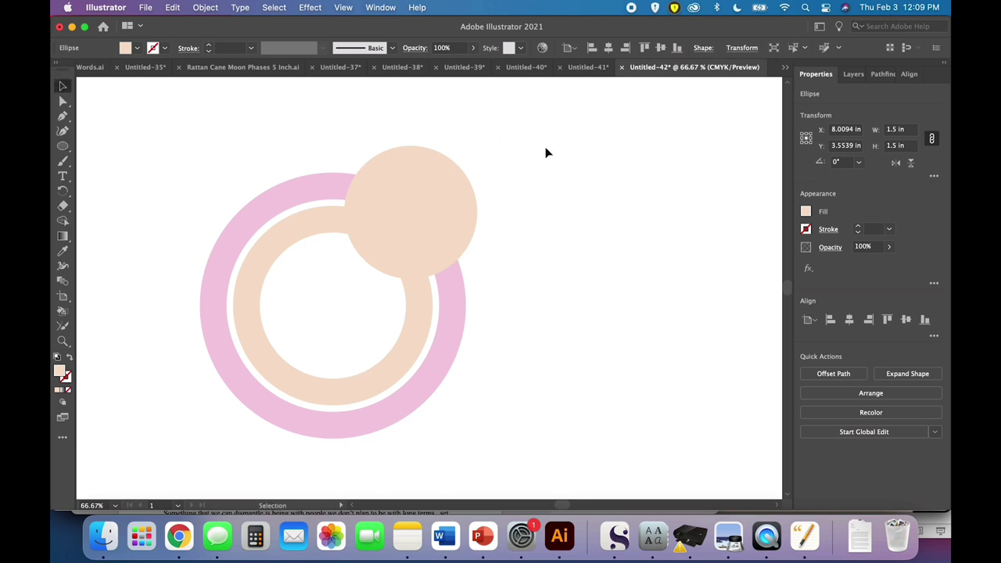
{"action": "left_click", "coordinate": [467, 188]}
{"action": "left_click", "coordinate": [528, 186]}
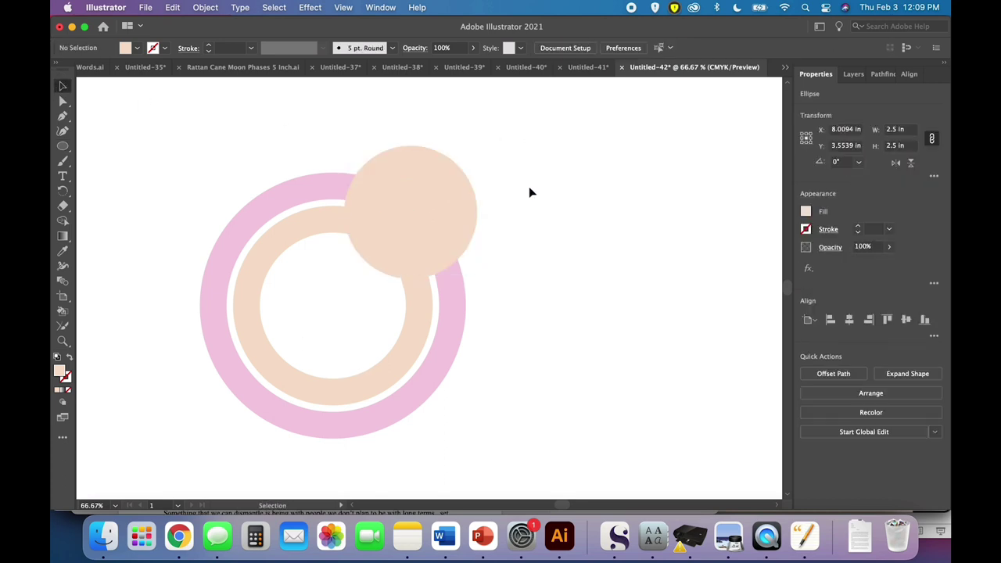
{"action": "left_click", "coordinate": [464, 193]}
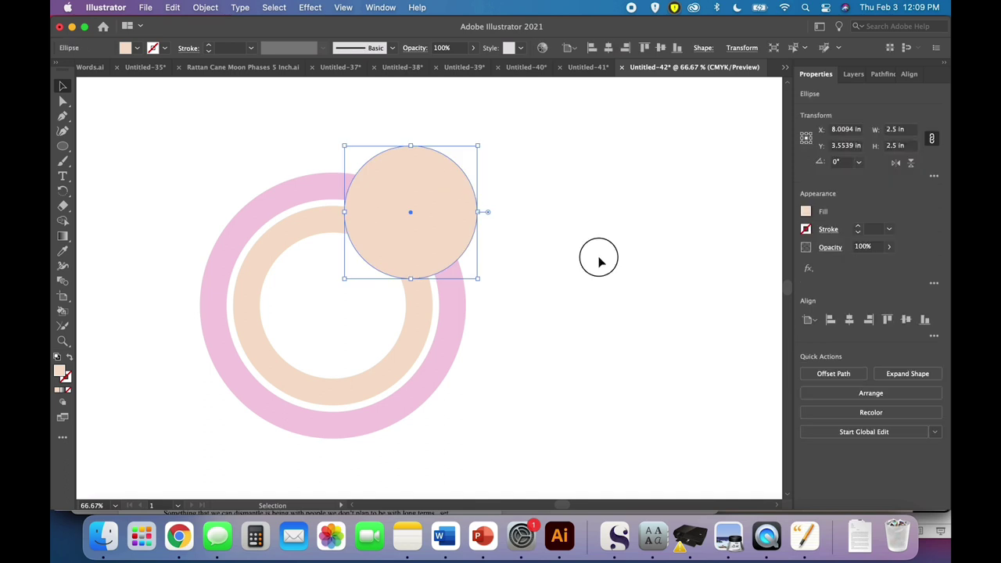
{"action": "left_click", "coordinate": [598, 260]}
{"action": "left_click", "coordinate": [469, 205]}
{"action": "left_click", "coordinate": [482, 208]}
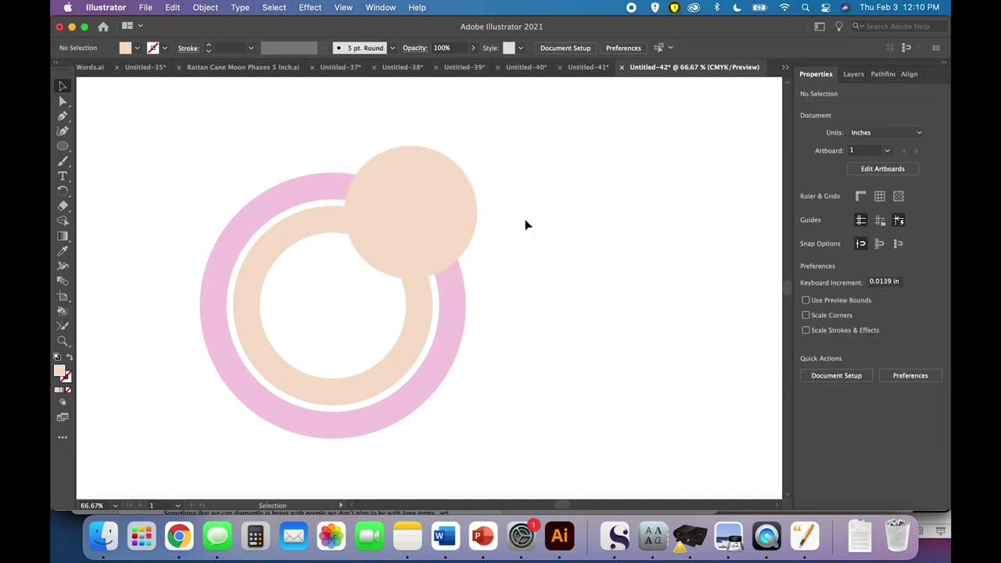
{"action": "left_click_drag", "start_coordinate": [524, 220], "coordinate": [428, 179]}
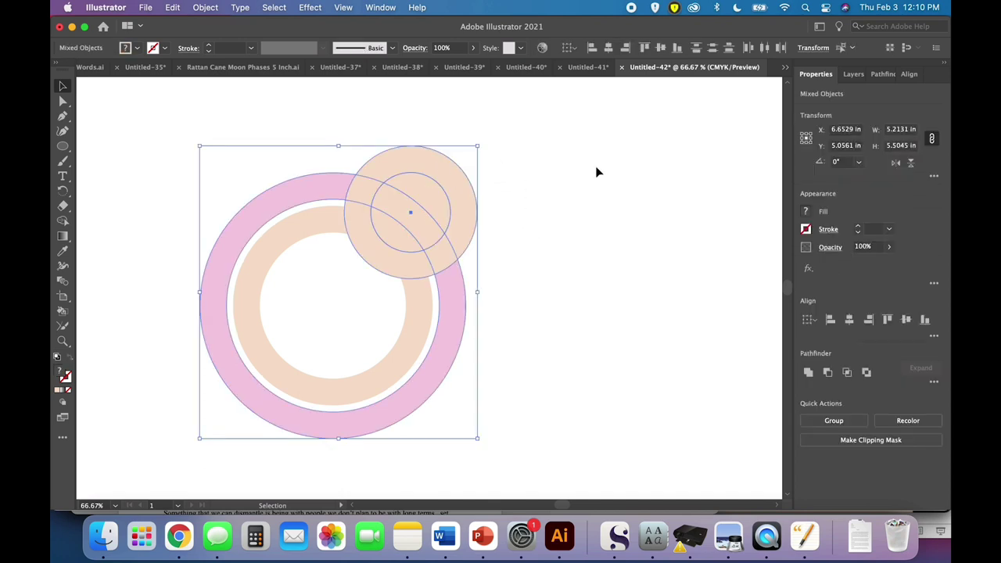
{"action": "left_click_drag", "start_coordinate": [548, 229], "coordinate": [447, 189]}
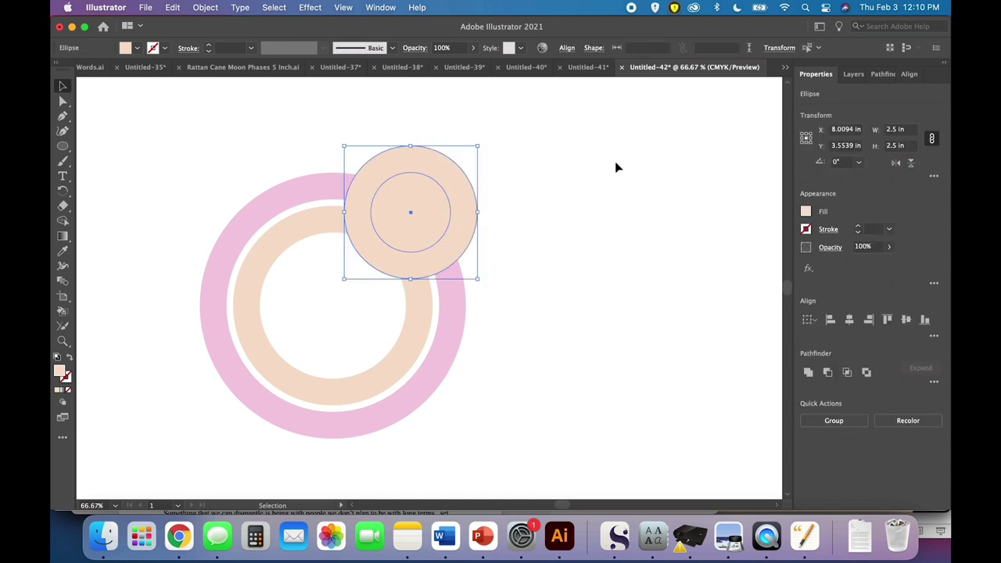
- Punch the inset out to form a small ring and fill it pale yellow (F1F2CC)
{"action": "left_click", "coordinate": [828, 373]}
{"action": "left_click", "coordinate": [629, 365]}
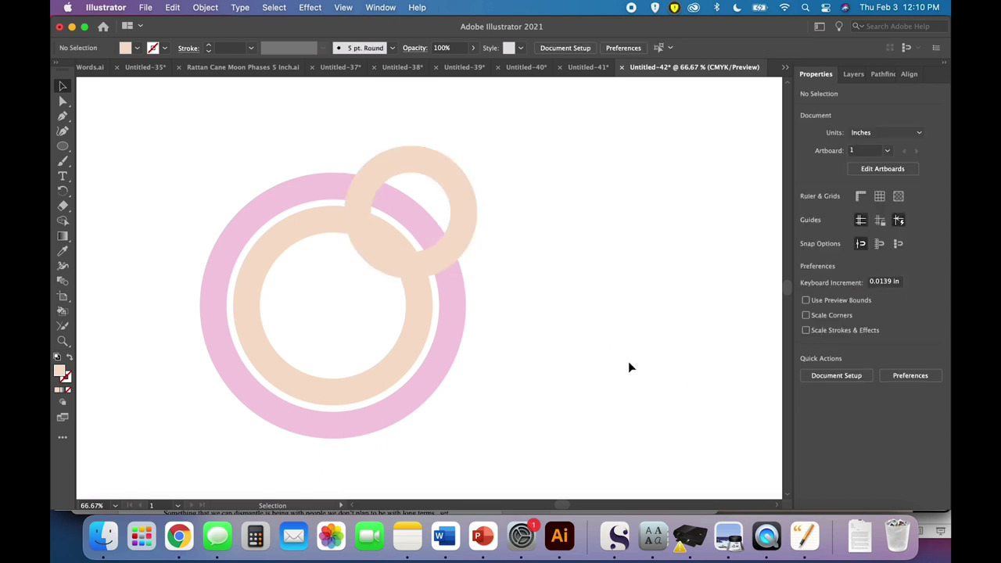
{"action": "left_click", "coordinate": [469, 226]}
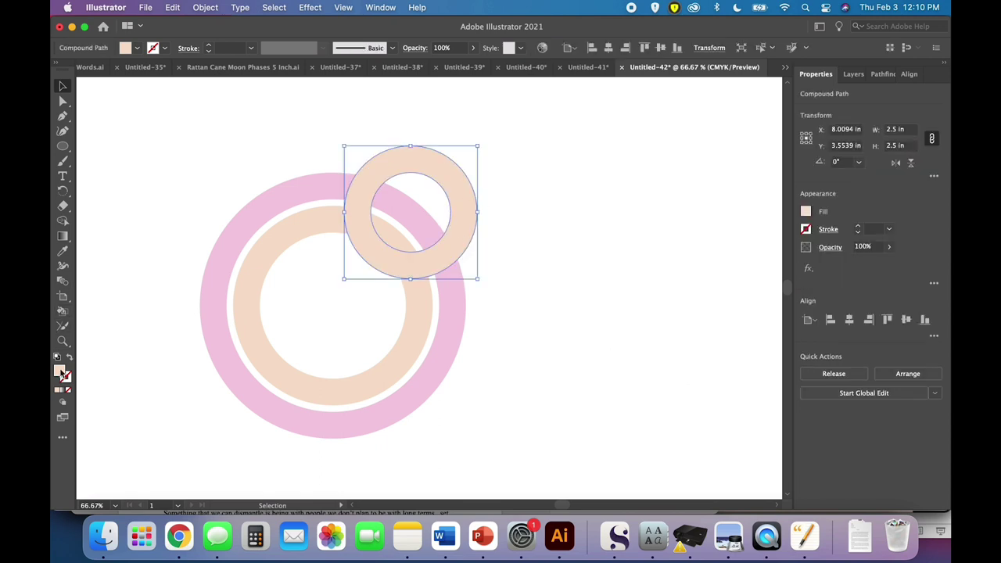
{"action": "double_click", "coordinate": [59, 374]}
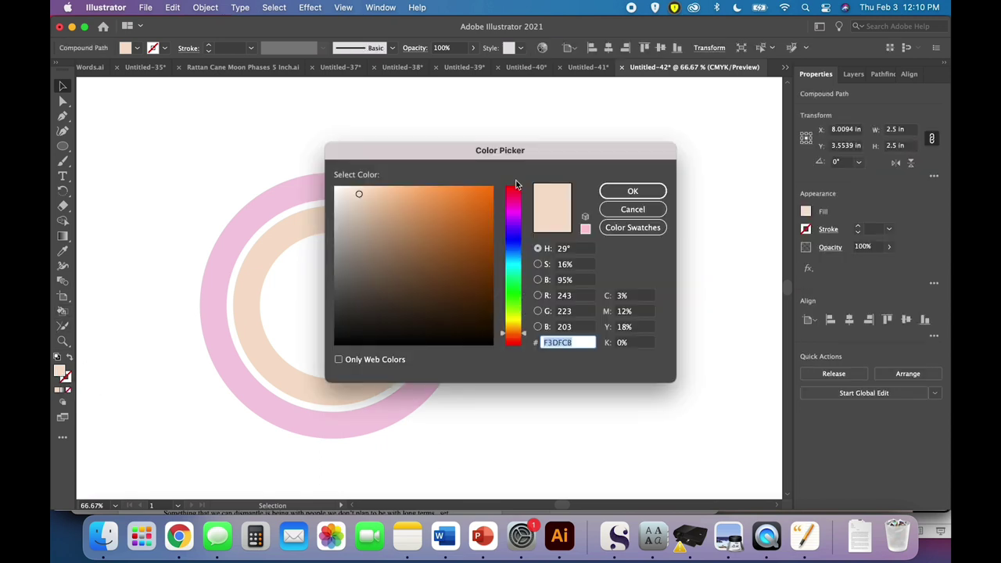
{"action": "left_click", "coordinate": [516, 320]}
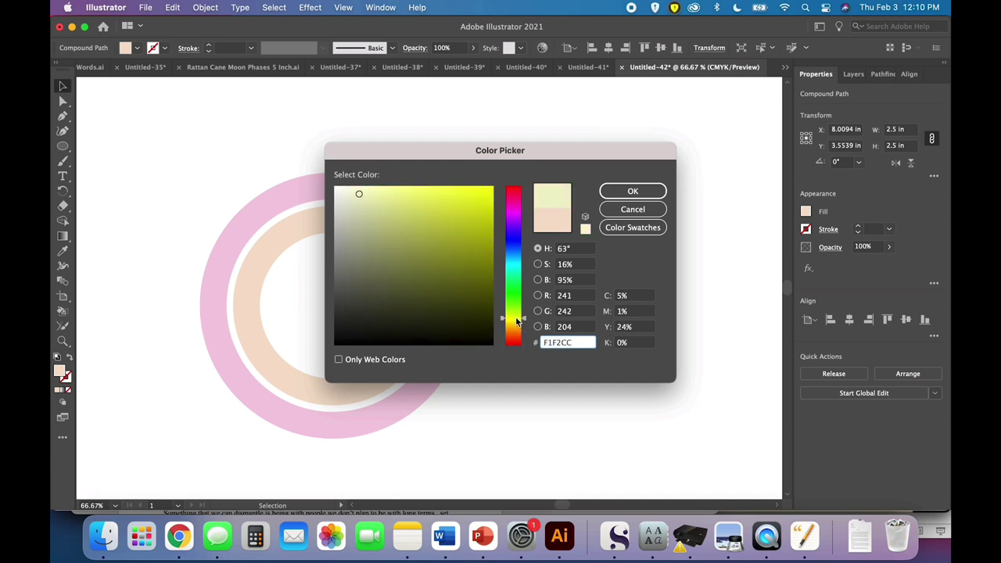
{"action": "left_click", "coordinate": [630, 190]}
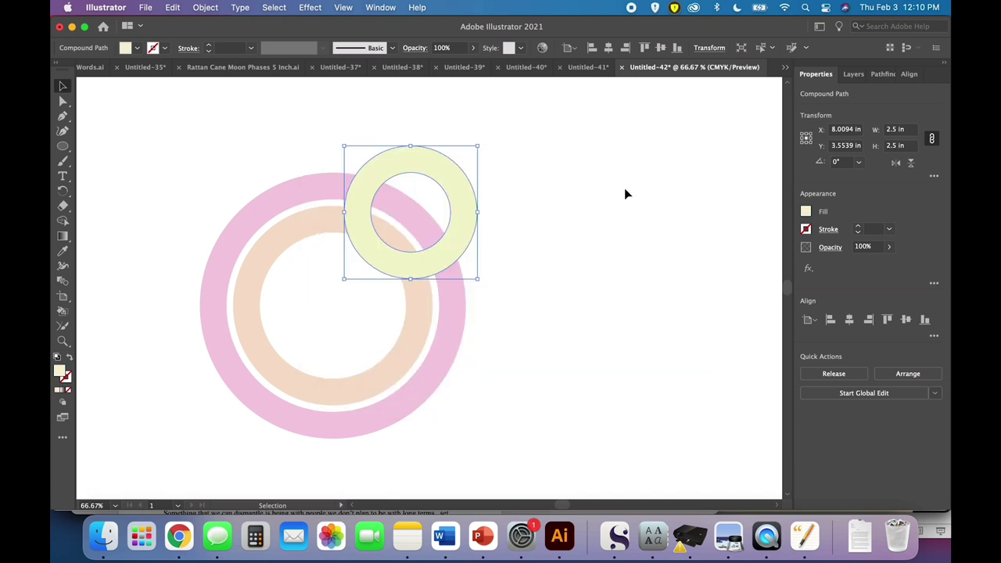
{"action": "left_click", "coordinate": [612, 251]}
- Select all three rings and align their horizontal and vertical centres
{"action": "left_click_drag", "start_coordinate": [576, 271], "coordinate": [293, 196]}
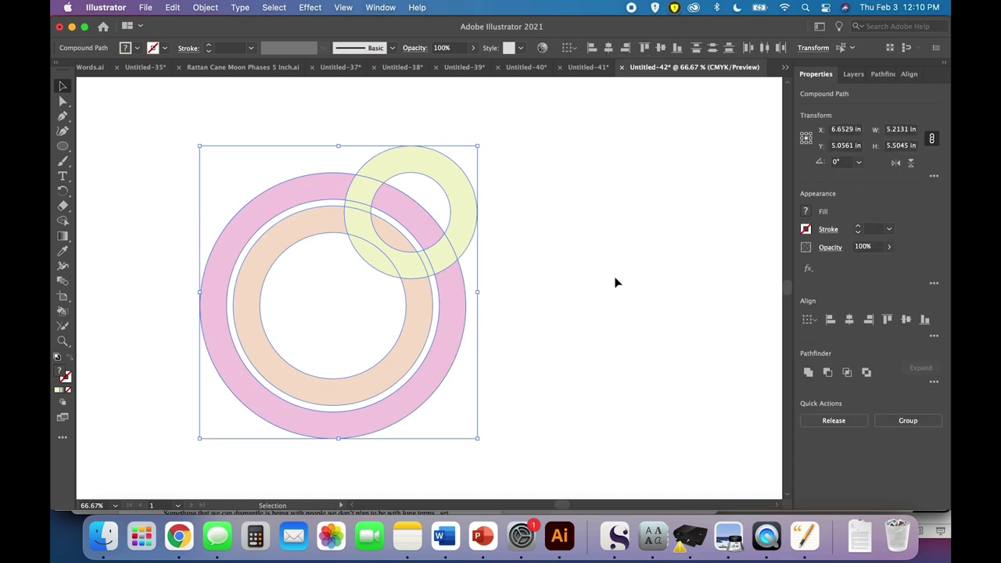
{"action": "left_click", "coordinate": [849, 319]}
{"action": "left_click", "coordinate": [905, 319]}
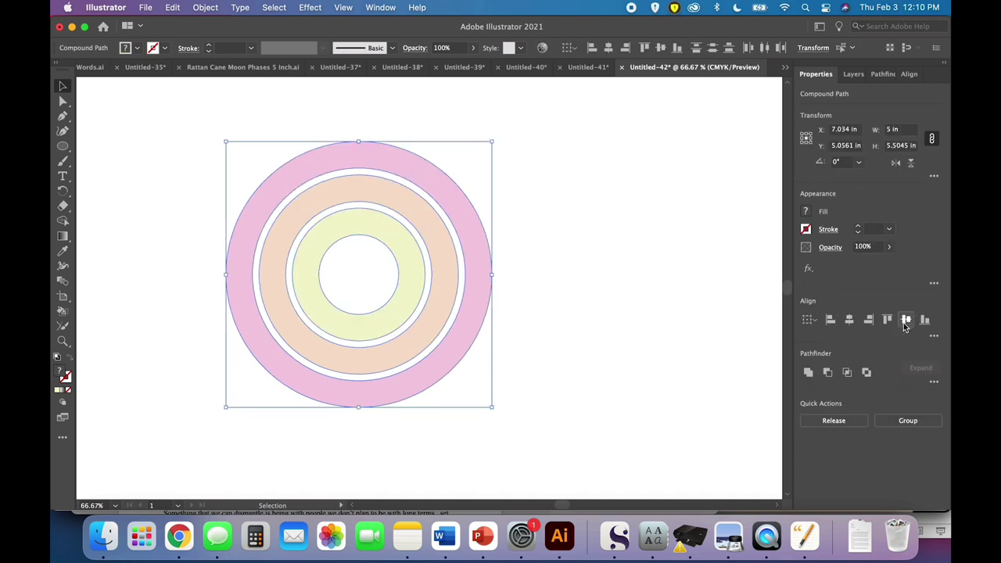
{"action": "left_click", "coordinate": [569, 314]}
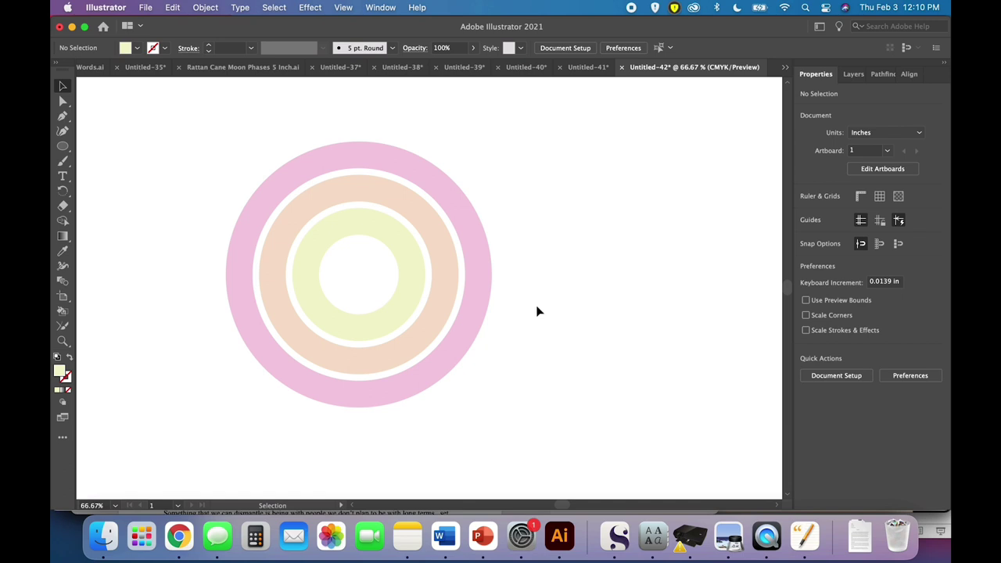
- Draw a 1.25 in circle and fill it pale green (CEEFD1)
{"action": "left_click", "coordinate": [402, 261]}
{"action": "left_click", "coordinate": [184, 226]}
{"action": "left_click", "coordinate": [63, 146]}
{"action": "left_click", "coordinate": [153, 236]}
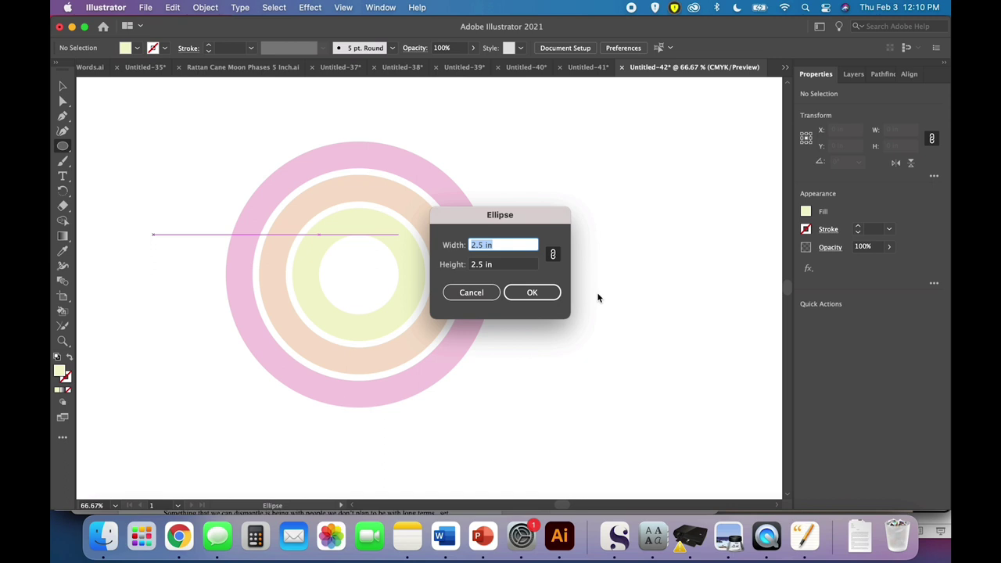
{"action": "type", "text": "1.25"}
{"action": "key", "text": "Tab"}
{"action": "key", "text": "Return"}
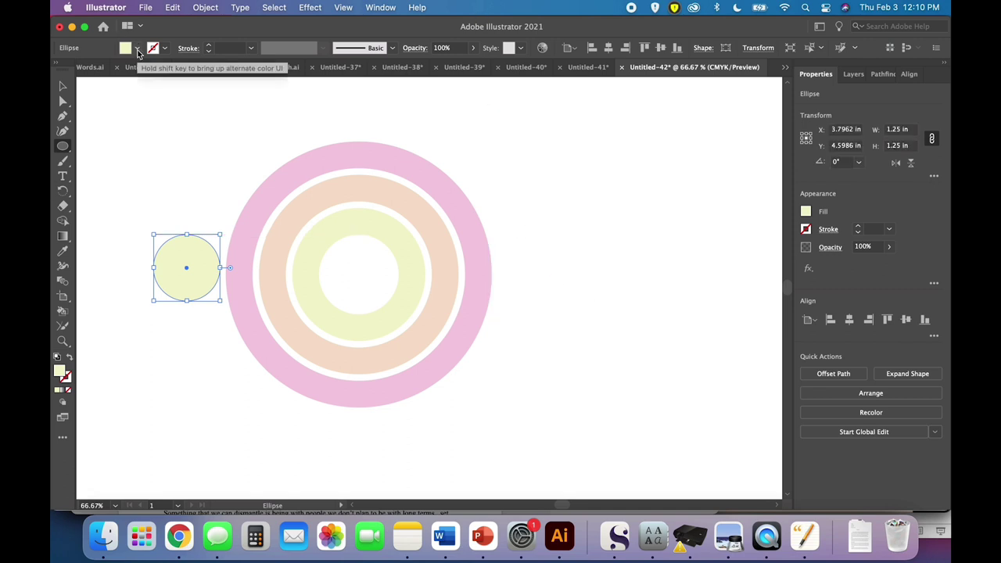
{"action": "double_click", "coordinate": [61, 371]}
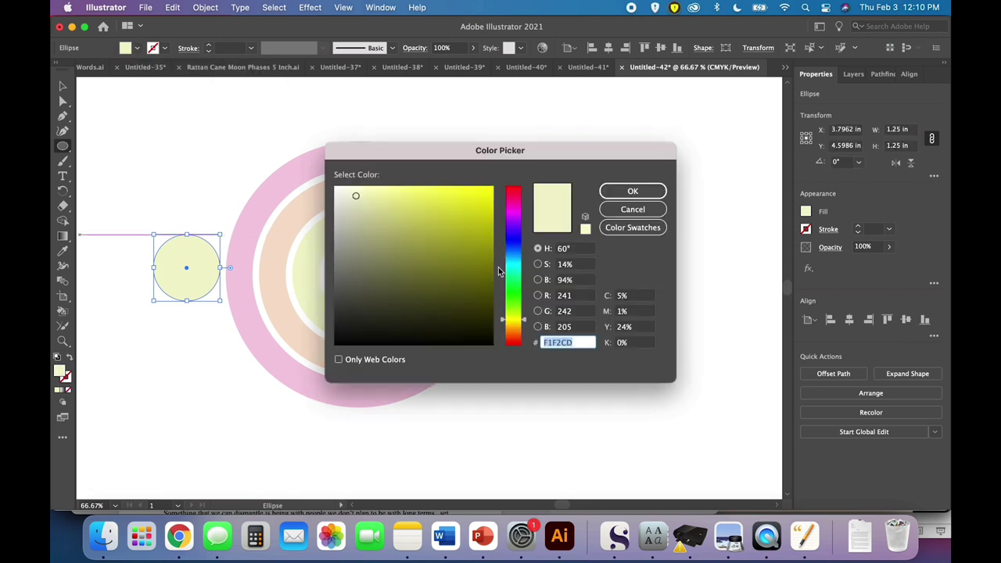
{"action": "left_click_drag", "start_coordinate": [514, 286], "coordinate": [523, 294]}
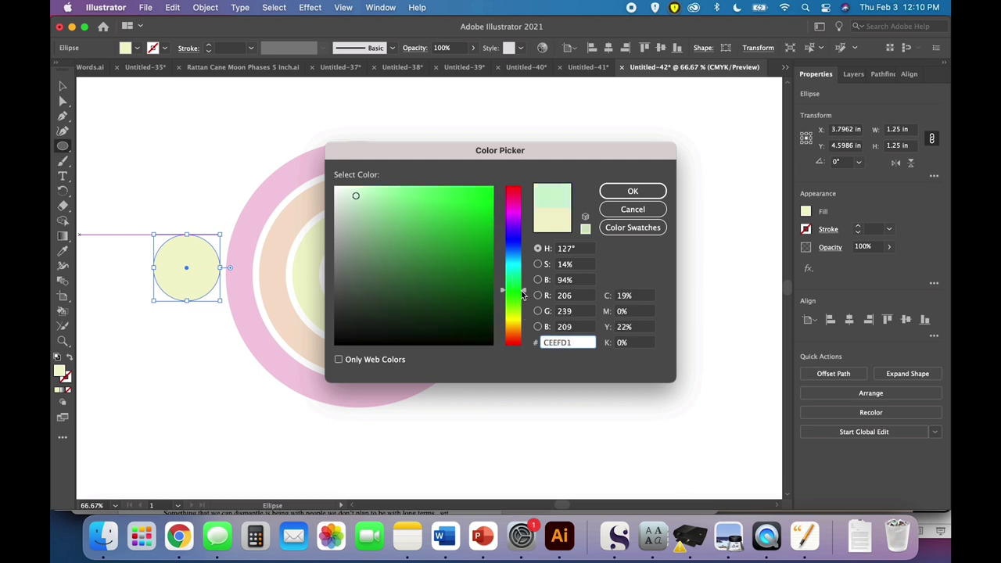
{"action": "left_click", "coordinate": [633, 192]}
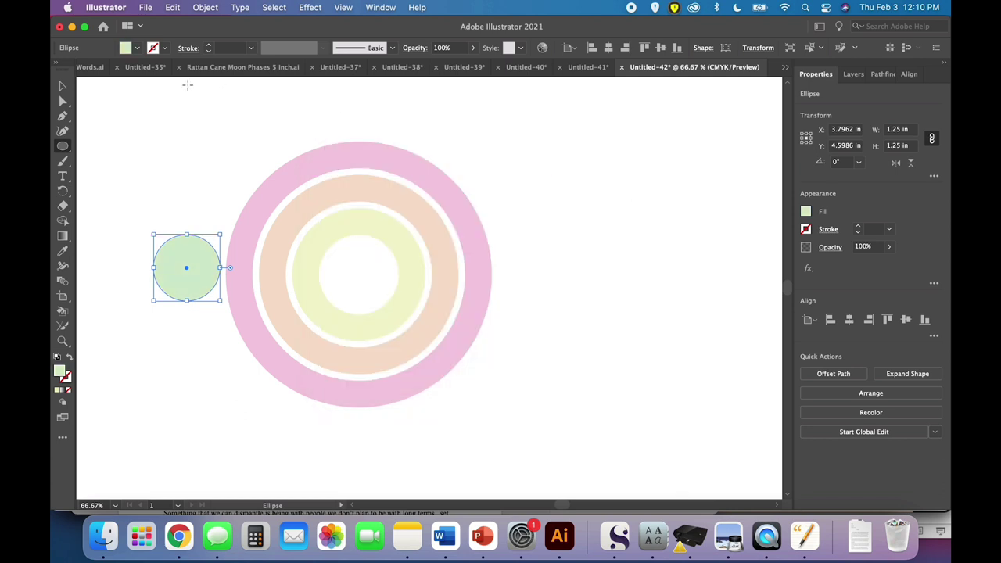
- Select the green circle with all rings and align their horizontal and vertical centres
{"action": "left_click", "coordinate": [62, 86]}
{"action": "left_click_drag", "start_coordinate": [170, 156], "coordinate": [418, 355]}
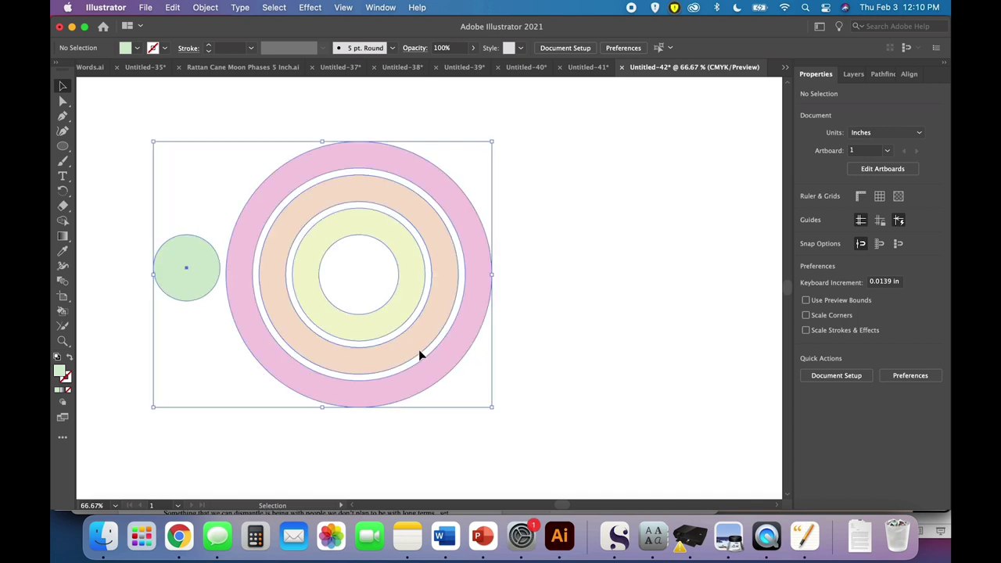
{"action": "left_click", "coordinate": [850, 319]}
{"action": "left_click", "coordinate": [906, 319]}
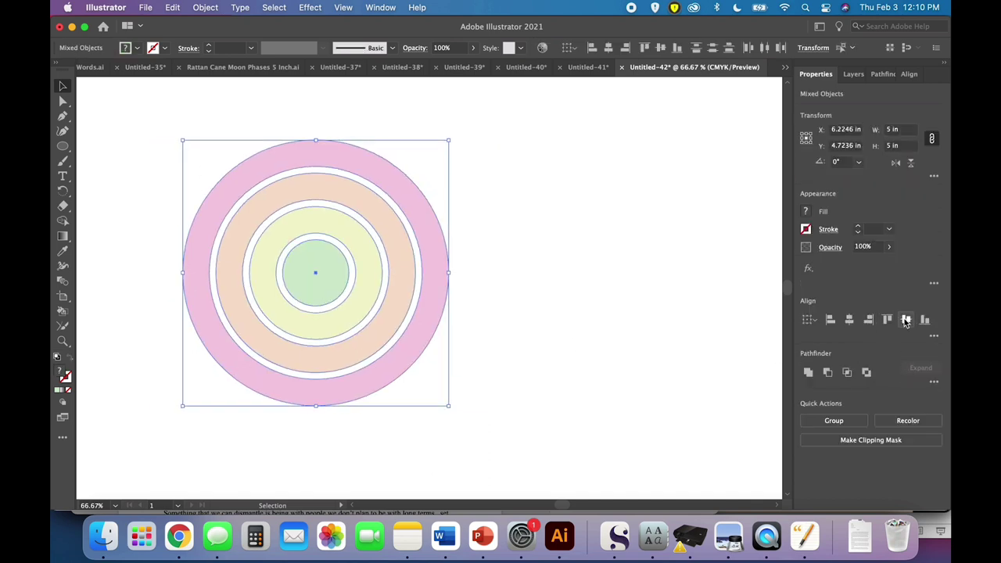
{"action": "left_click", "coordinate": [621, 323]}
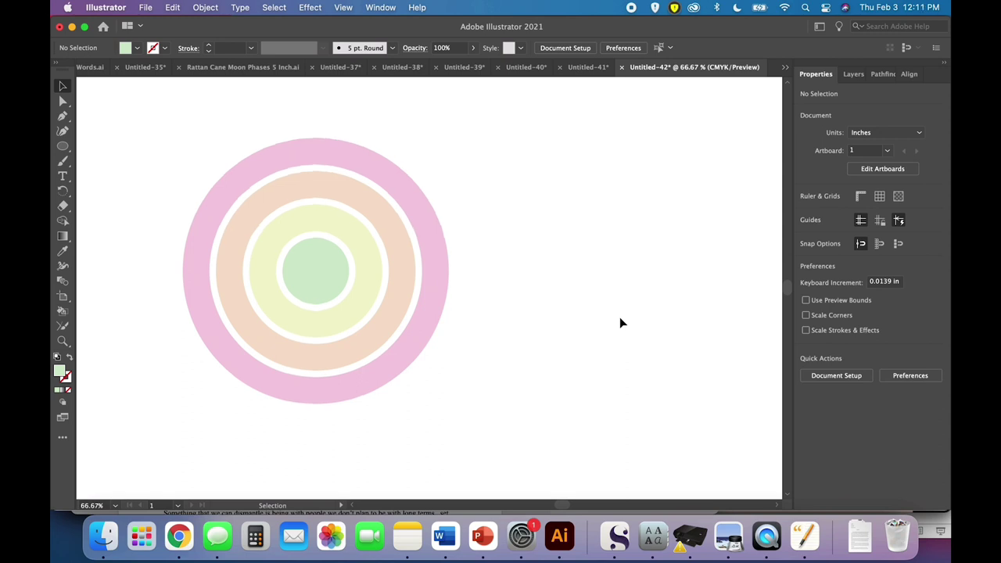
- Draw a pale green 5.88 × 2.92 in rectangle over the rings' lower half and select it
{"action": "scroll", "coordinate": [620, 319], "scroll_direction": "down", "scroll_amount": 2}
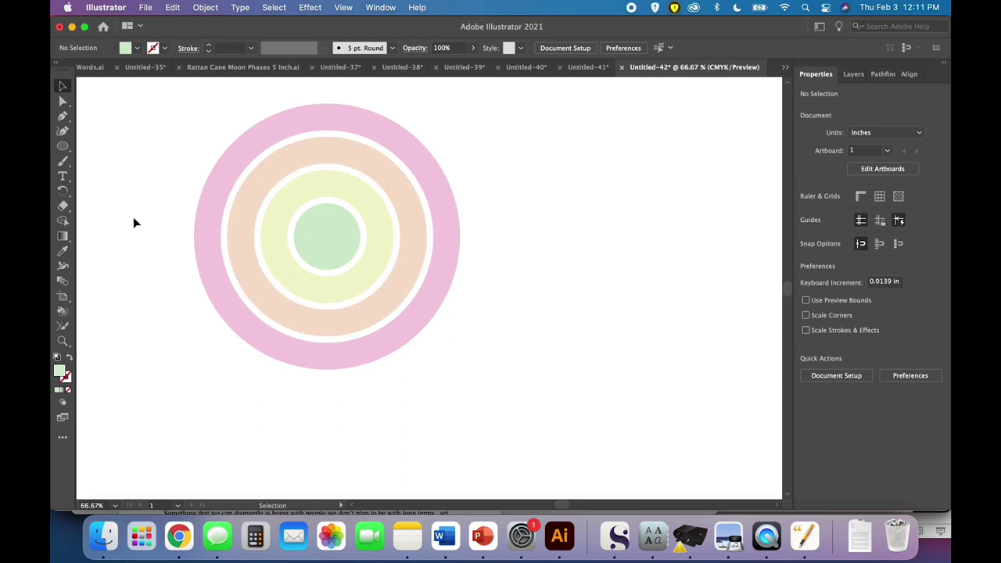
{"action": "left_click", "coordinate": [63, 146]}
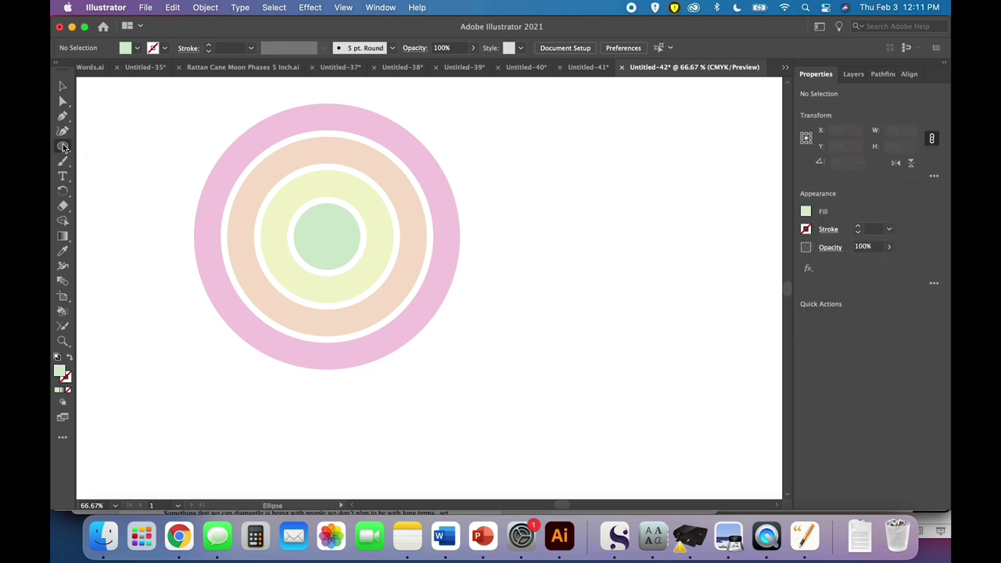
{"action": "left_click_drag", "start_coordinate": [63, 146], "coordinate": [110, 144]}
{"action": "left_click_drag", "start_coordinate": [178, 236], "coordinate": [492, 391]}
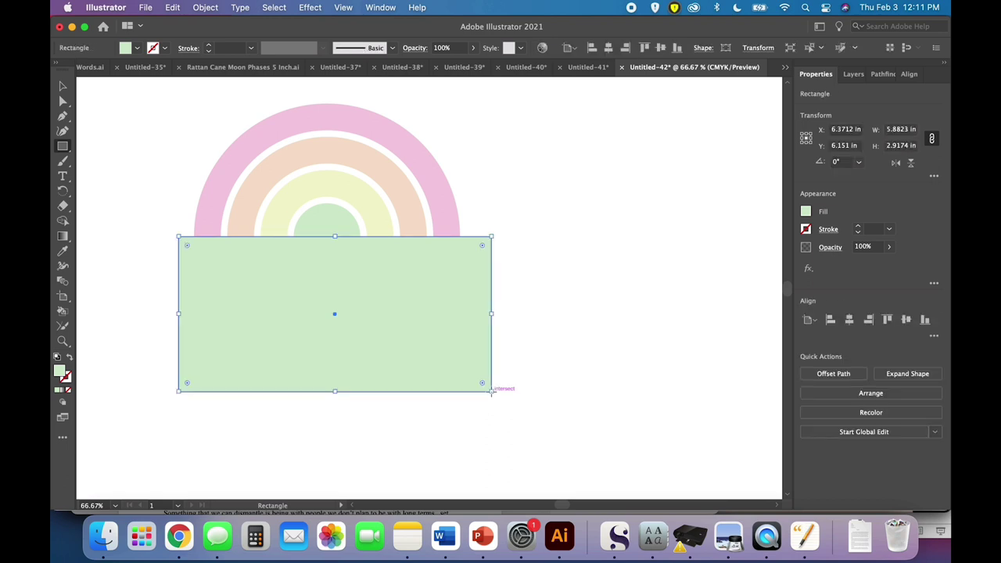
{"action": "left_click", "coordinate": [64, 87]}
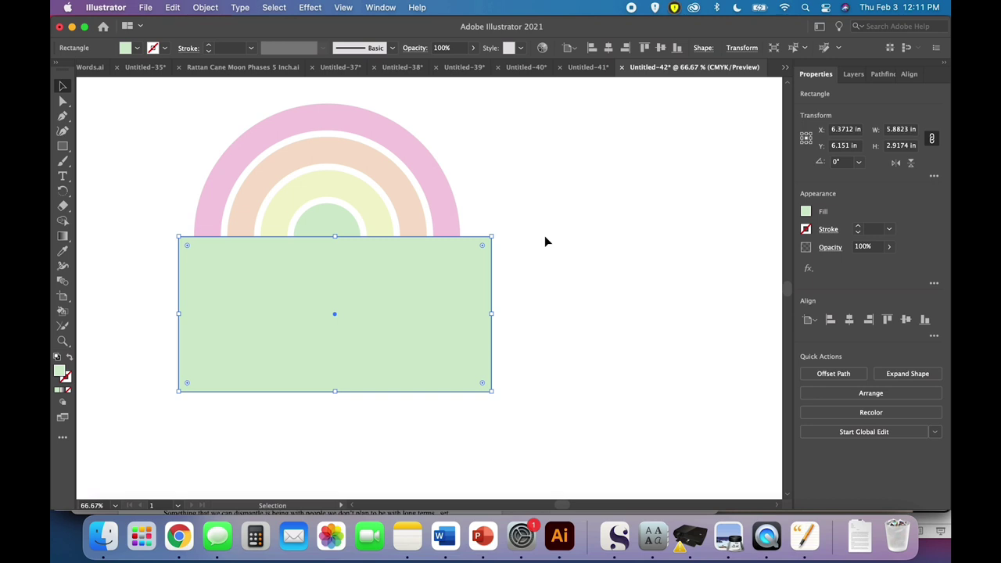
{"action": "left_click", "coordinate": [545, 238]}
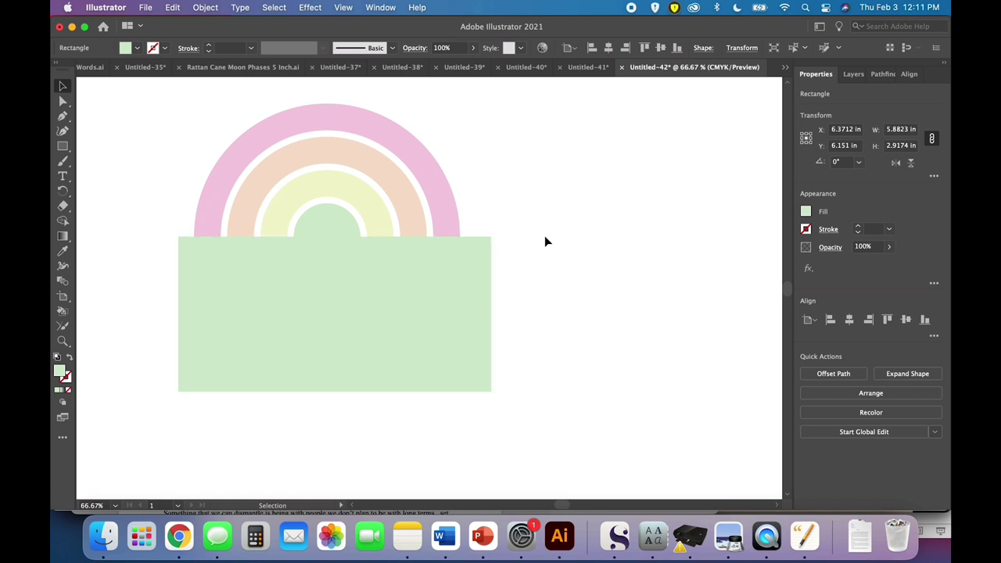
{"action": "left_click", "coordinate": [447, 342]}
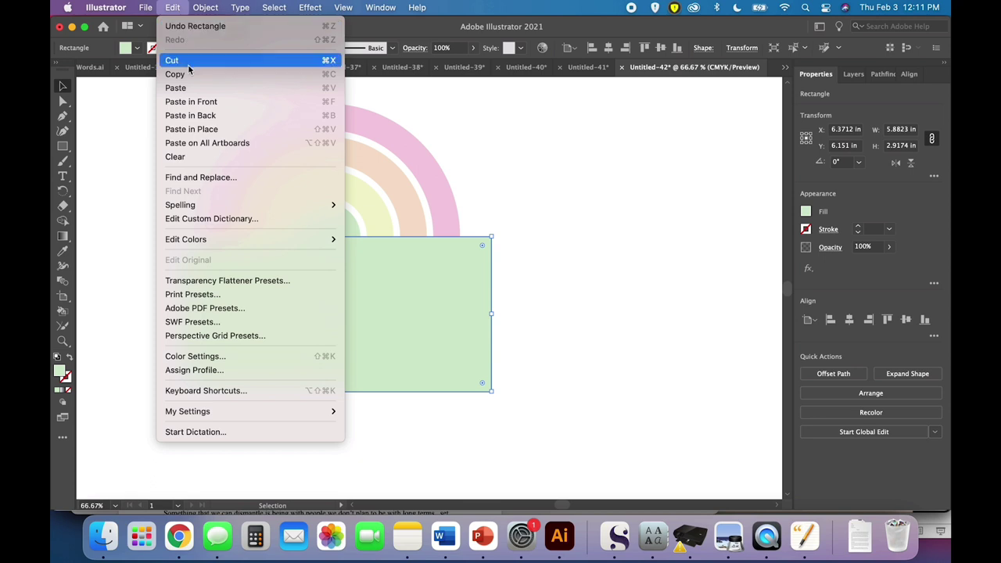
- Copy the green rectangle for reuse on the other rings
{"action": "left_click", "coordinate": [174, 7]}
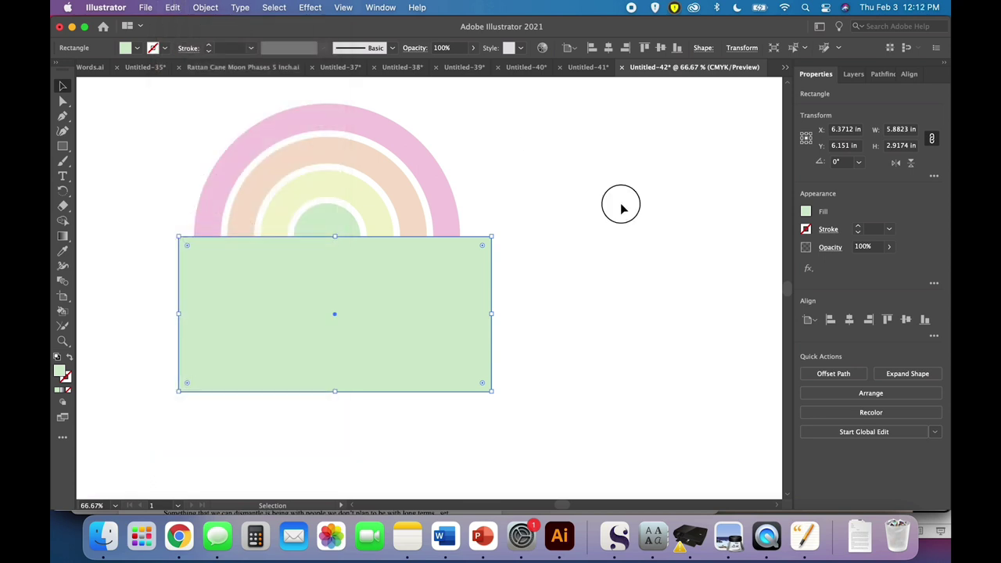
{"action": "left_click", "coordinate": [621, 207]}
{"action": "left_click", "coordinate": [457, 331]}
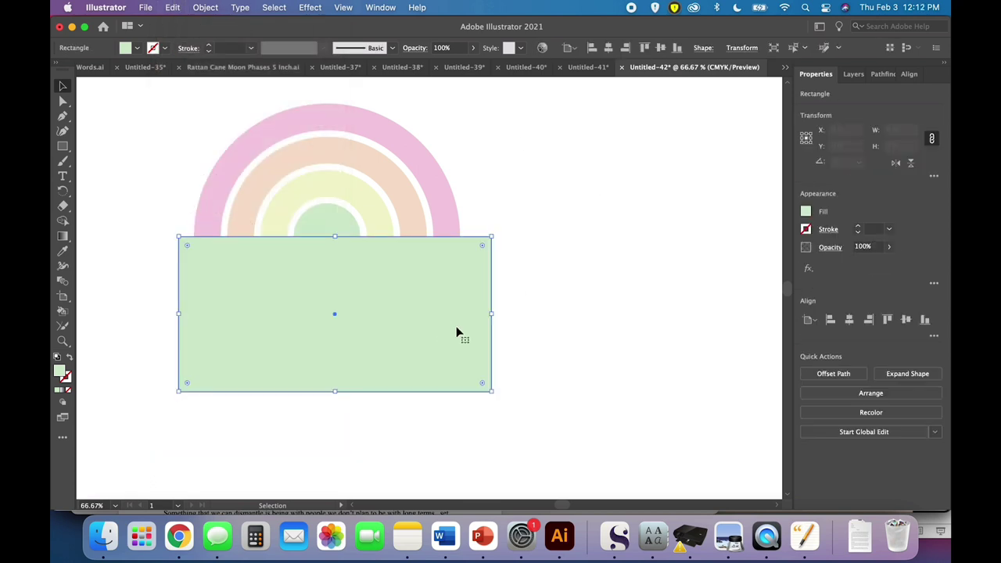
{"action": "left_click", "coordinate": [581, 308]}
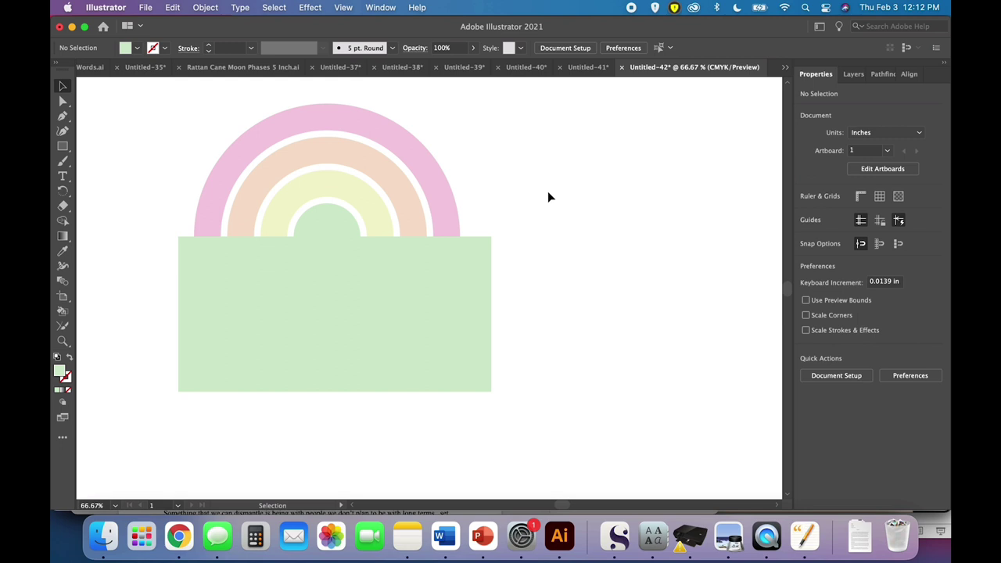
- Subtract the rectangle from the outer pink ring with Minus Front, leaving a 5 × 2.5 in arch
{"action": "left_click", "coordinate": [443, 216]}
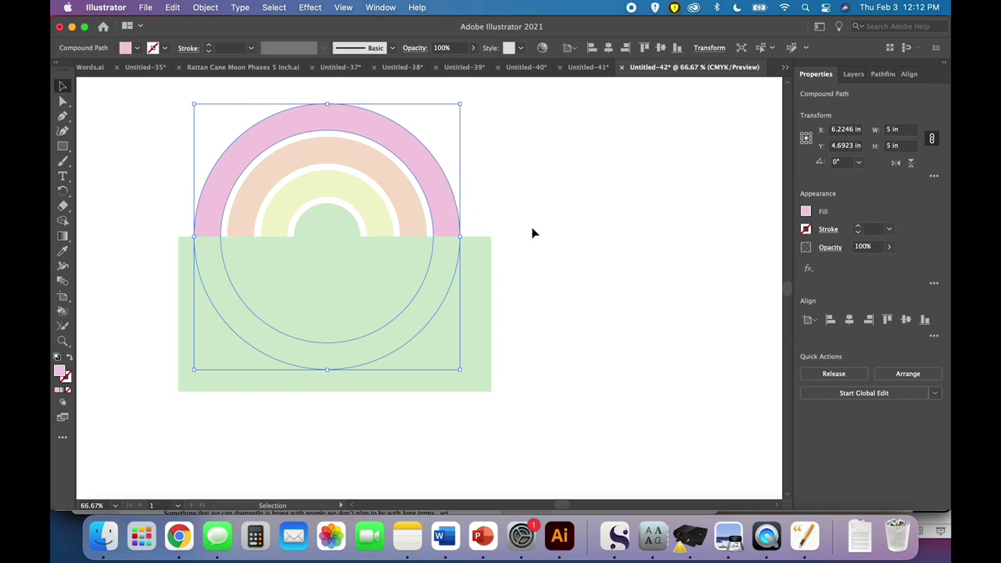
{"action": "left_click", "coordinate": [478, 271], "text": "shift"}
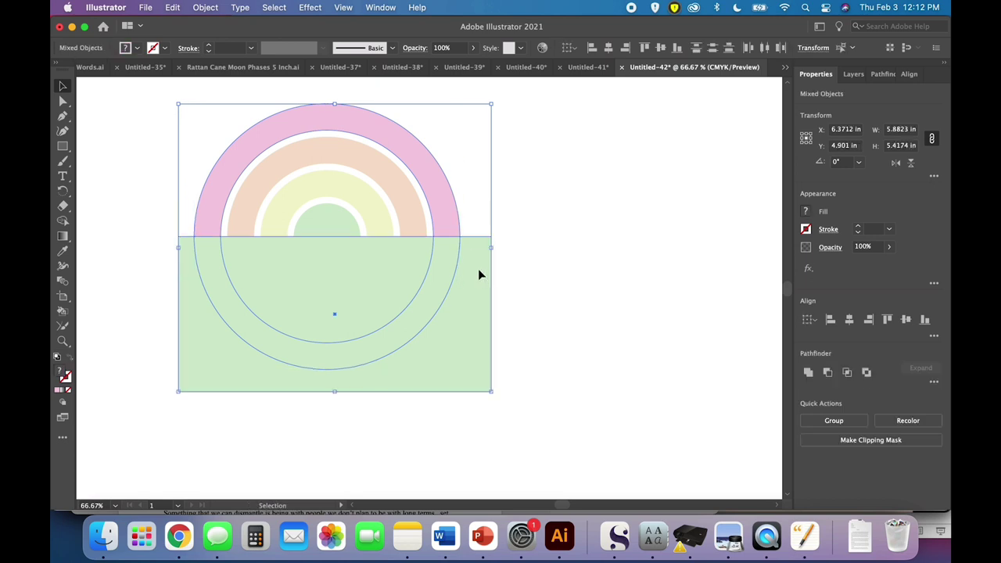
{"action": "left_click", "coordinate": [828, 373]}
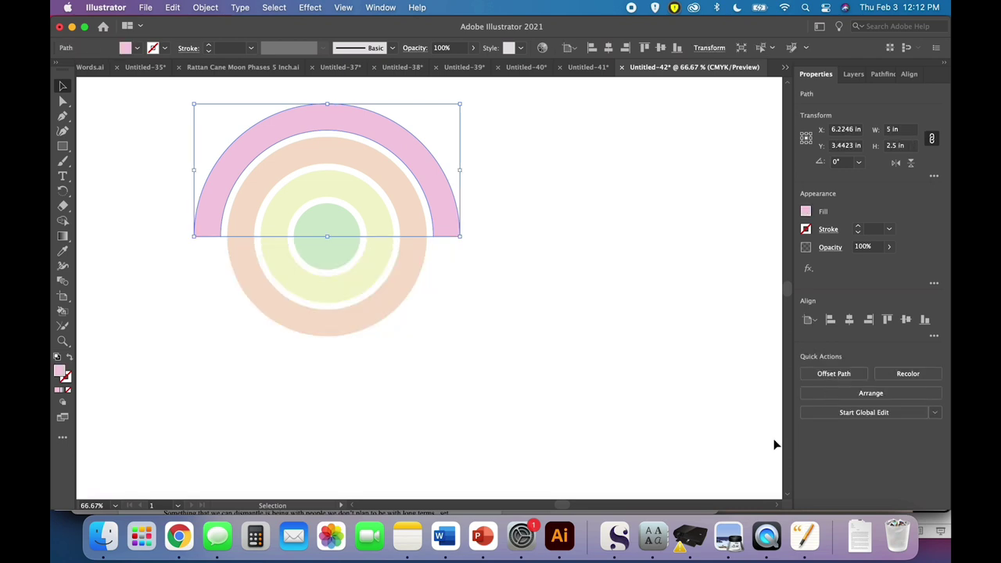
{"action": "left_click", "coordinate": [642, 416]}
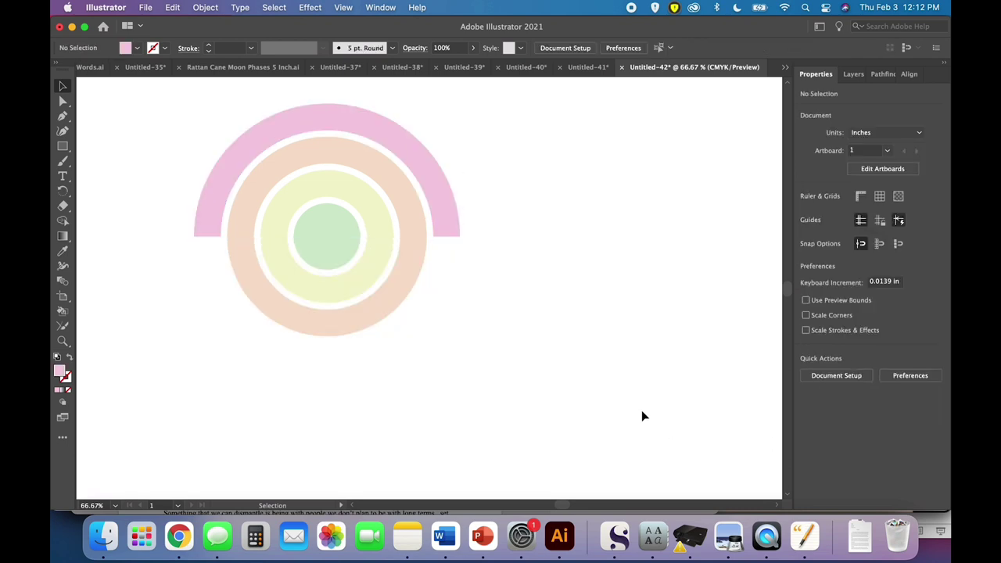
- Paste the rectangle in place and cut it out of the peach ring with Minus Front
{"action": "left_click", "coordinate": [172, 7]}
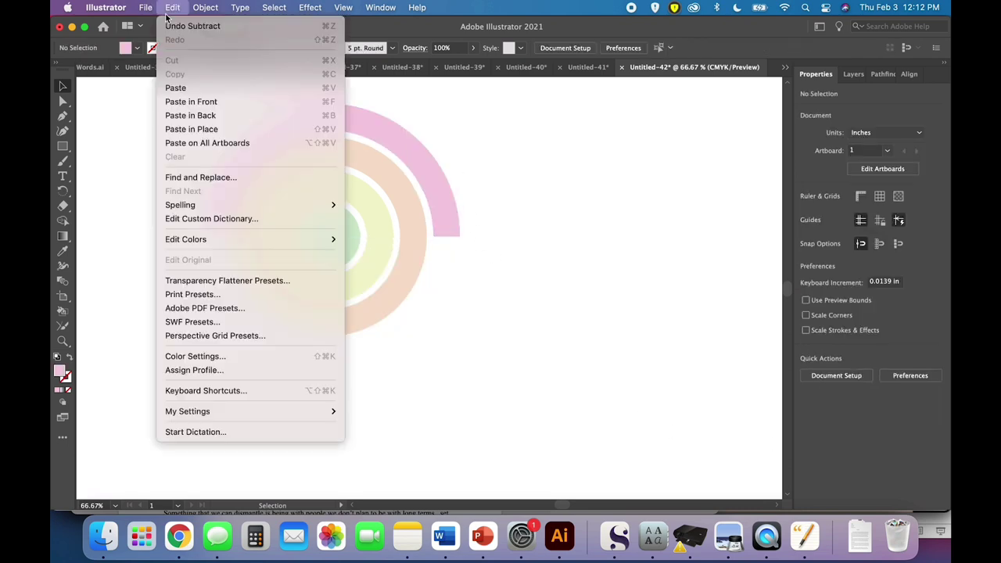
{"action": "left_click", "coordinate": [203, 130]}
{"action": "left_click", "coordinate": [592, 240]}
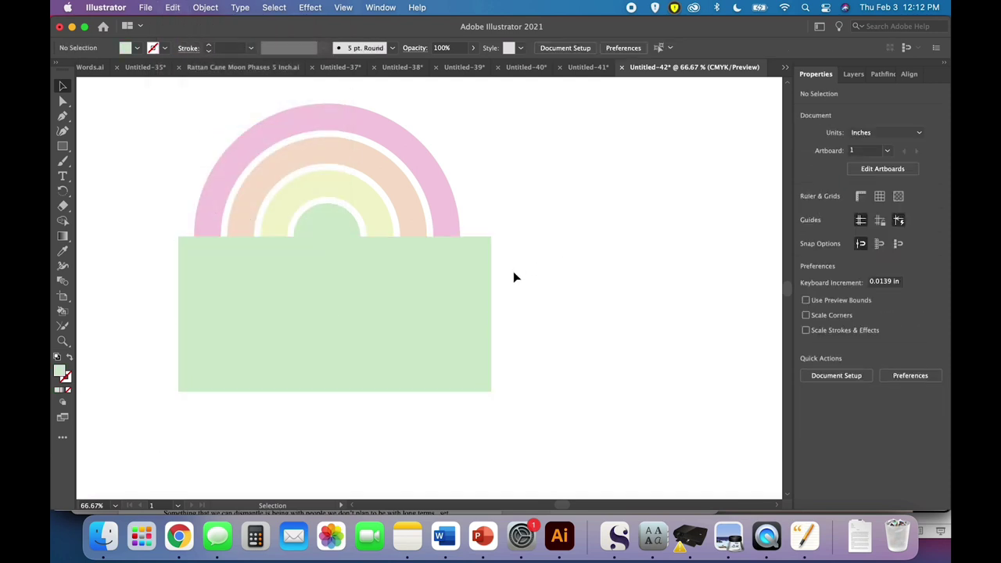
{"action": "left_click", "coordinate": [413, 209]}
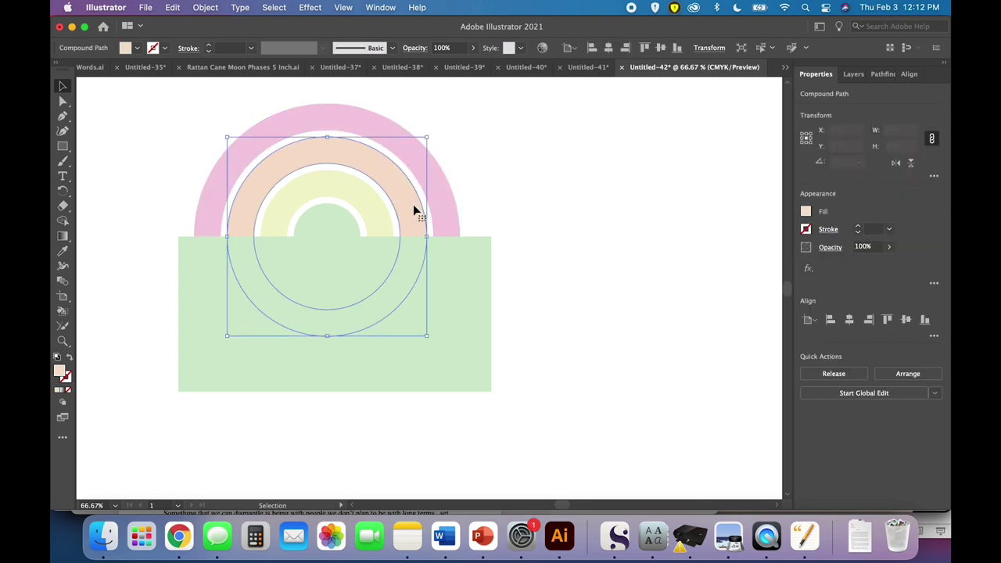
{"action": "left_click", "coordinate": [472, 305], "text": "shift"}
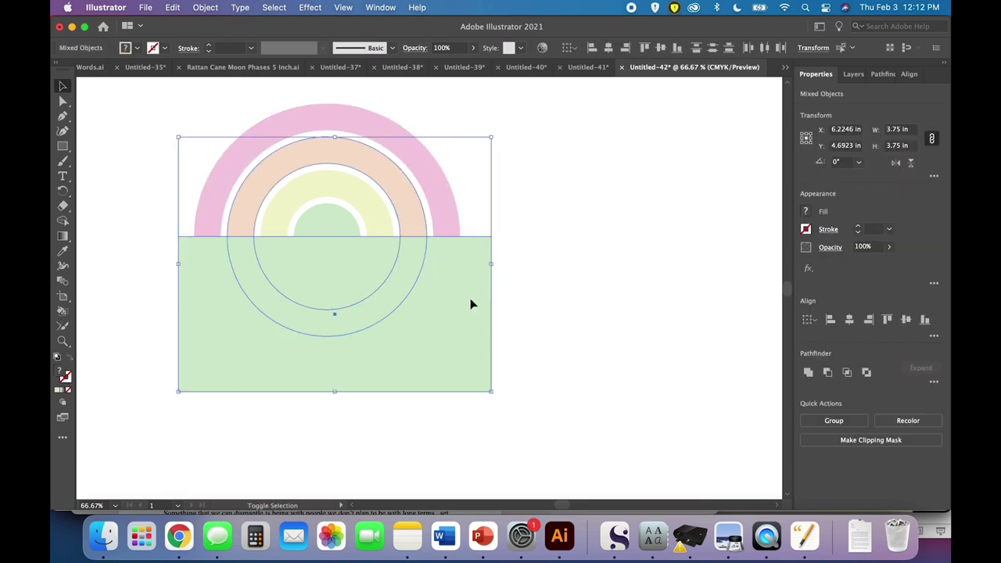
{"action": "left_click", "coordinate": [827, 373]}
{"action": "left_click", "coordinate": [611, 369]}
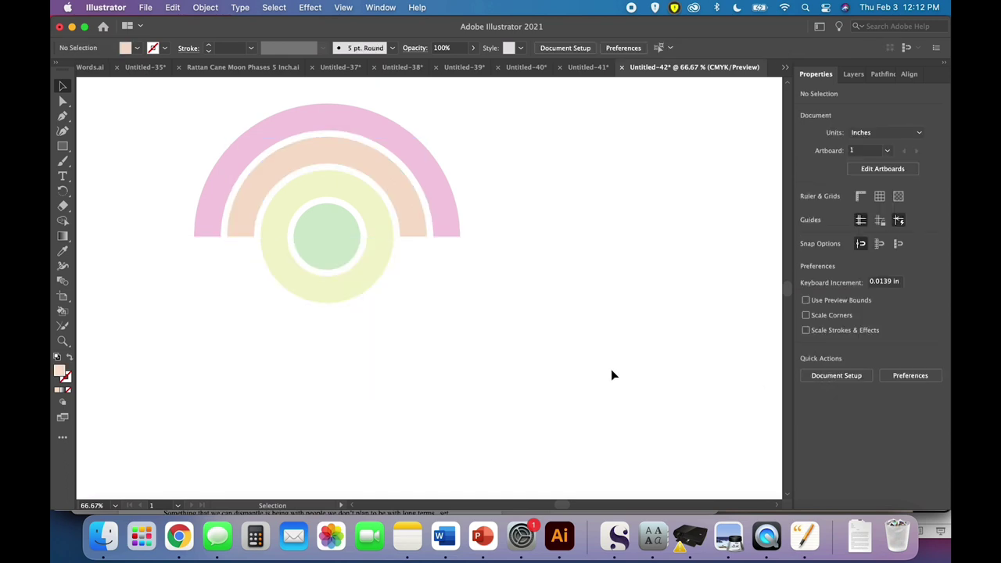
- Paste the rectangle in place again and trim the yellow ring to a half arch
{"action": "left_click", "coordinate": [172, 7]}
{"action": "left_click", "coordinate": [216, 129]}
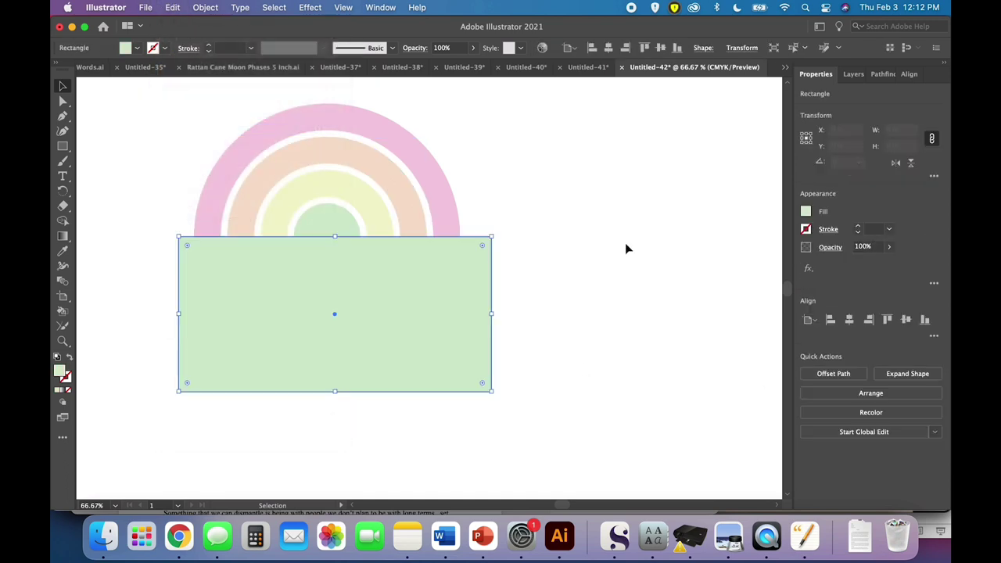
{"action": "left_click", "coordinate": [626, 244]}
{"action": "left_click", "coordinate": [336, 207]}
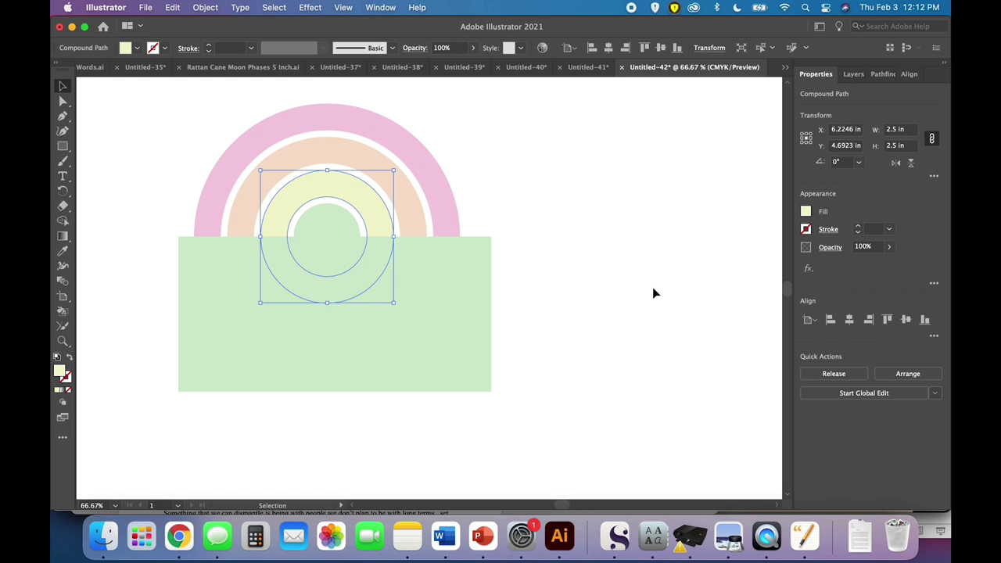
{"action": "left_click", "coordinate": [472, 323], "text": "shift"}
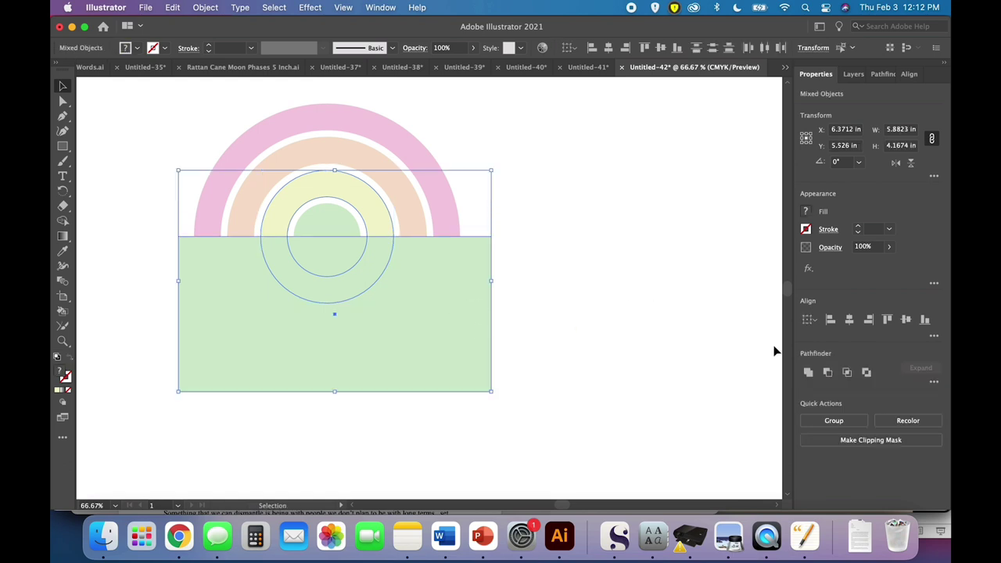
{"action": "left_click", "coordinate": [827, 372]}
{"action": "left_click", "coordinate": [529, 328]}
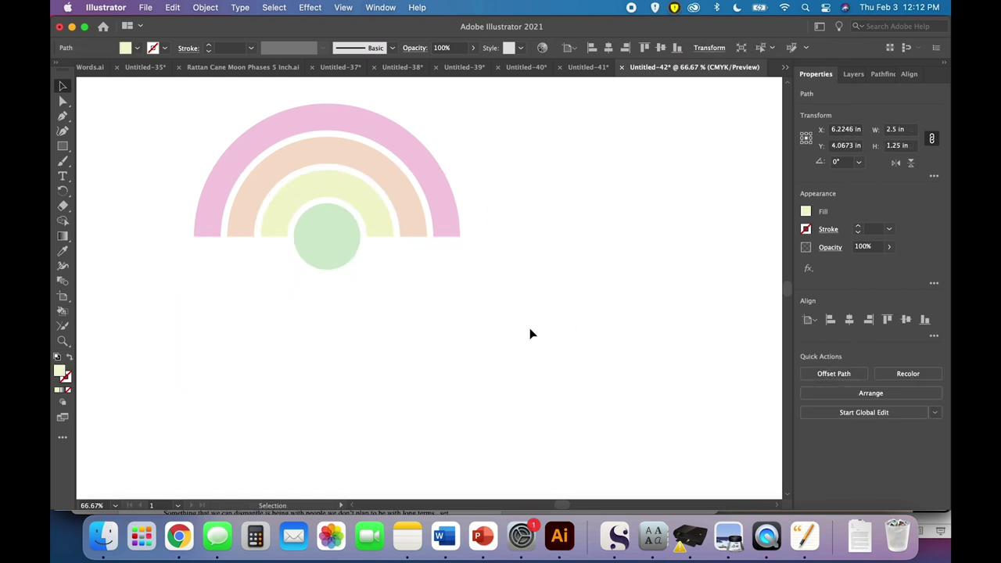
- Paste the rectangle in place and trim the small green circle to a half shape
{"action": "left_click", "coordinate": [173, 7]}
{"action": "left_click", "coordinate": [201, 129]}
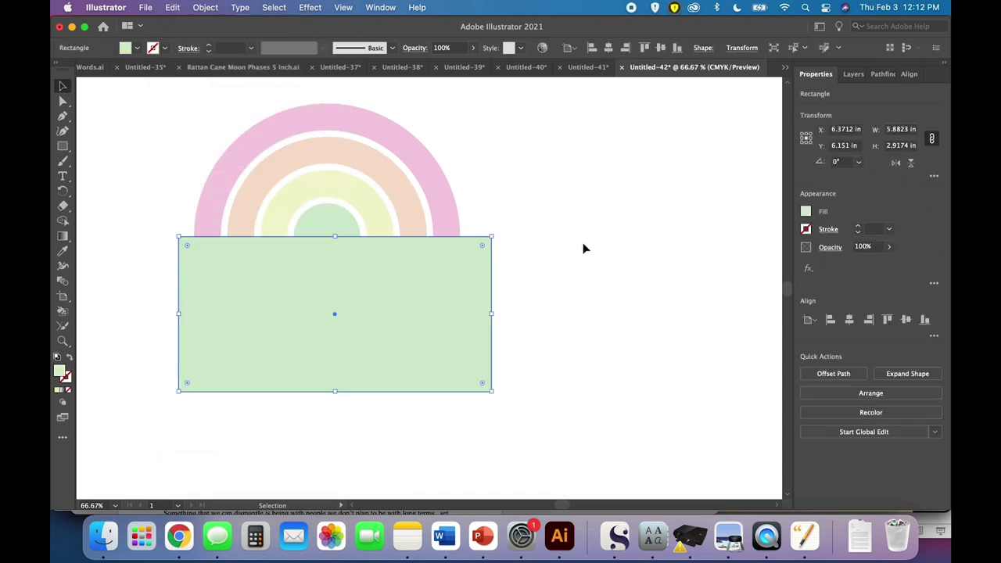
{"action": "left_click", "coordinate": [583, 249]}
{"action": "left_click", "coordinate": [324, 224]}
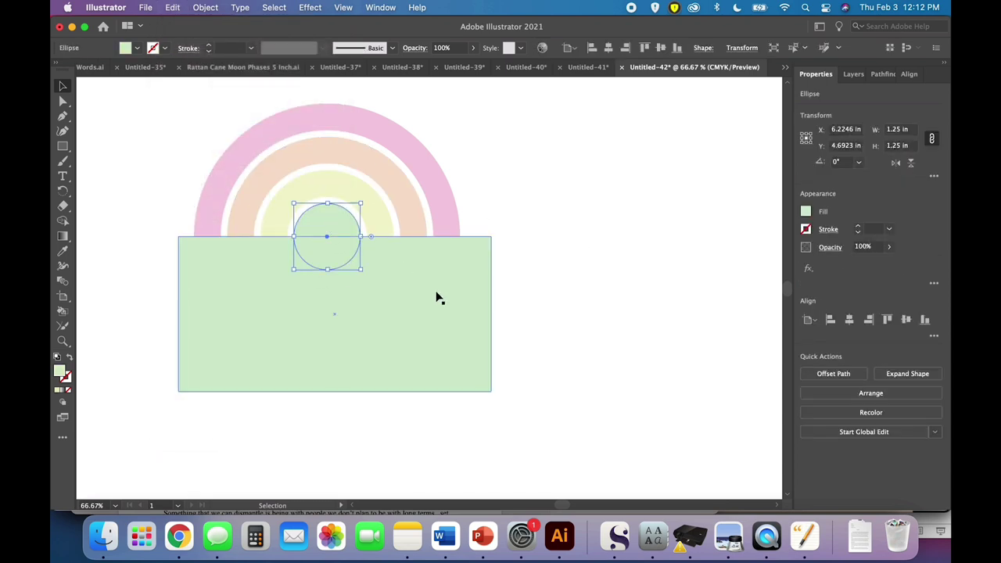
{"action": "left_click", "coordinate": [437, 297], "text": "shift"}
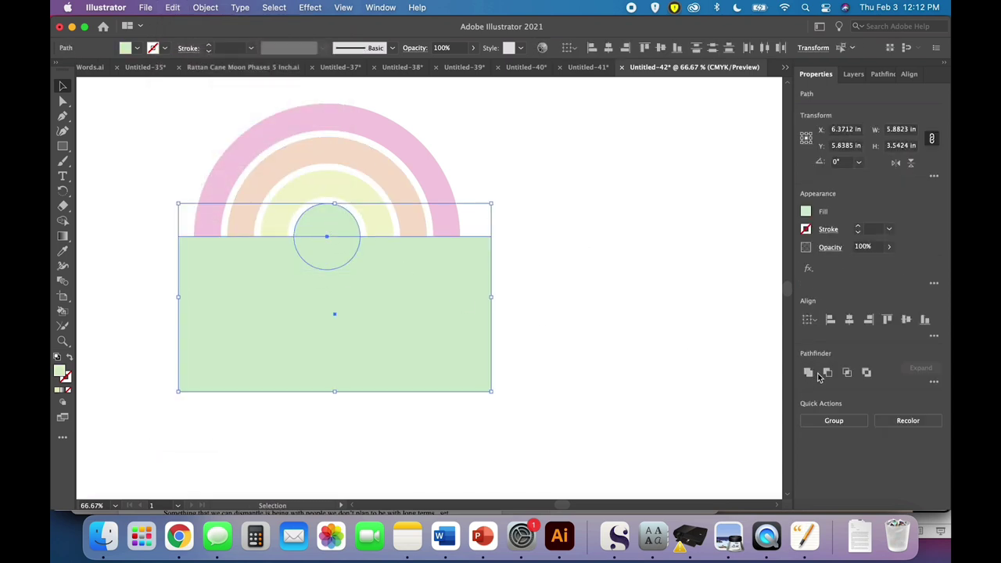
{"action": "left_click", "coordinate": [826, 373]}
{"action": "left_click", "coordinate": [639, 395]}
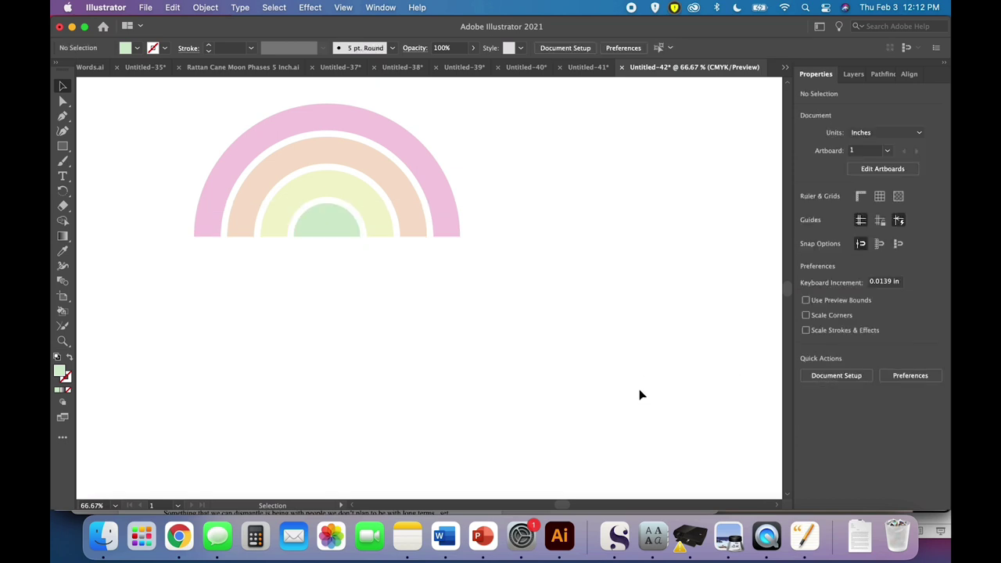
{"action": "scroll", "coordinate": [639, 395], "scroll_direction": "left", "scroll_amount": 3}
{"action": "scroll", "coordinate": [639, 395], "scroll_direction": "up", "scroll_amount": 2}
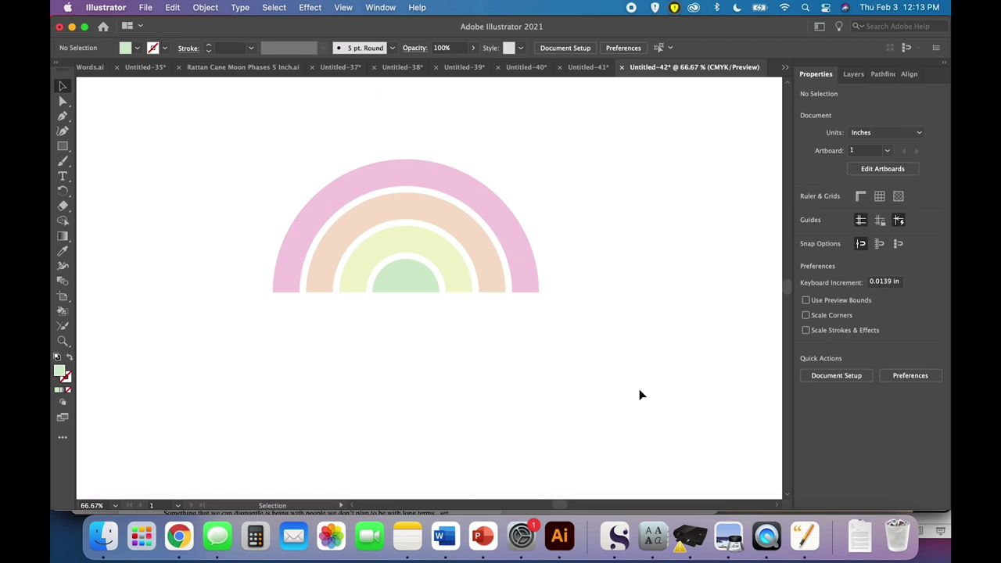
{"action": "scroll", "coordinate": [639, 393], "scroll_direction": "right", "scroll_amount": 2}
{"action": "scroll", "coordinate": [638, 394], "scroll_direction": "down", "scroll_amount": 1}
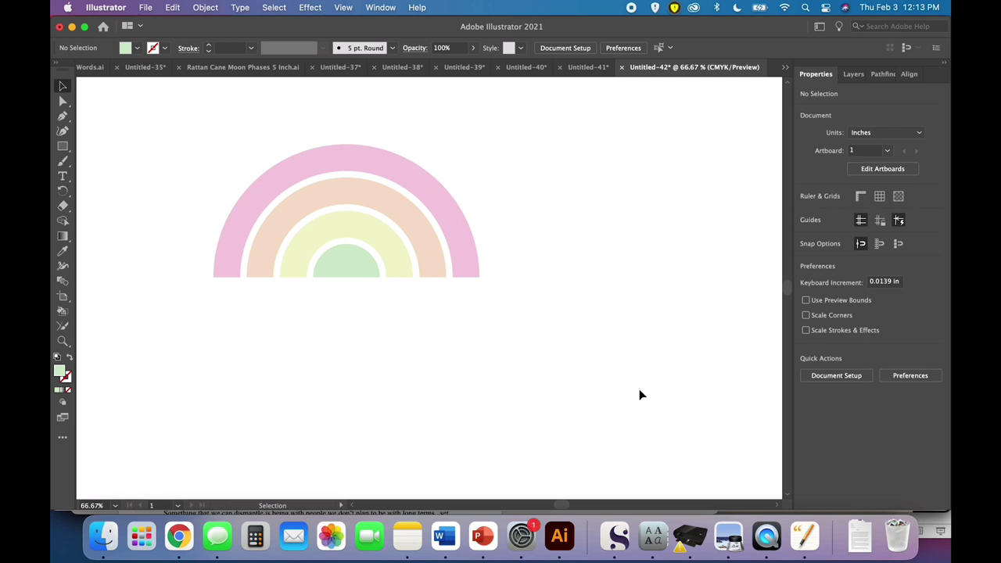
{"action": "scroll", "coordinate": [639, 394], "scroll_direction": "right", "scroll_amount": 1}
{"action": "scroll", "coordinate": [639, 395], "scroll_direction": "down", "scroll_amount": 1}
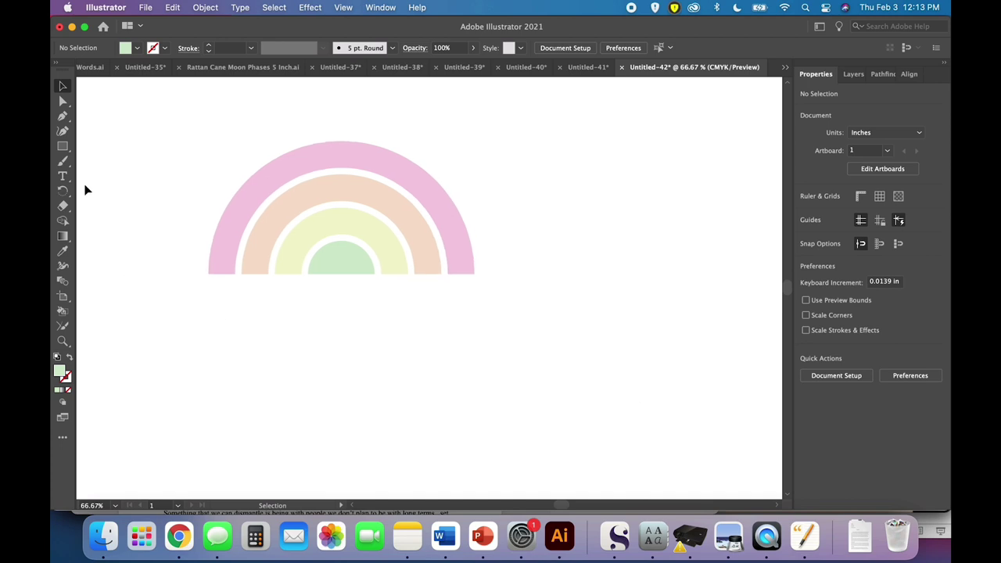
- Draw a 1.25 in circle and move it up and to the right of the rainbow
{"action": "left_click_drag", "start_coordinate": [63, 146], "coordinate": [100, 161]}
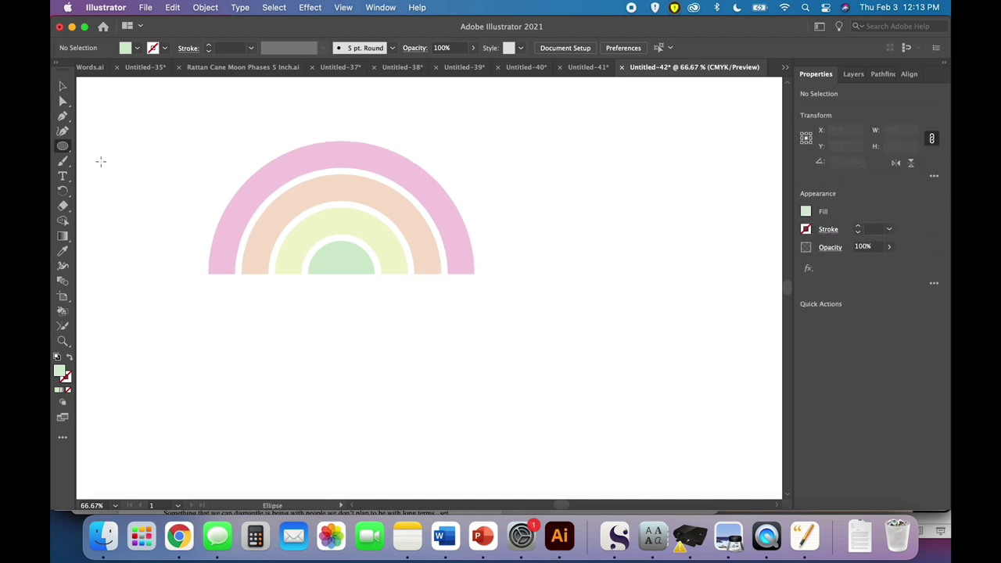
{"action": "scroll", "coordinate": [519, 352], "scroll_direction": "right", "scroll_amount": 5}
{"action": "scroll", "coordinate": [519, 353], "scroll_direction": "down", "scroll_amount": 1}
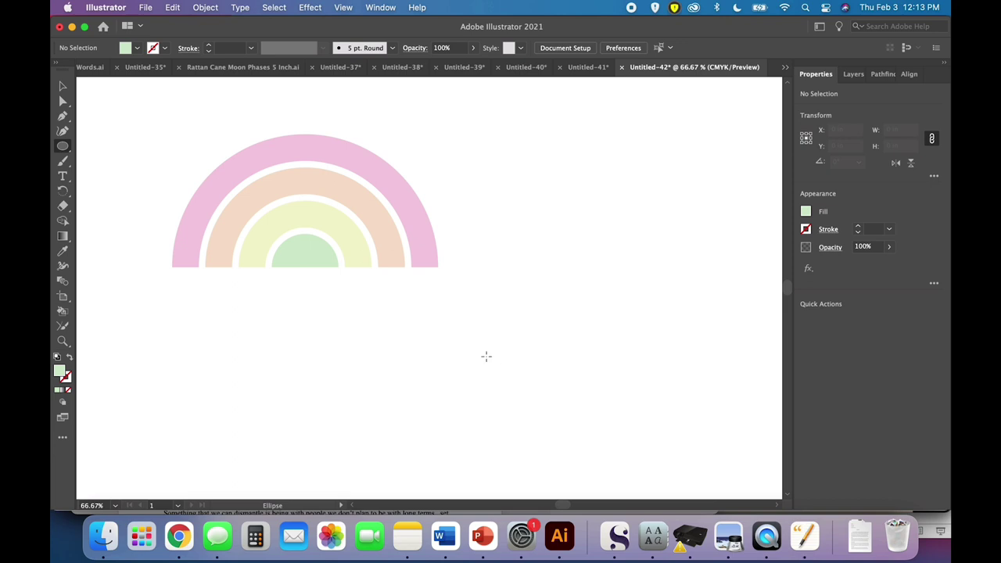
{"action": "left_click", "coordinate": [505, 350]}
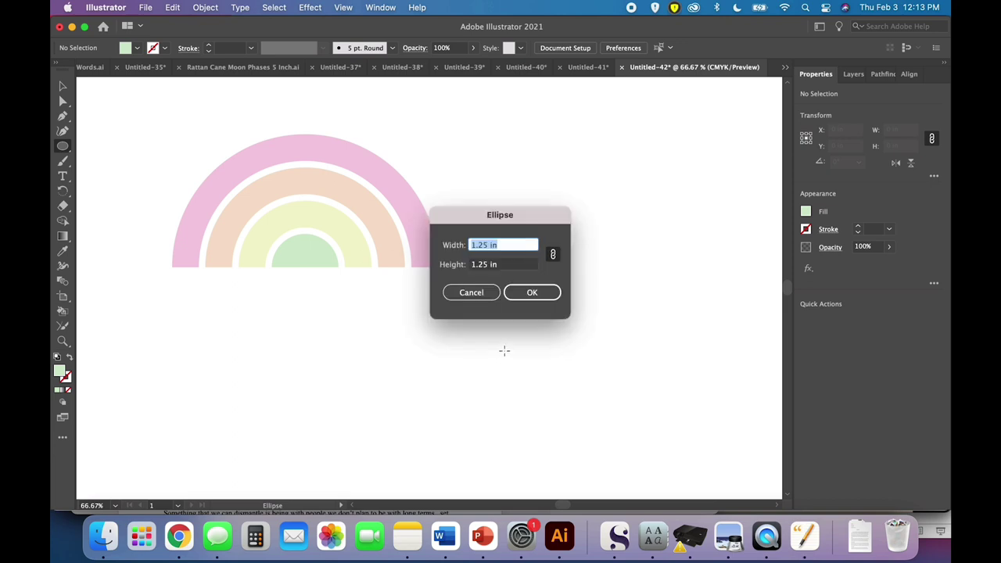
{"action": "key", "text": "Return"}
{"action": "left_click", "coordinate": [63, 86]}
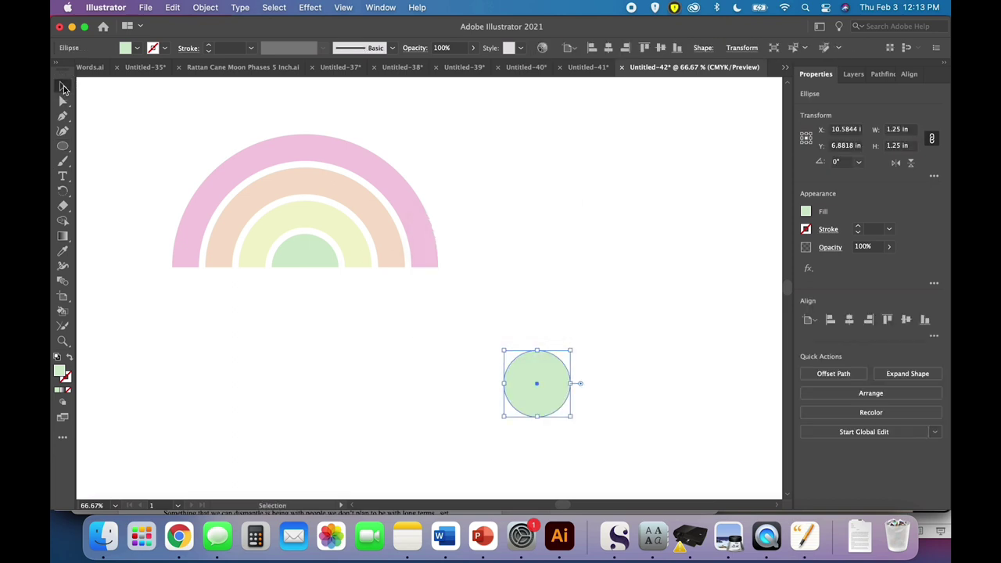
{"action": "left_click", "coordinate": [547, 206]}
{"action": "scroll", "coordinate": [548, 205], "scroll_direction": "down", "scroll_amount": 3}
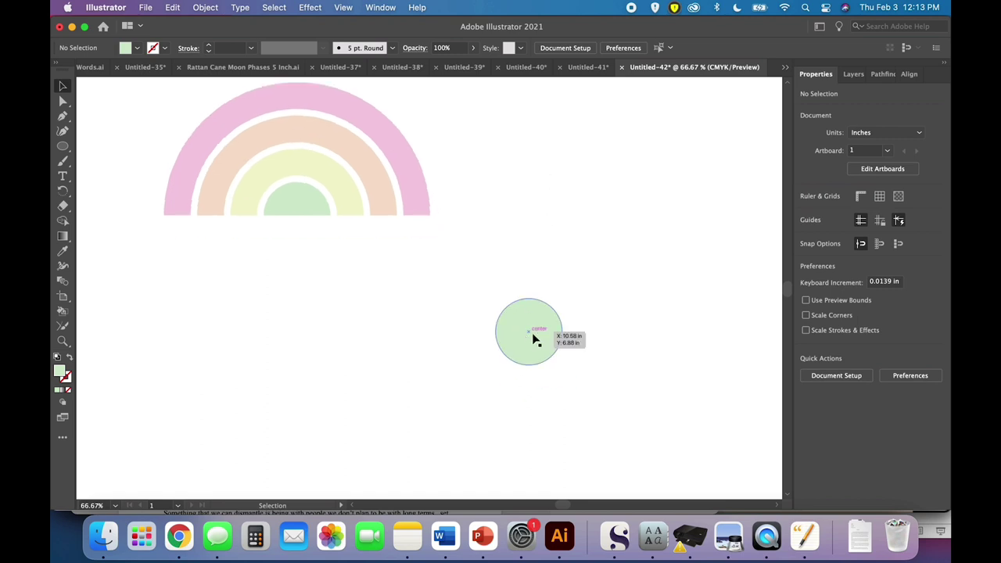
{"action": "left_click_drag", "start_coordinate": [534, 338], "coordinate": [594, 278]}
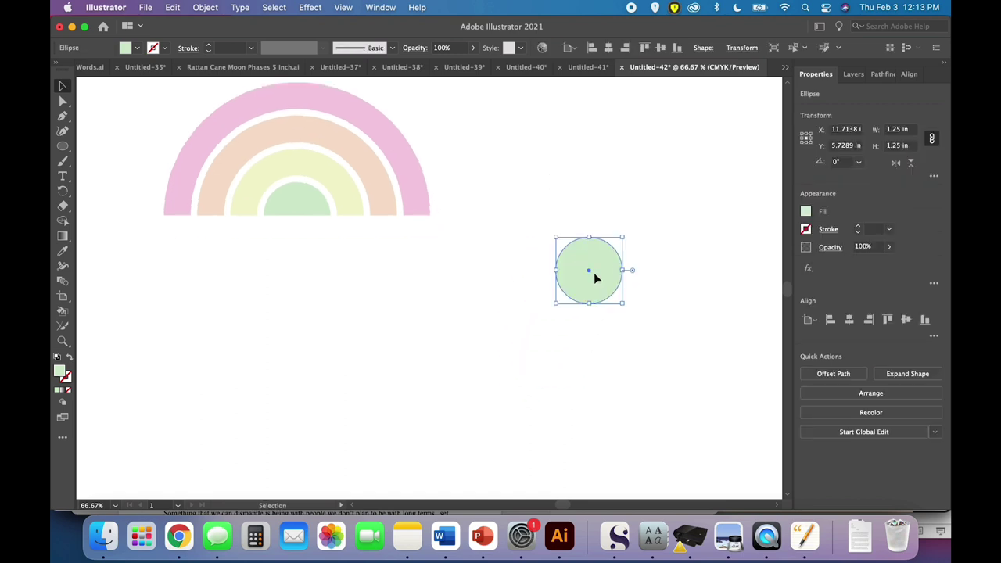
- Fill the circle with a light-grey swatch, nudge it lower, and paste a duplicate
{"action": "left_click", "coordinate": [135, 48]}
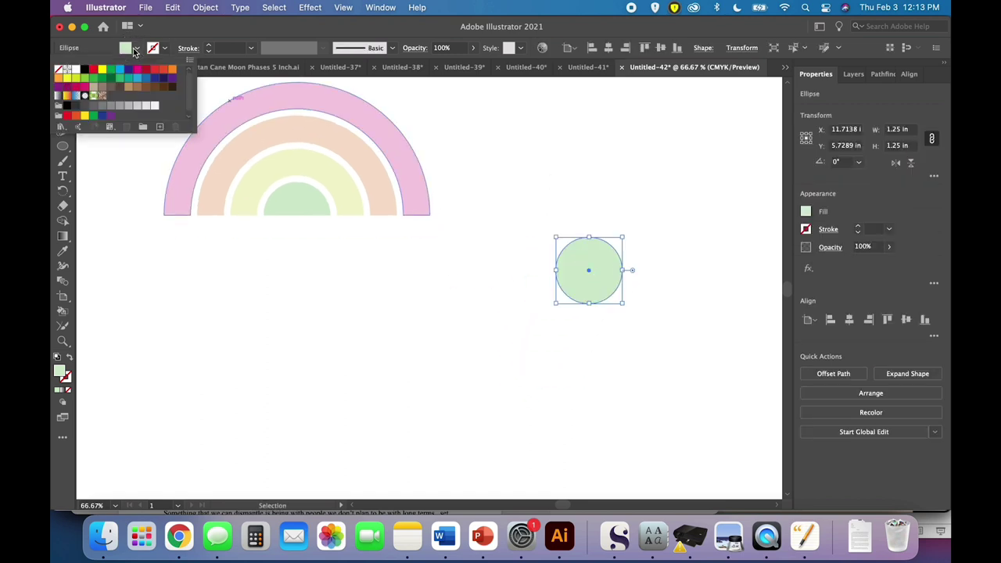
{"action": "left_click", "coordinate": [146, 105]}
{"action": "left_click", "coordinate": [419, 309]}
{"action": "left_click", "coordinate": [482, 333]}
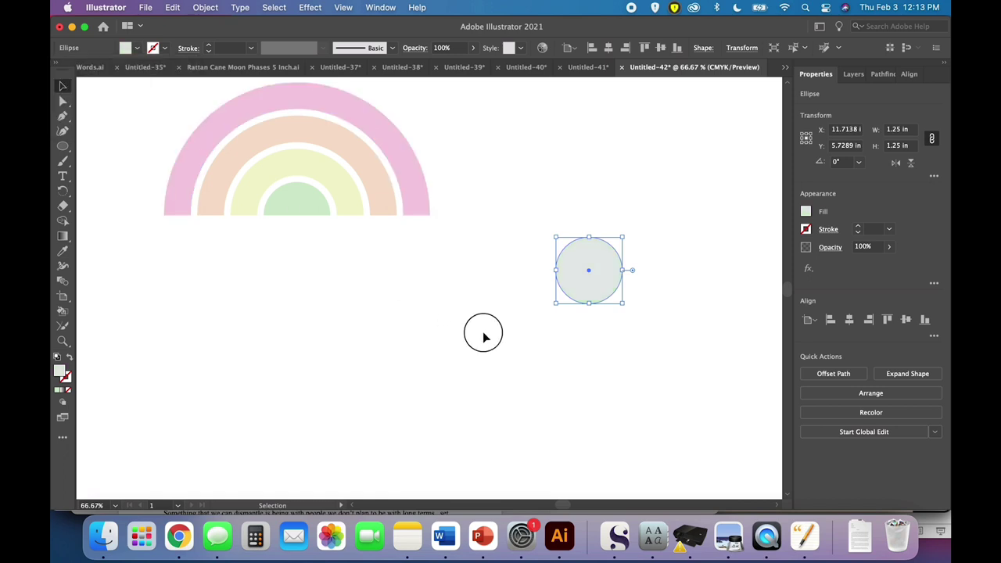
{"action": "left_click_drag", "start_coordinate": [615, 276], "coordinate": [623, 312]}
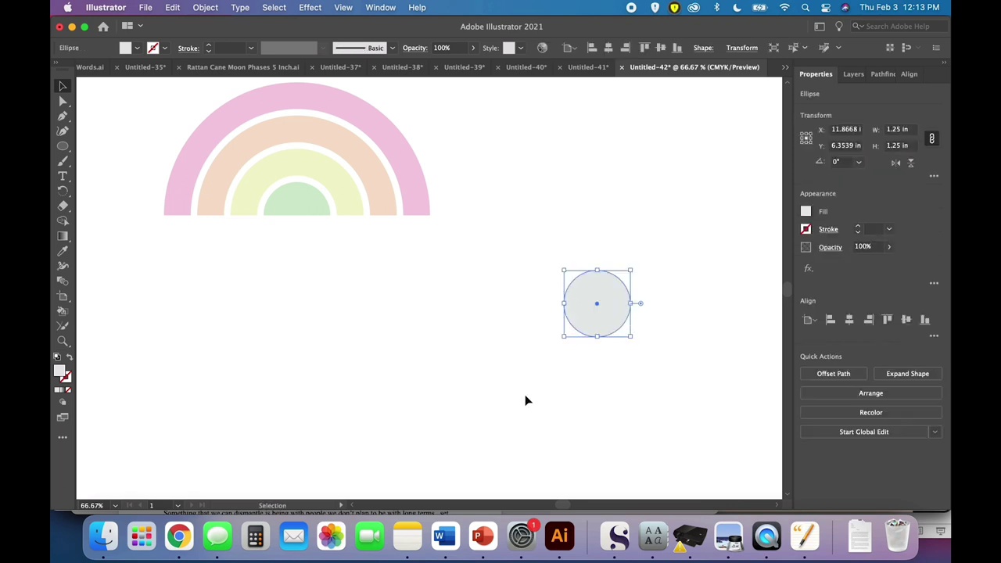
{"action": "key", "text": "ctrl+v"}
- Shrink a grey copy to about 0.76 in against the big circle's left, and paste another small copy
{"action": "left_click_drag", "start_coordinate": [444, 306], "coordinate": [563, 328]}
{"action": "left_click", "coordinate": [554, 357]}
{"action": "left_click", "coordinate": [585, 361]}
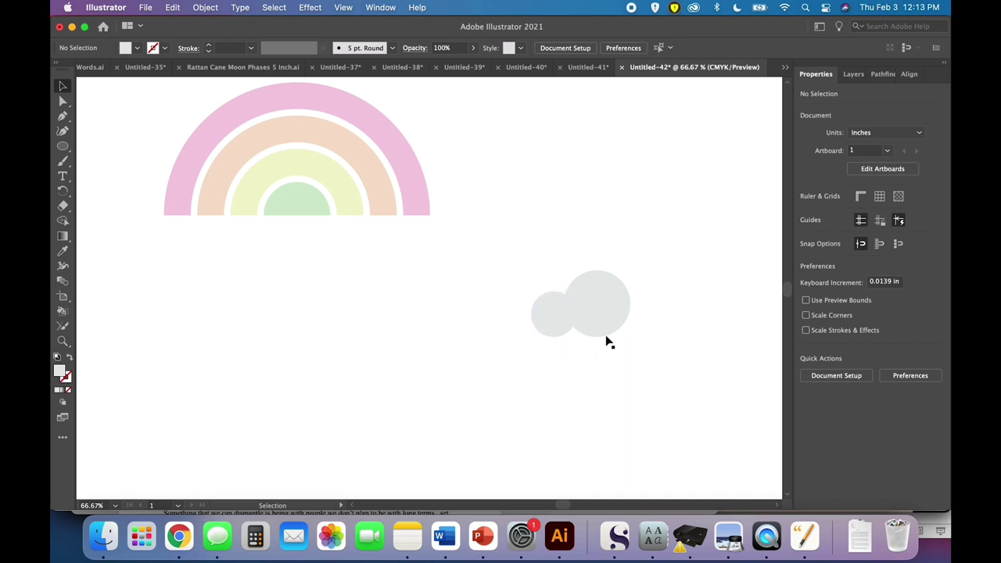
{"action": "left_click", "coordinate": [607, 335]}
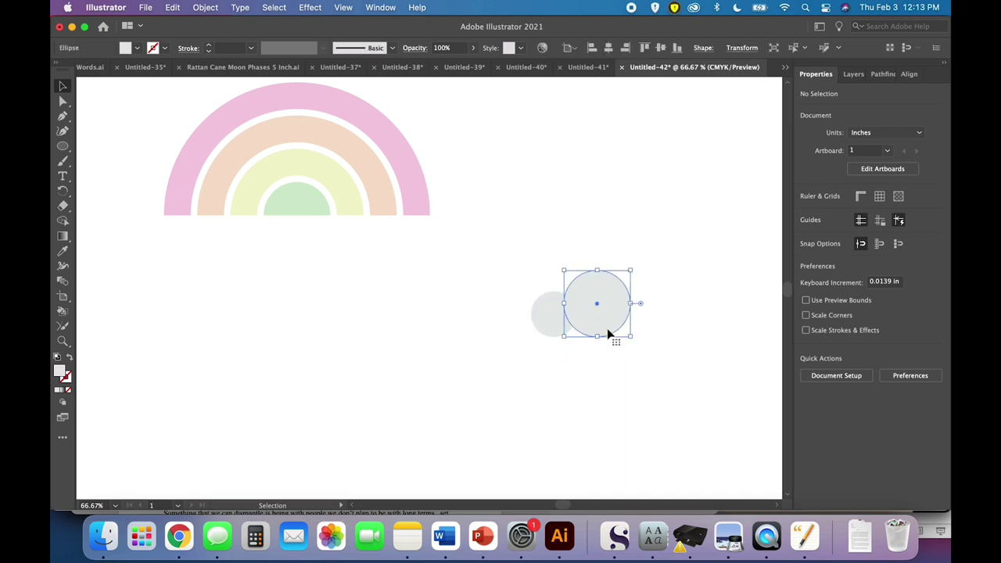
{"action": "key", "text": "super+c"}
{"action": "key", "text": "super+v"}
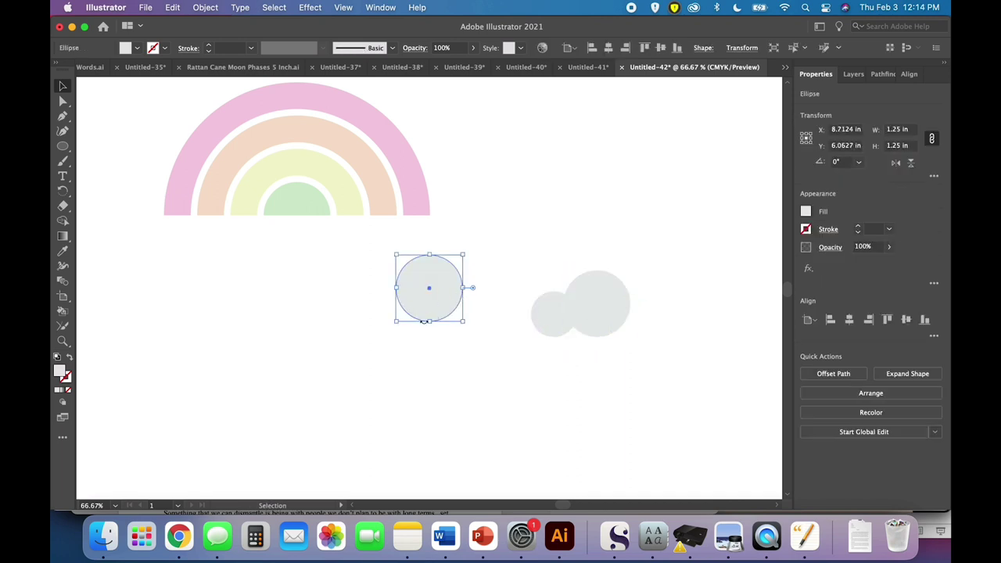
{"action": "left_click_drag", "start_coordinate": [429, 321], "coordinate": [531, 331]}
{"action": "left_click", "coordinate": [548, 378]}
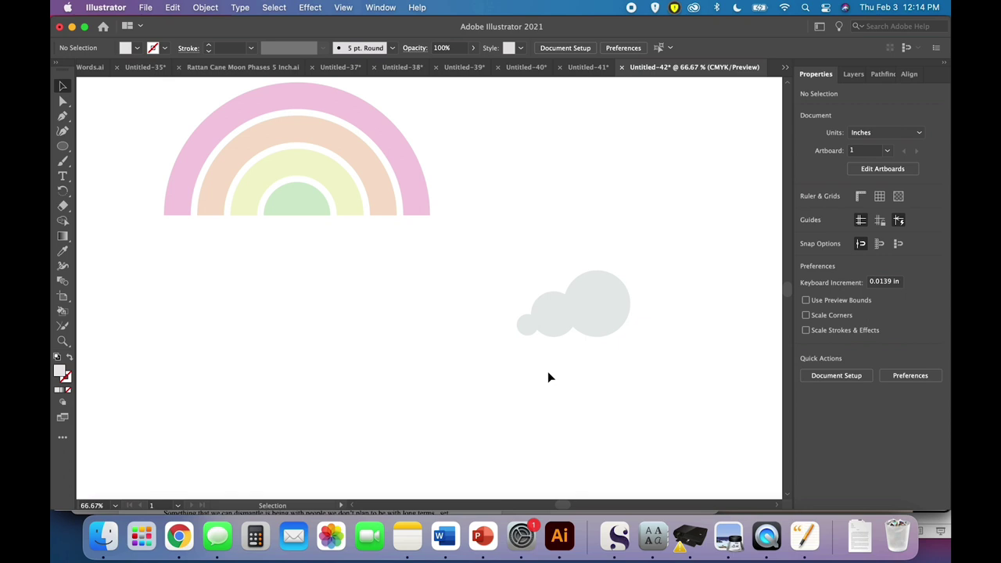
- Move the spare grey circle onto the cloud's right side
{"action": "left_click", "coordinate": [554, 317]}
{"action": "key", "text": "super+z"}
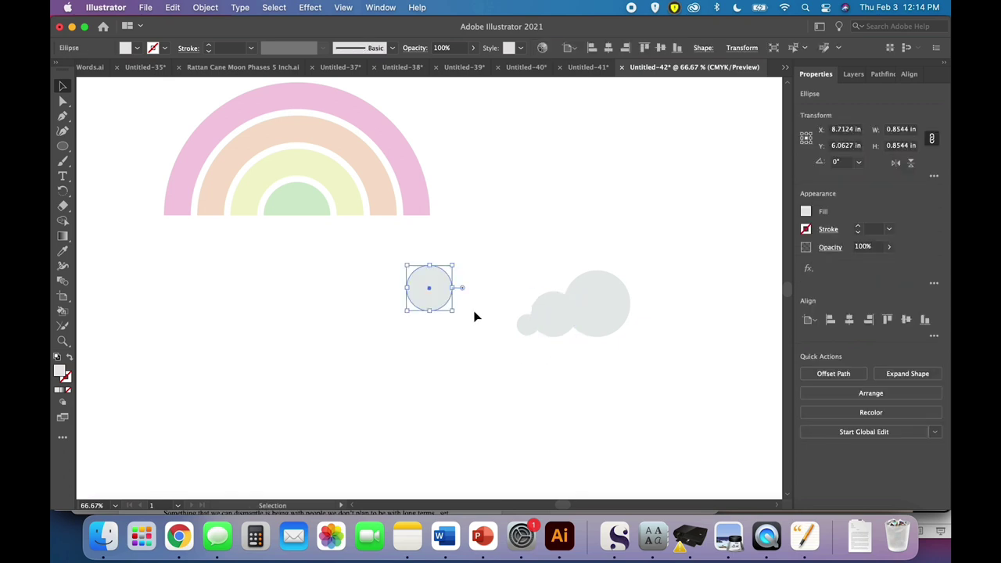
{"action": "left_click_drag", "start_coordinate": [453, 297], "coordinate": [649, 323]}
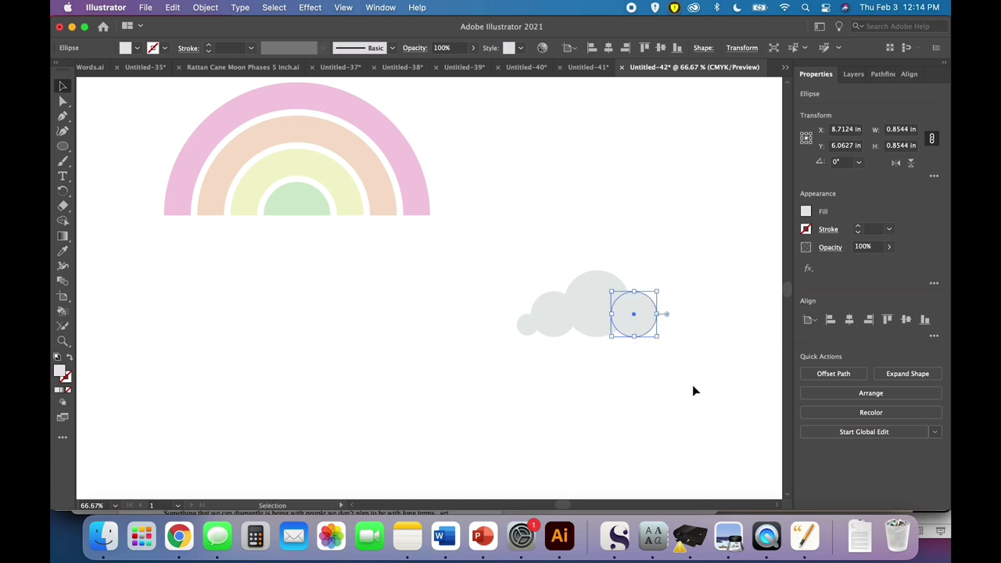
{"action": "left_click", "coordinate": [695, 393]}
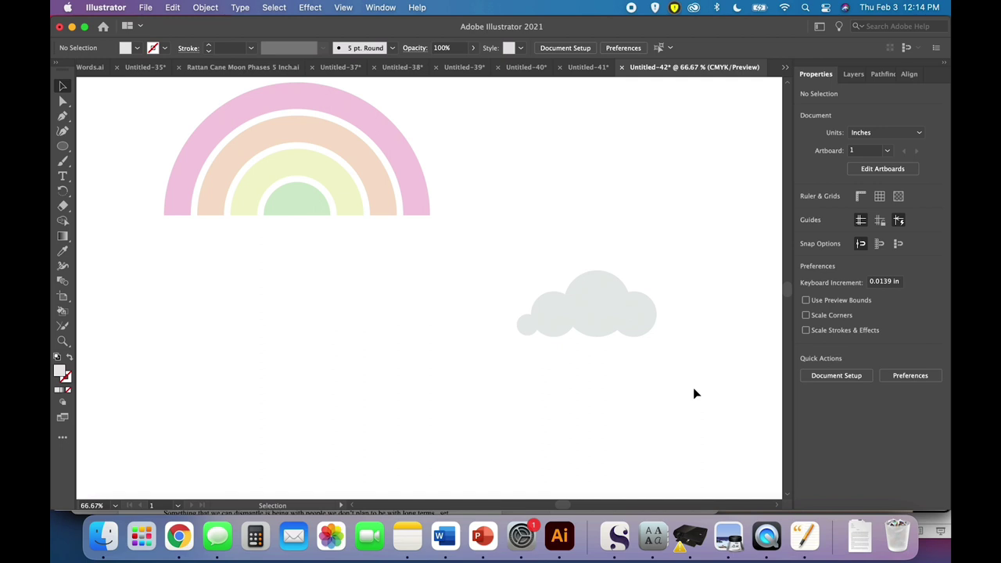
- Unite all the overlapping grey circles into one 2.63 × 1.25 in cloud shape
{"action": "left_click_drag", "start_coordinate": [693, 387], "coordinate": [492, 274]}
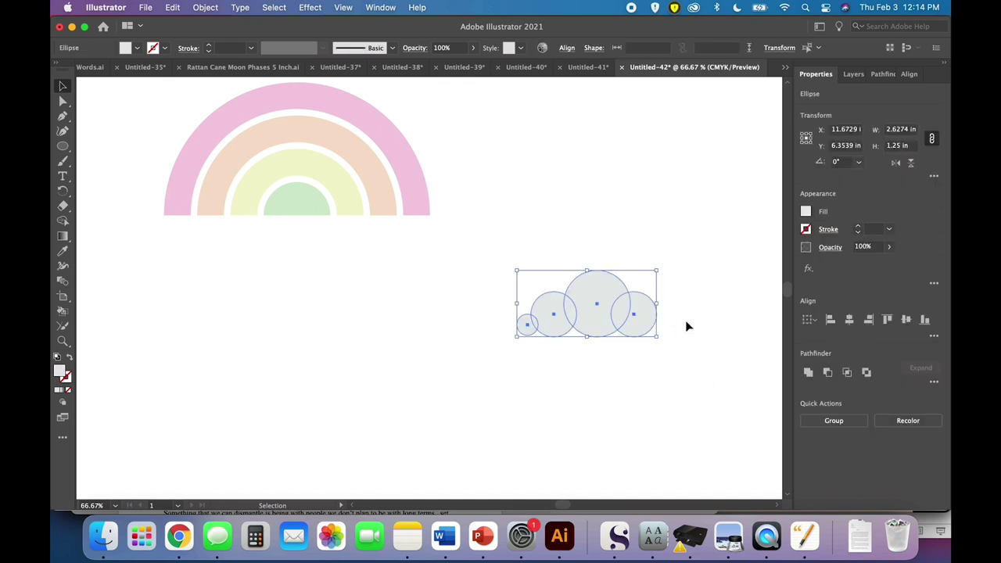
{"action": "left_click", "coordinate": [808, 372]}
{"action": "left_click", "coordinate": [693, 375]}
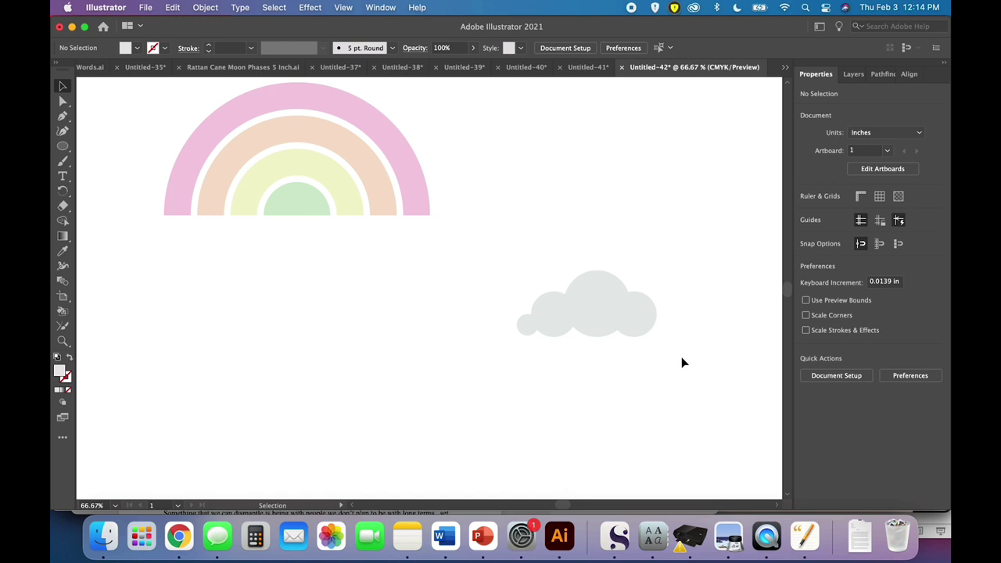
{"action": "left_click_drag", "start_coordinate": [681, 356], "coordinate": [502, 210]}
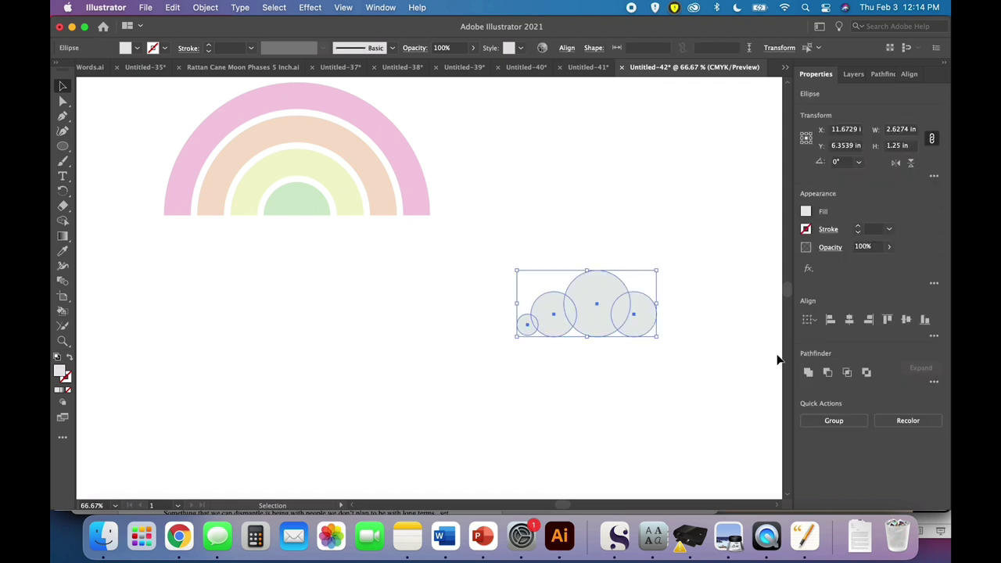
{"action": "left_click", "coordinate": [810, 373]}
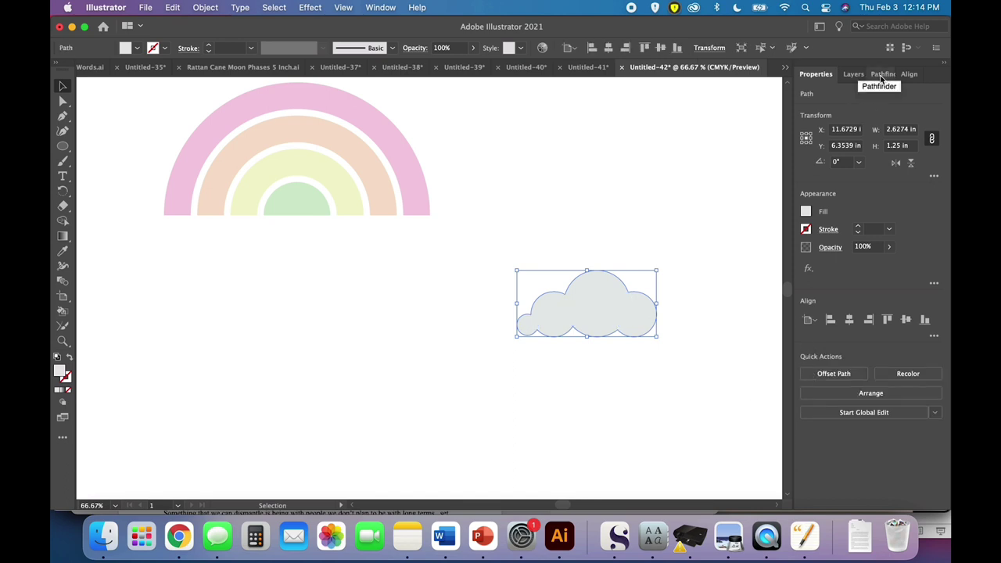
- Move the cloud onto the rainbow's lower right end
{"action": "left_click", "coordinate": [388, 7]}
{"action": "scroll", "coordinate": [418, 391], "scroll_direction": "down", "scroll_amount": 5}
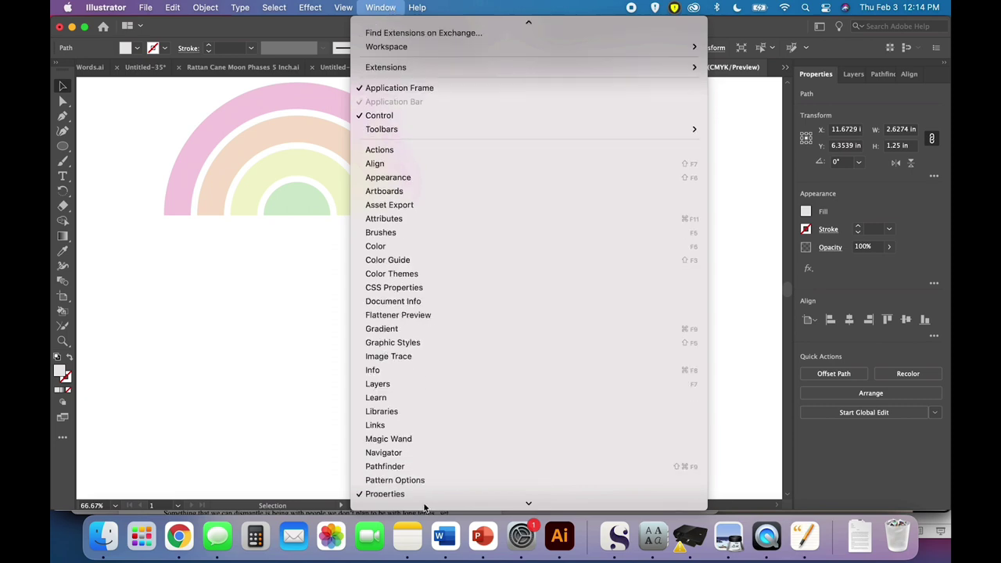
{"action": "left_click", "coordinate": [381, 7]}
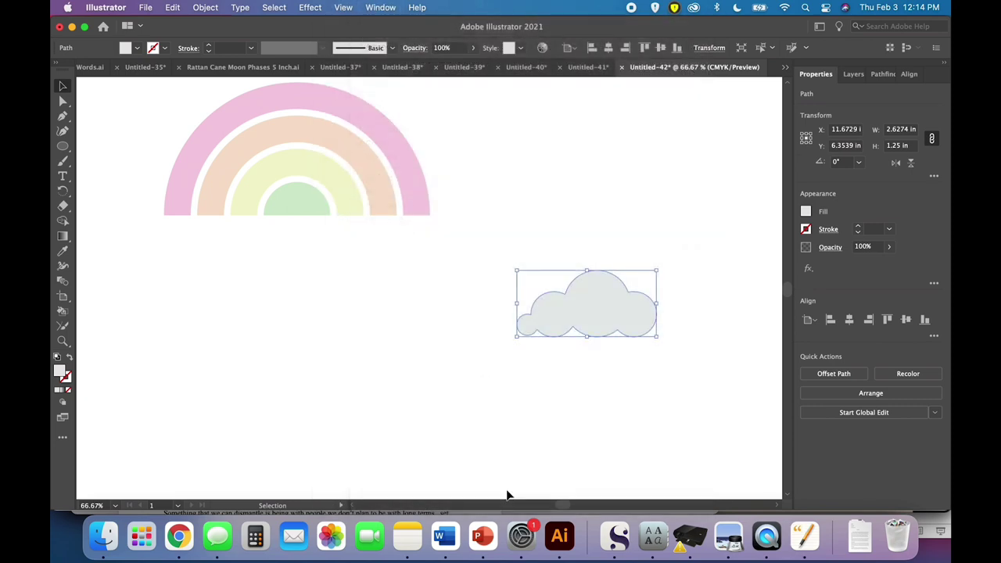
{"action": "left_click", "coordinate": [597, 398]}
{"action": "left_click_drag", "start_coordinate": [619, 322], "coordinate": [399, 230]}
{"action": "scroll", "coordinate": [386, 297], "scroll_direction": "left", "scroll_amount": 3}
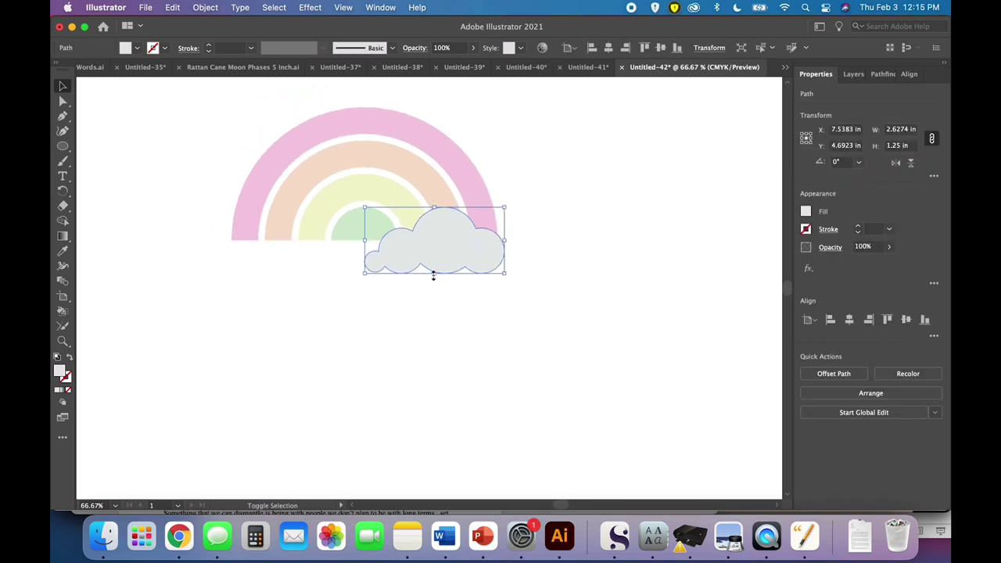
- Scale the cloud to about 2.91 × 1.38 in and raise it against the rainbow
{"action": "left_click_drag", "start_coordinate": [434, 275], "coordinate": [434, 284]}
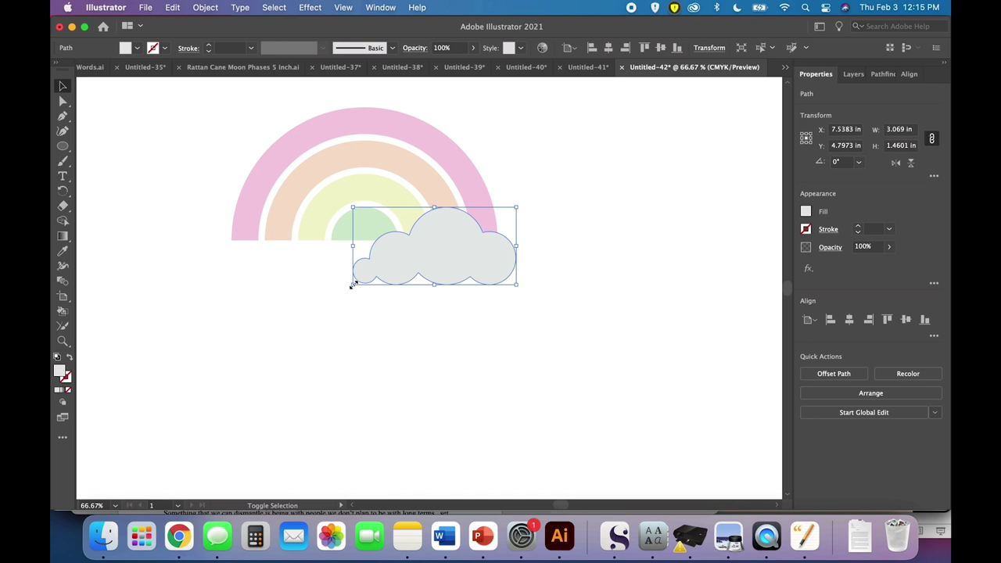
{"action": "mouse_move", "coordinate": [352, 285]}
{"action": "left_mouse_down"}
{"action": "mouse_move", "coordinate": [339, 293]}
{"action": "mouse_move", "coordinate": [355, 282]}
{"action": "left_mouse_up"}
{"action": "left_click", "coordinate": [415, 334]}
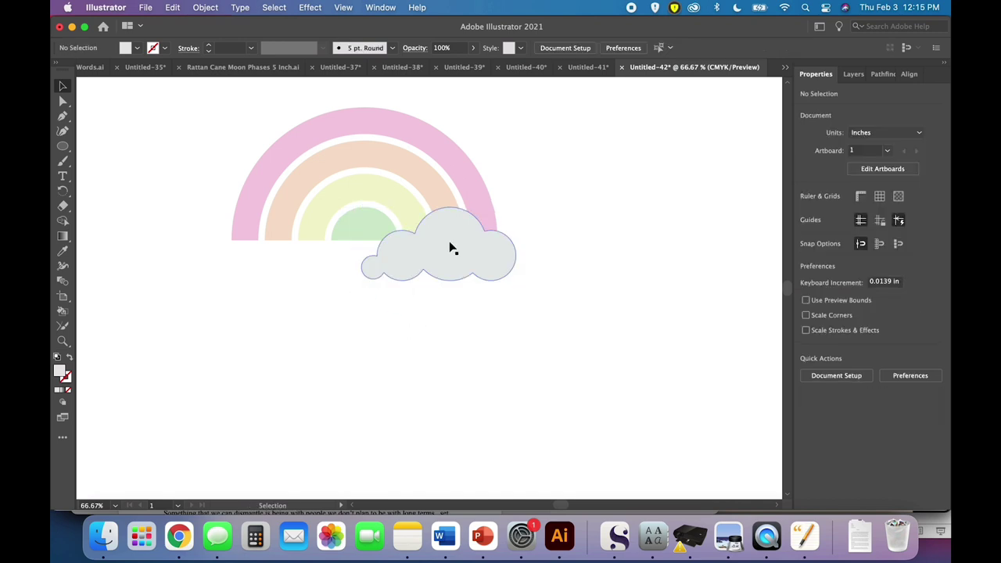
{"action": "mouse_move", "coordinate": [451, 252]}
{"action": "left_mouse_down"}
{"action": "mouse_move", "coordinate": [449, 230]}
{"action": "mouse_move", "coordinate": [446, 243]}
{"action": "left_mouse_up"}
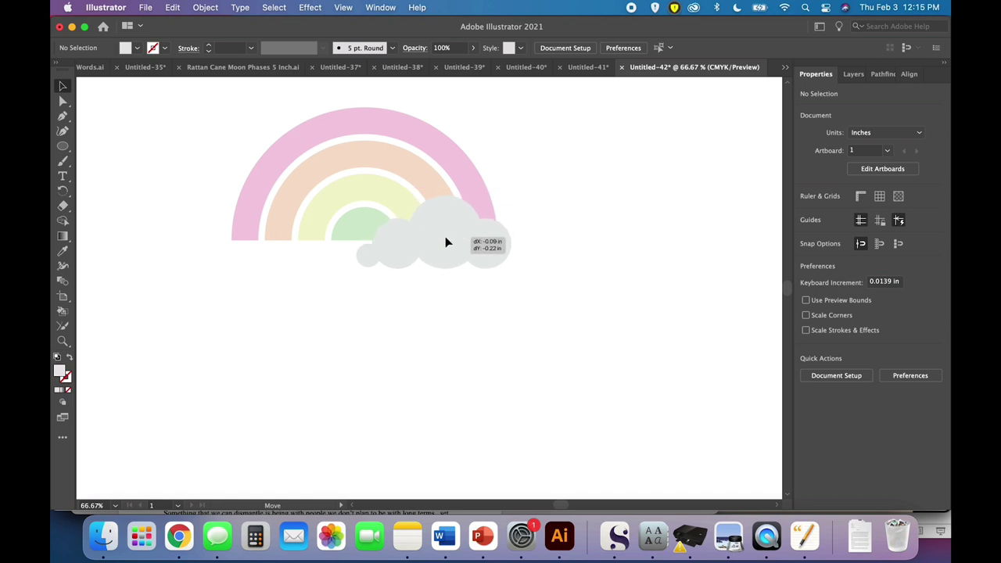
{"action": "left_click_drag", "start_coordinate": [445, 241], "coordinate": [446, 237]}
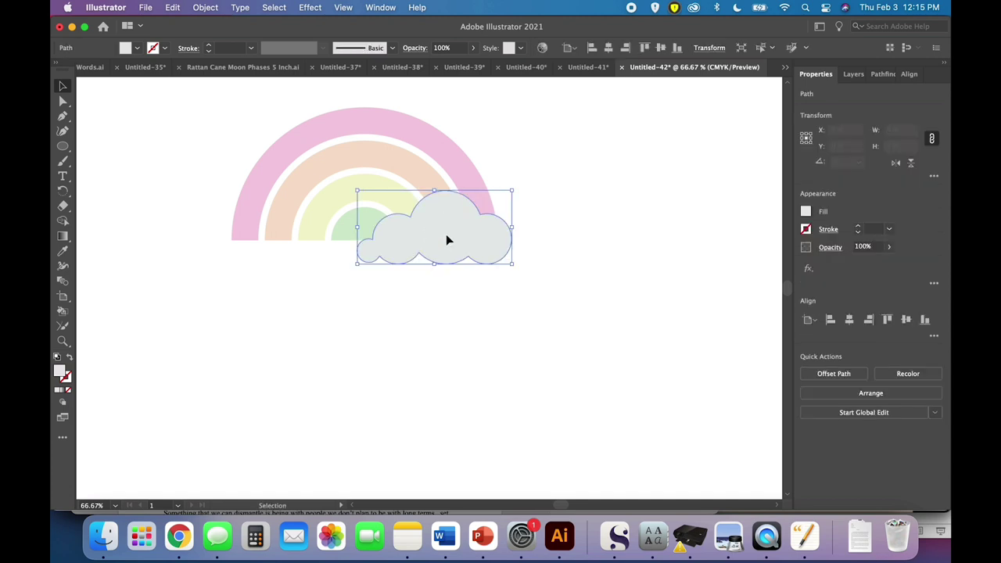
{"action": "left_click", "coordinate": [503, 337]}
- Duplicate the cloud with copy and paste and flip the copy horizontally
{"action": "left_click", "coordinate": [449, 237]}
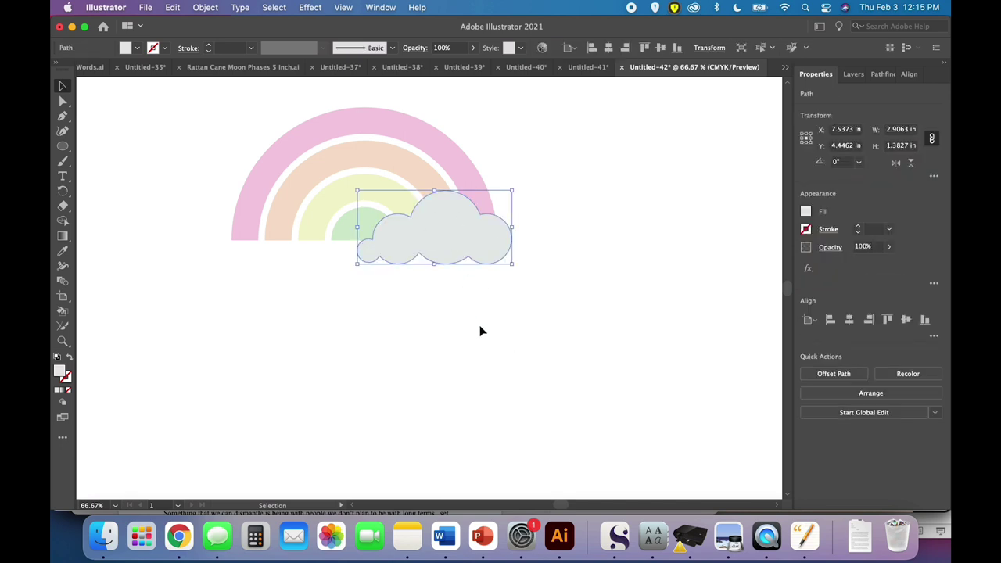
{"action": "key", "text": "super+c"}
{"action": "key", "text": "super+v"}
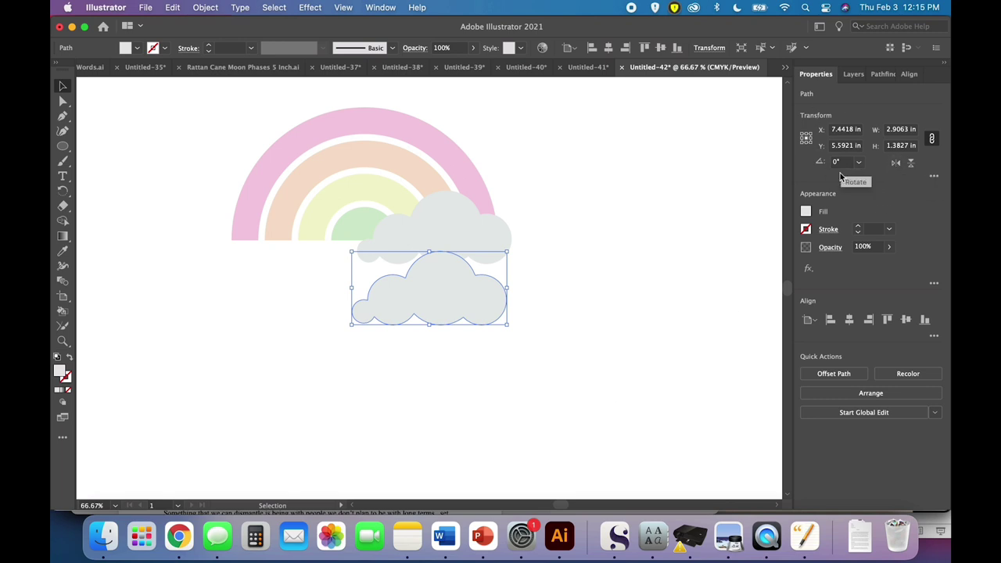
{"action": "left_click", "coordinate": [896, 164]}
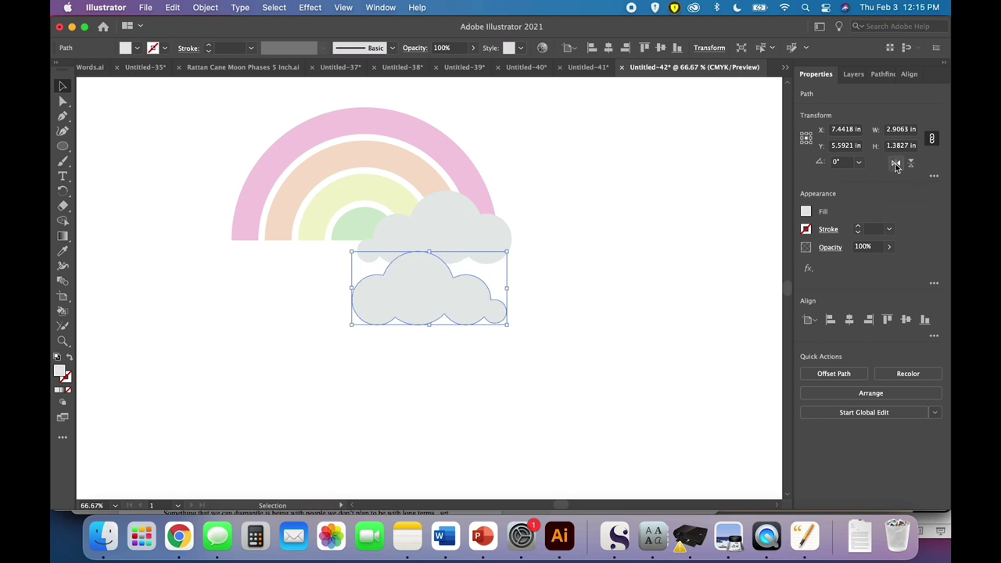
- Place the mirrored cloud under the rainbow's left end and shift the right cloud slightly right
{"action": "left_click_drag", "start_coordinate": [420, 295], "coordinate": [270, 230]}
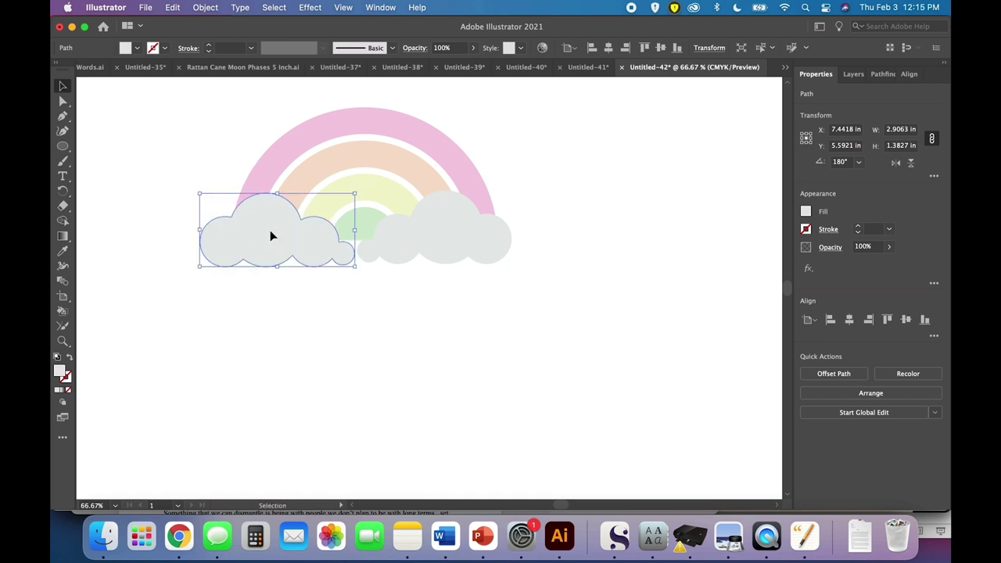
{"action": "left_click", "coordinate": [216, 10]}
{"action": "mouse_move", "coordinate": [226, 32]}
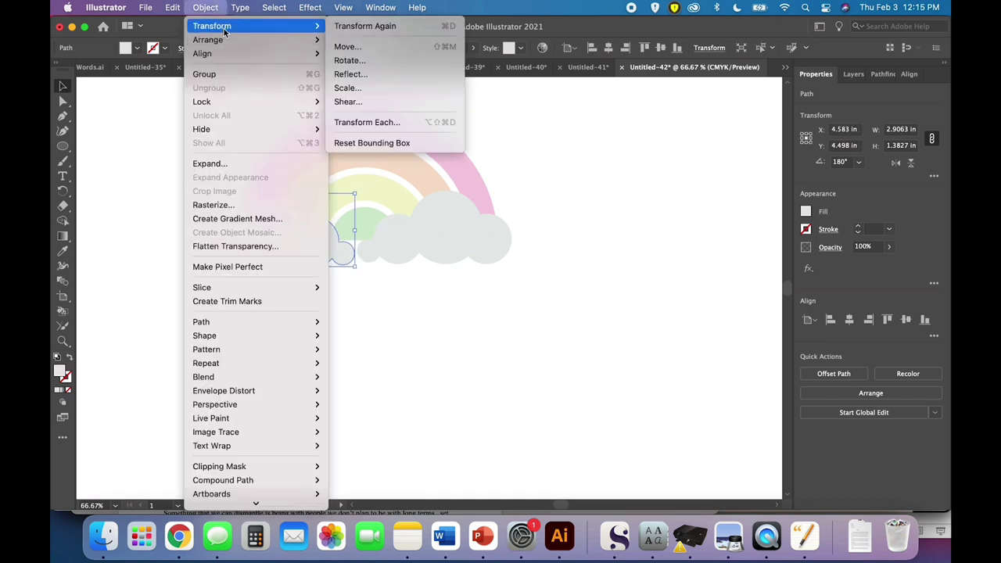
{"action": "left_click", "coordinate": [363, 74]}
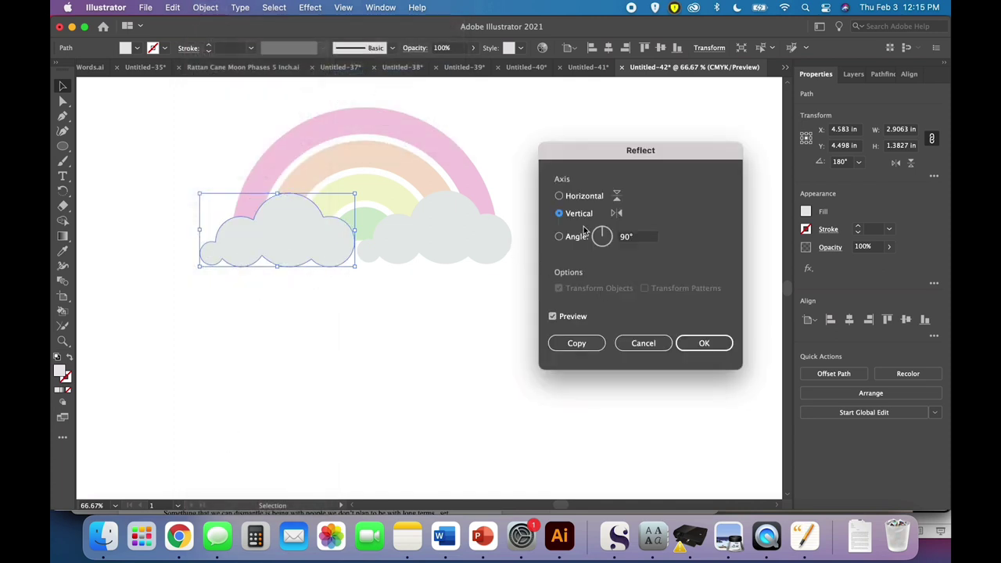
{"action": "left_click", "coordinate": [639, 345]}
{"action": "left_click", "coordinate": [438, 344]}
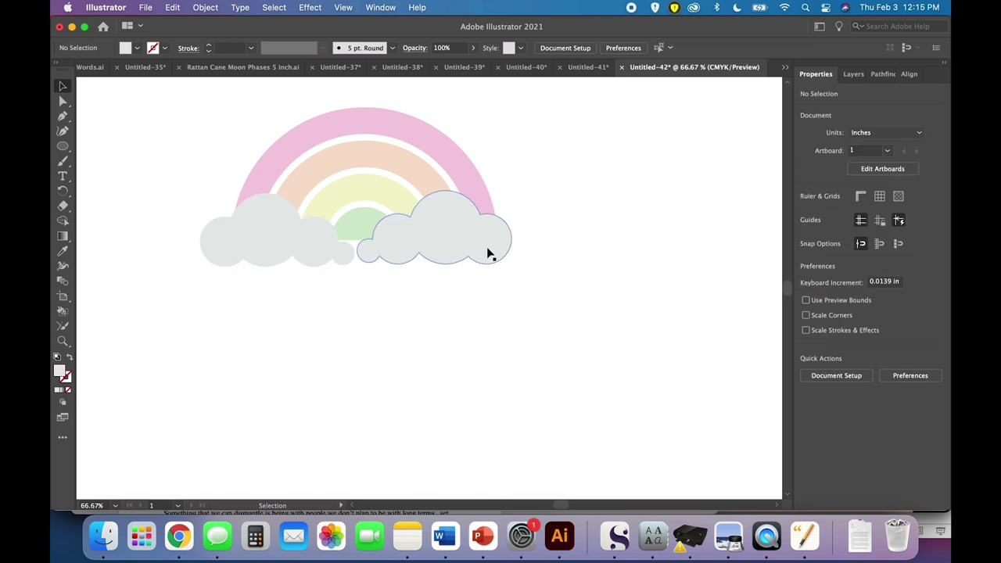
{"action": "left_click_drag", "start_coordinate": [488, 253], "coordinate": [504, 257]}
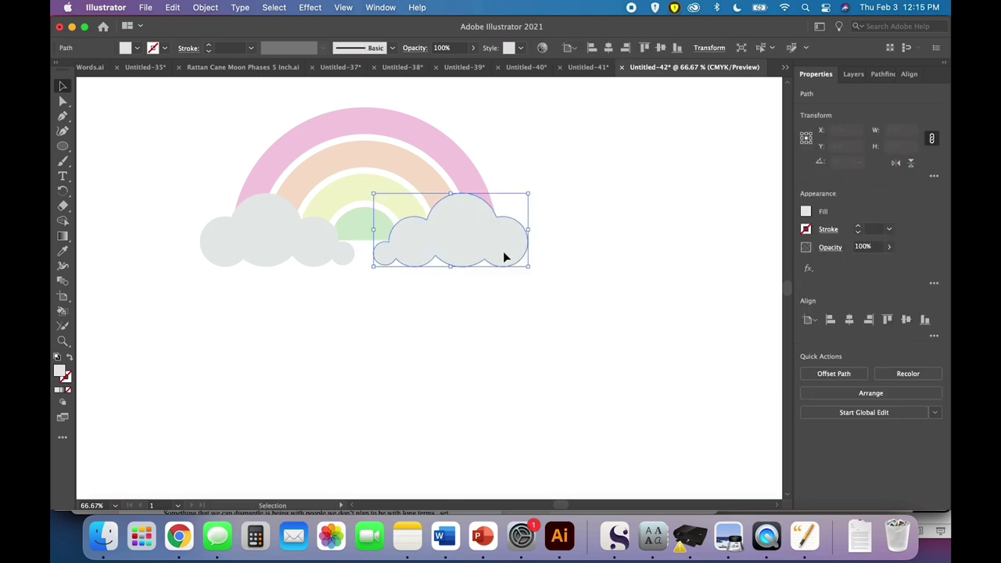
{"action": "left_click", "coordinate": [512, 310]}
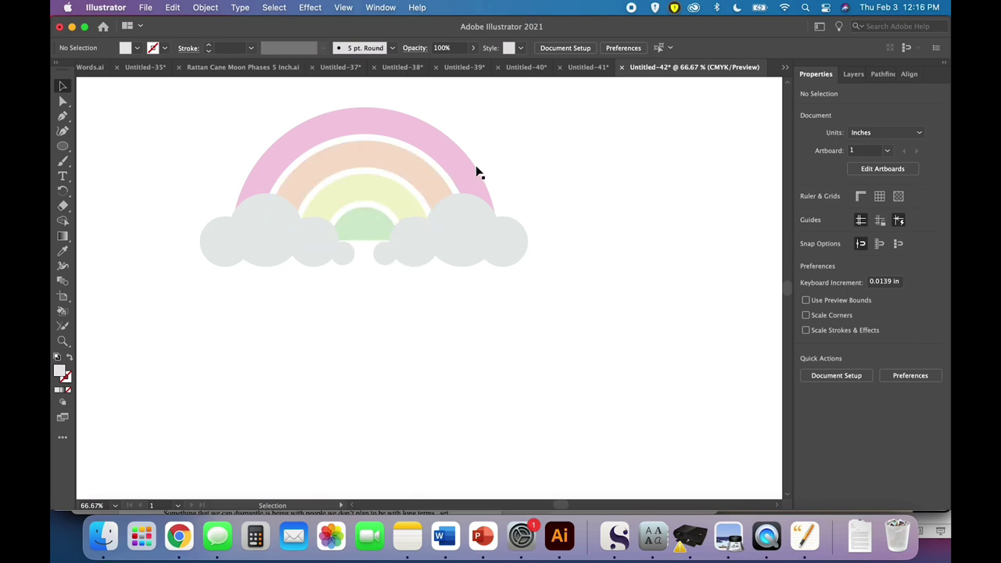
- Zoom in on the green arc, return to 100%, and undo to keep it behind the clouds
{"action": "left_click", "coordinate": [368, 240]}
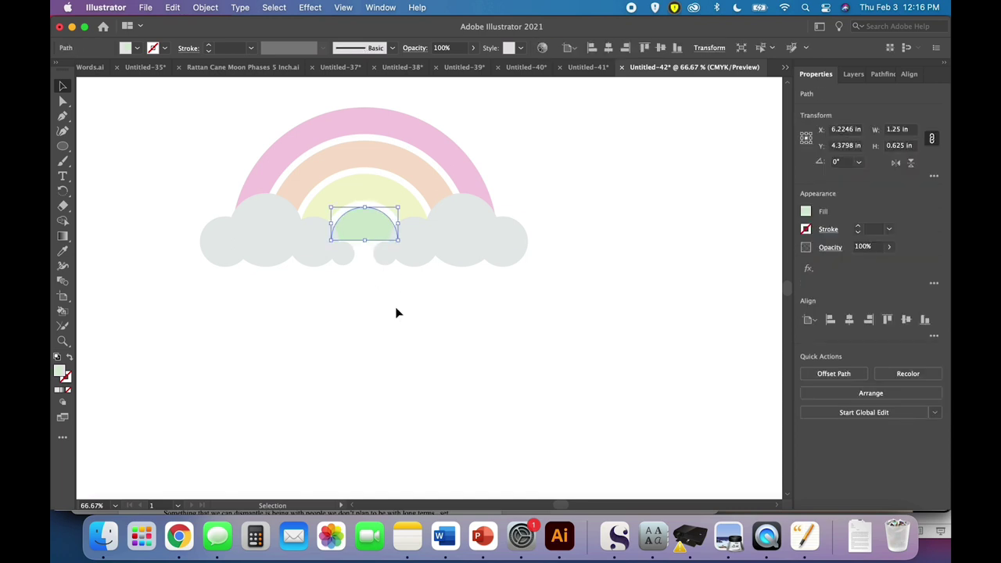
{"action": "key", "text": "super+equal"}
{"action": "key", "text": "super+equal"}
{"action": "key", "text": "super+minus"}
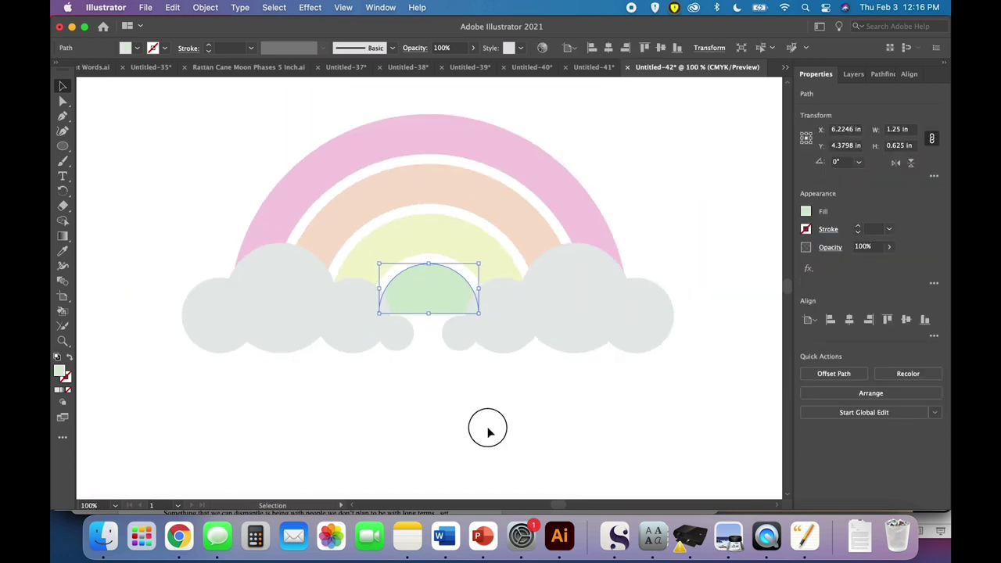
{"action": "left_click", "coordinate": [487, 431]}
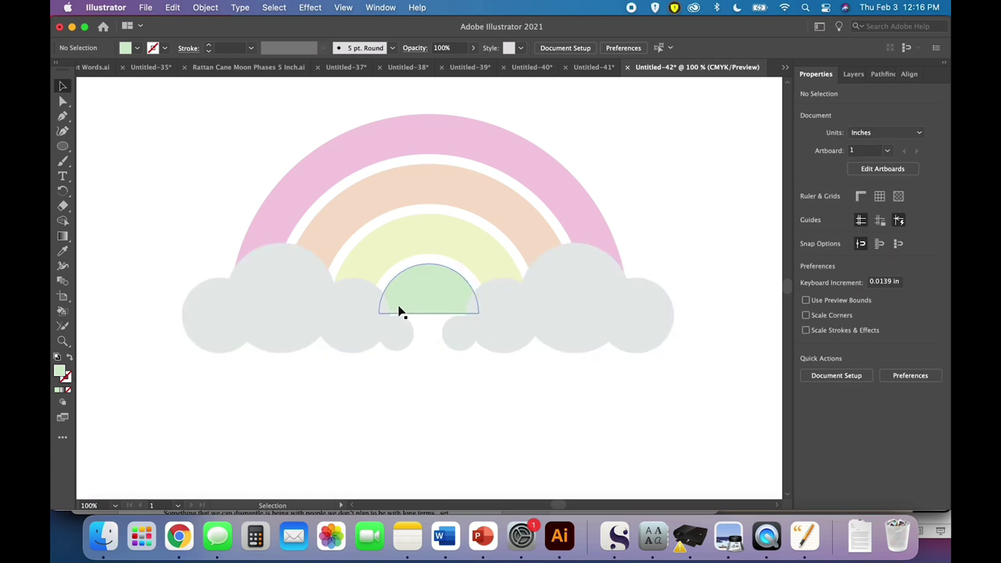
{"action": "key", "text": "super+z"}
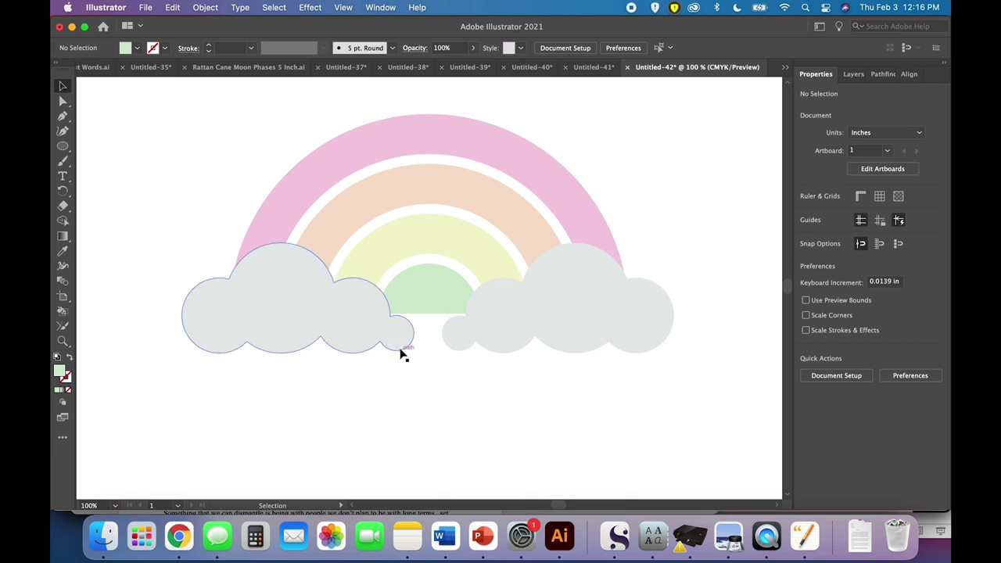
- Nudge both clouds up and align them on their vertical centres
{"action": "left_click", "coordinate": [402, 351]}
{"action": "left_click", "coordinate": [505, 346], "text": "shift"}
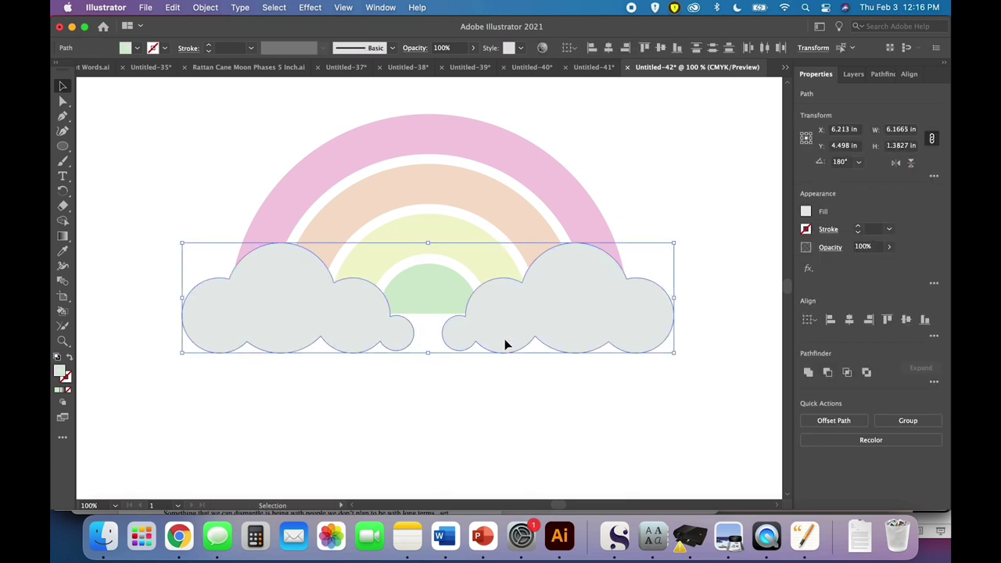
{"action": "key", "text": "Up"}
{"action": "key", "text": "Up"}
{"action": "key", "text": "Up"}
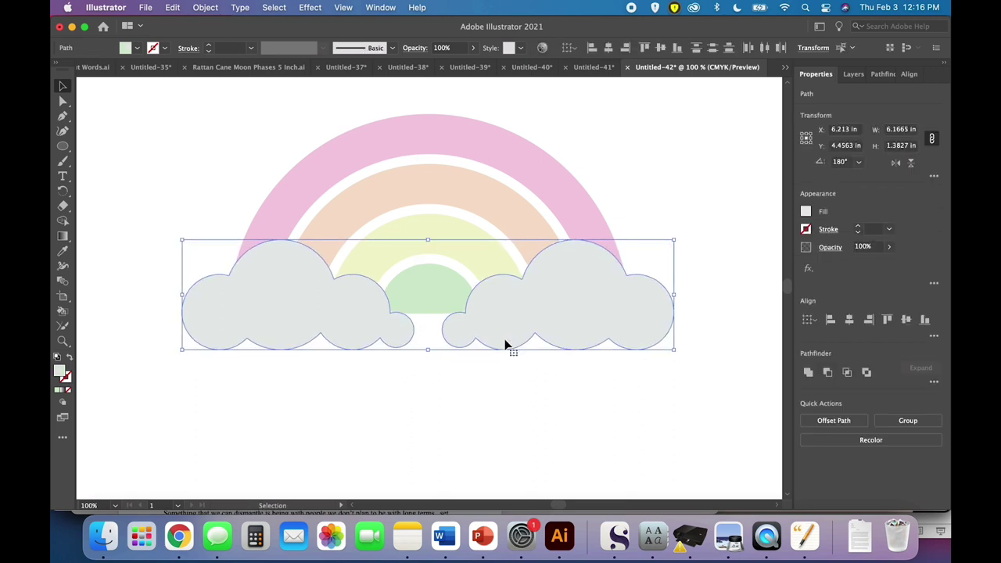
{"action": "left_click", "coordinate": [512, 395]}
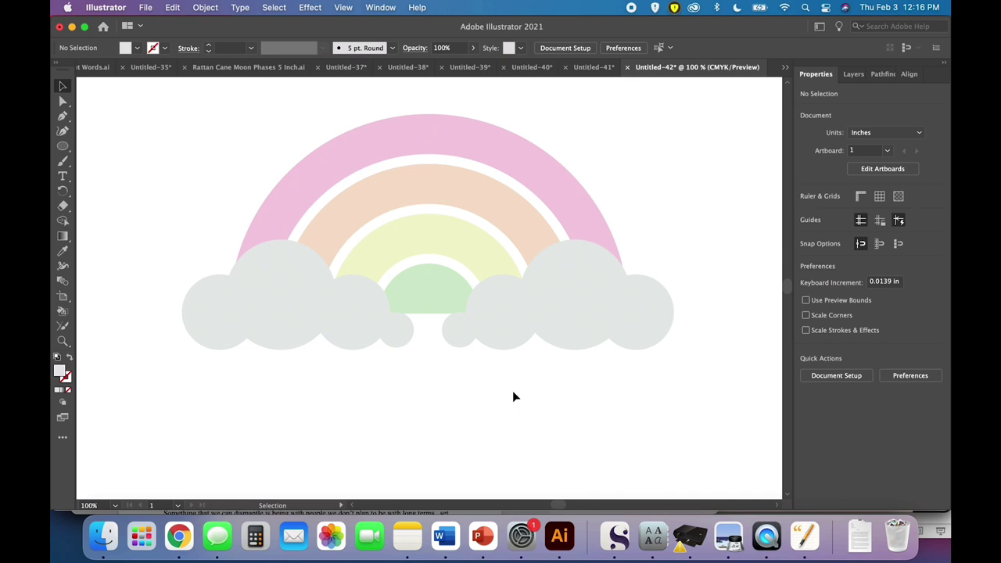
{"action": "left_click", "coordinate": [529, 304]}
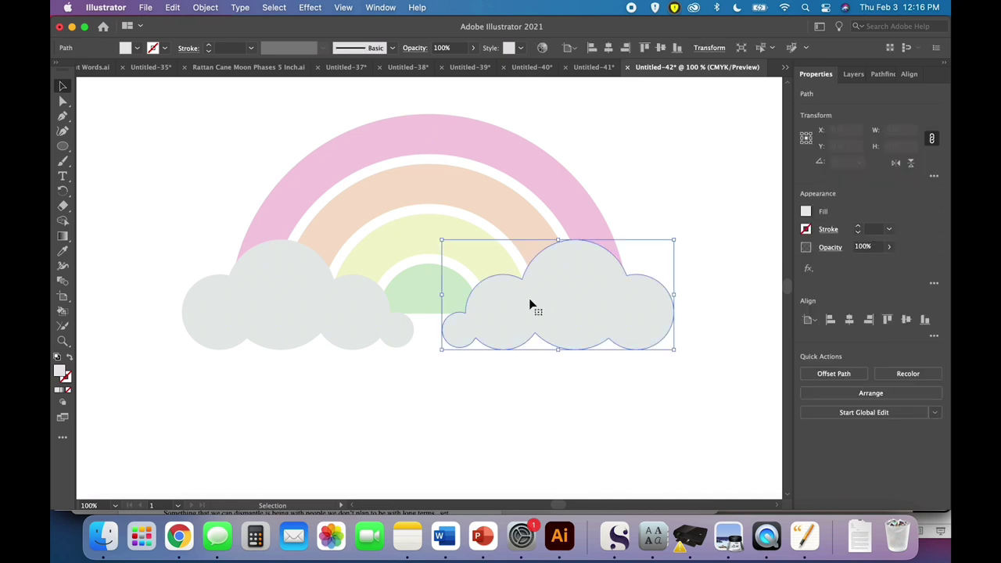
{"action": "left_click", "coordinate": [334, 325], "text": "shift"}
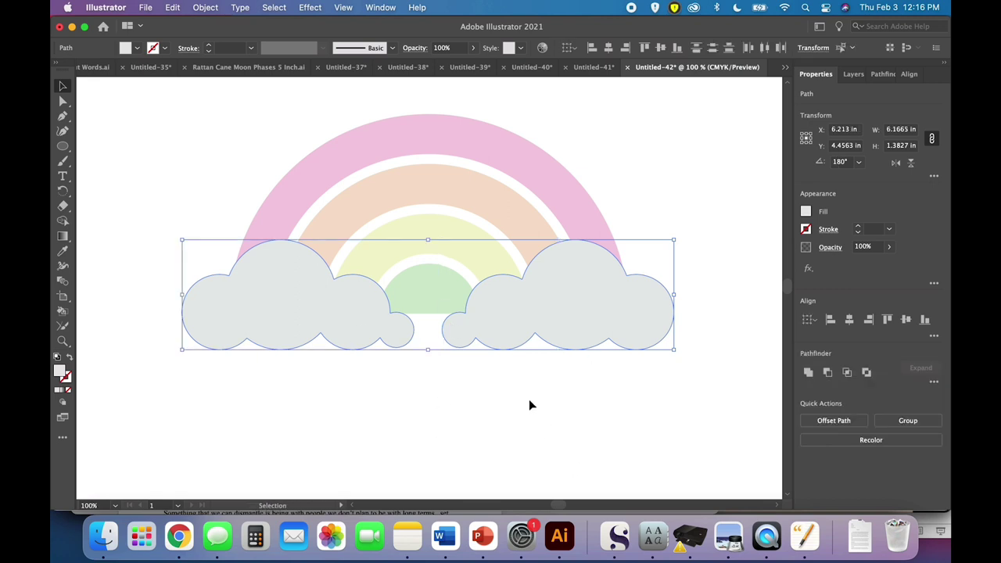
{"action": "left_click", "coordinate": [907, 320]}
{"action": "left_click", "coordinate": [638, 372]}
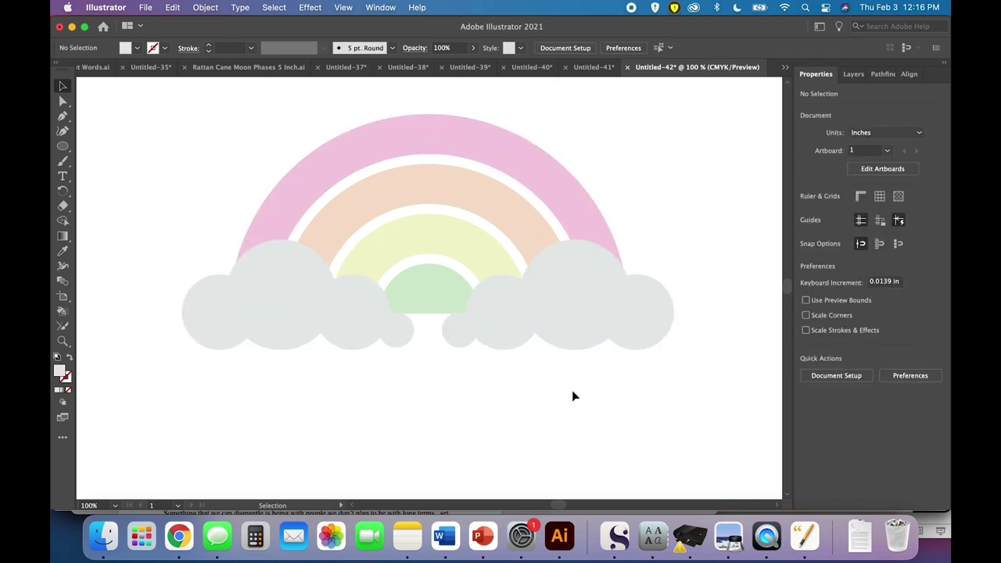
- Select the left and right clouds and group them with Object > Group
{"action": "left_click", "coordinate": [558, 322]}
{"action": "left_click", "coordinate": [301, 332], "text": "shift"}
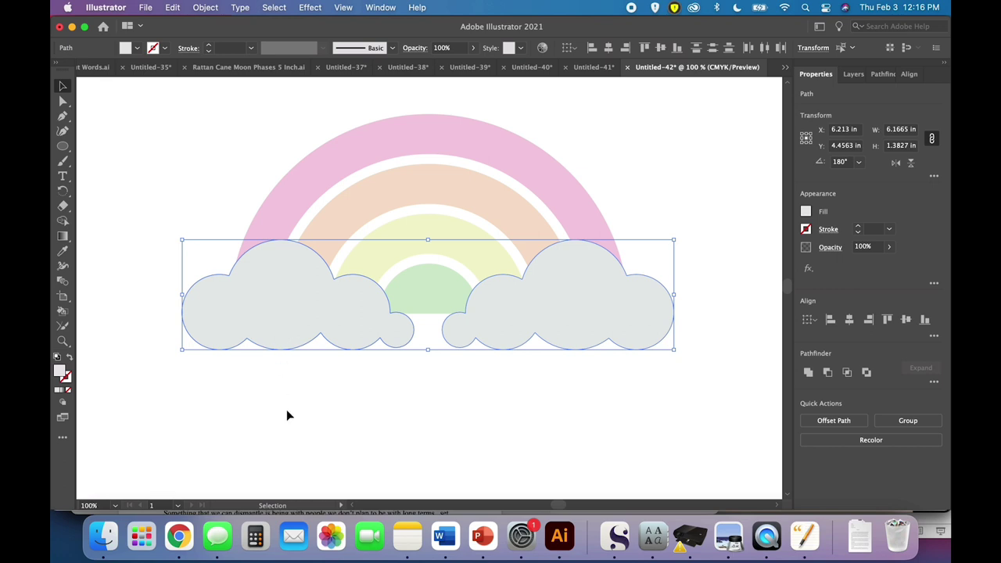
{"action": "left_click", "coordinate": [205, 7]}
{"action": "left_click", "coordinate": [223, 73]}
{"action": "left_click", "coordinate": [557, 406]}
{"action": "left_click", "coordinate": [514, 309]}
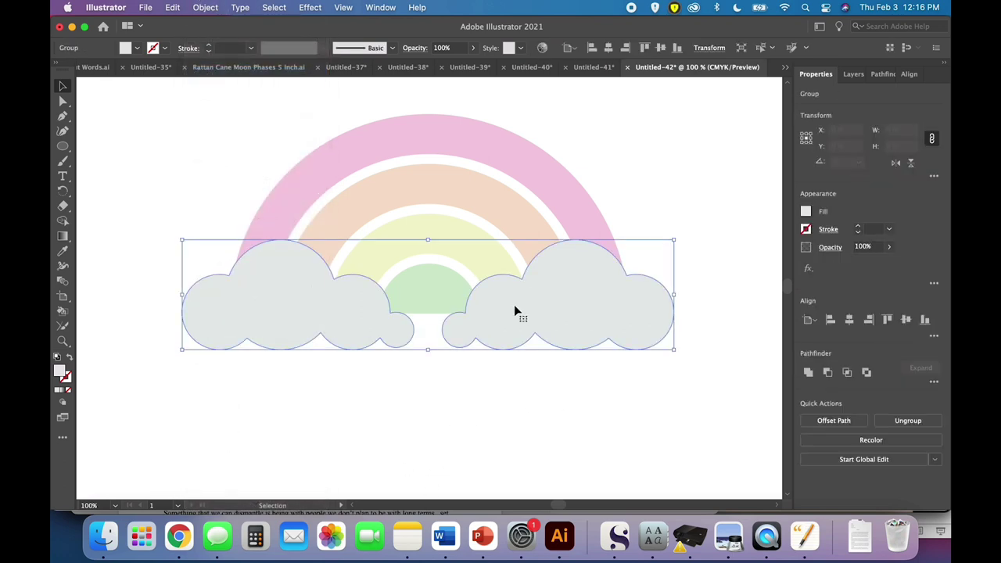
{"action": "left_click", "coordinate": [517, 459]}
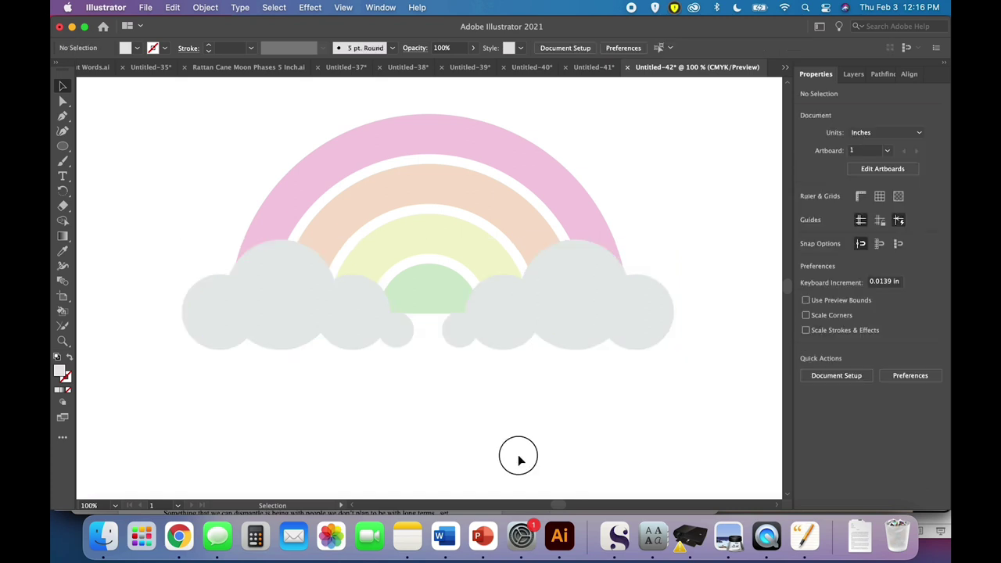
- Select all the rainbow and cloud artwork and apply Horizontal Align Center
{"action": "left_click_drag", "start_coordinate": [519, 459], "coordinate": [245, 188]}
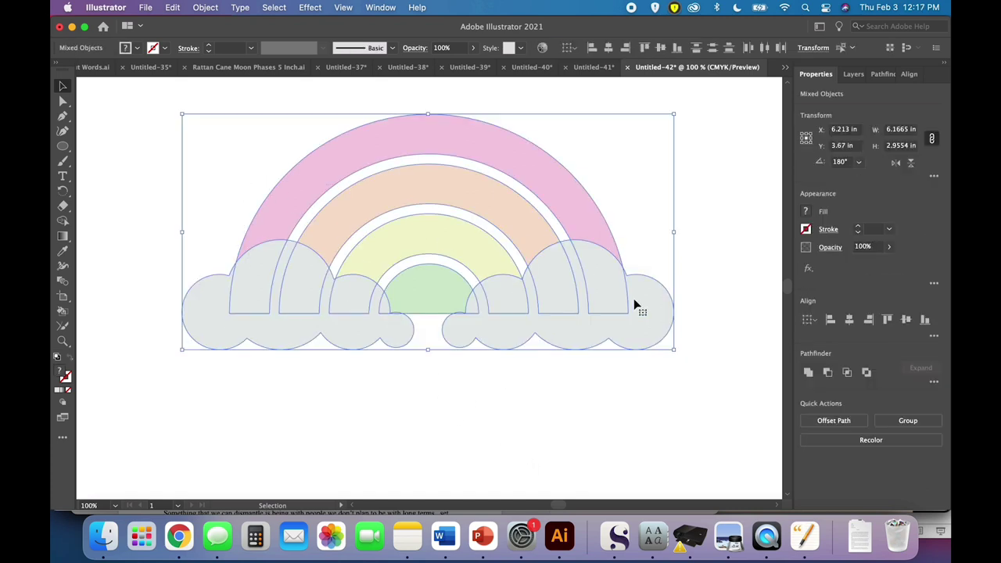
{"action": "left_click", "coordinate": [690, 377]}
{"action": "key", "text": "a"}
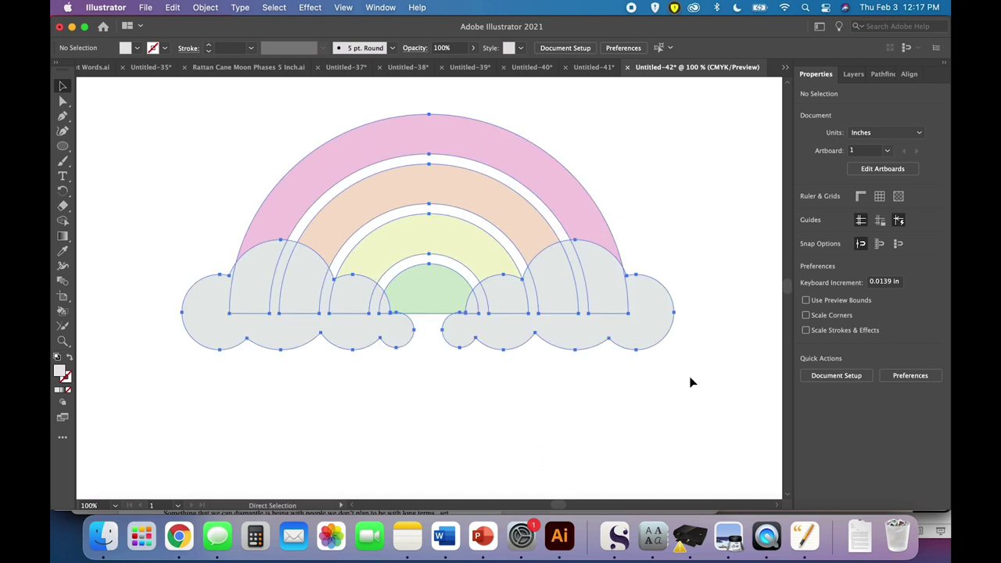
{"action": "key", "text": "v"}
{"action": "key", "text": "super+a"}
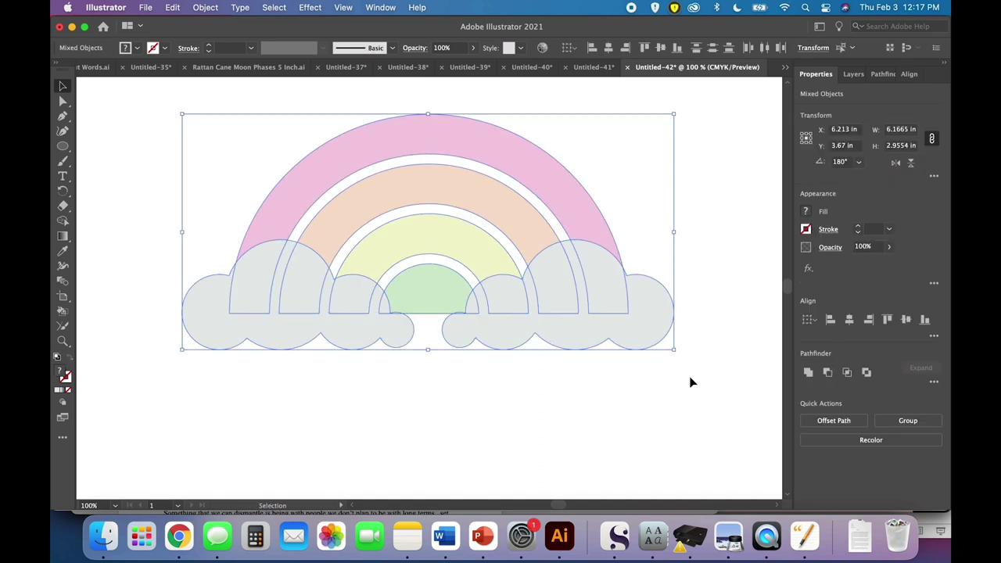
{"action": "left_click", "coordinate": [850, 322]}
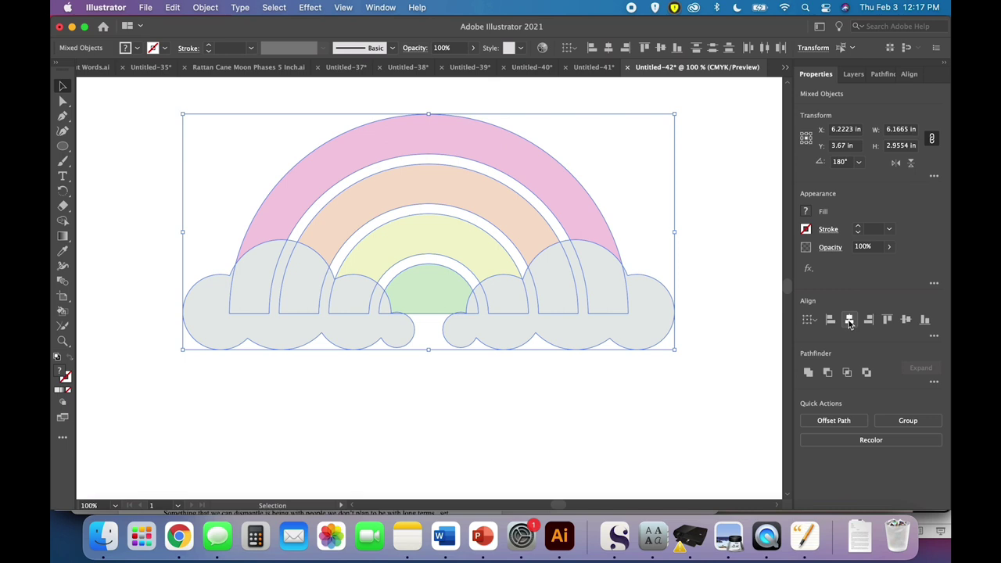
{"action": "left_click", "coordinate": [613, 392]}
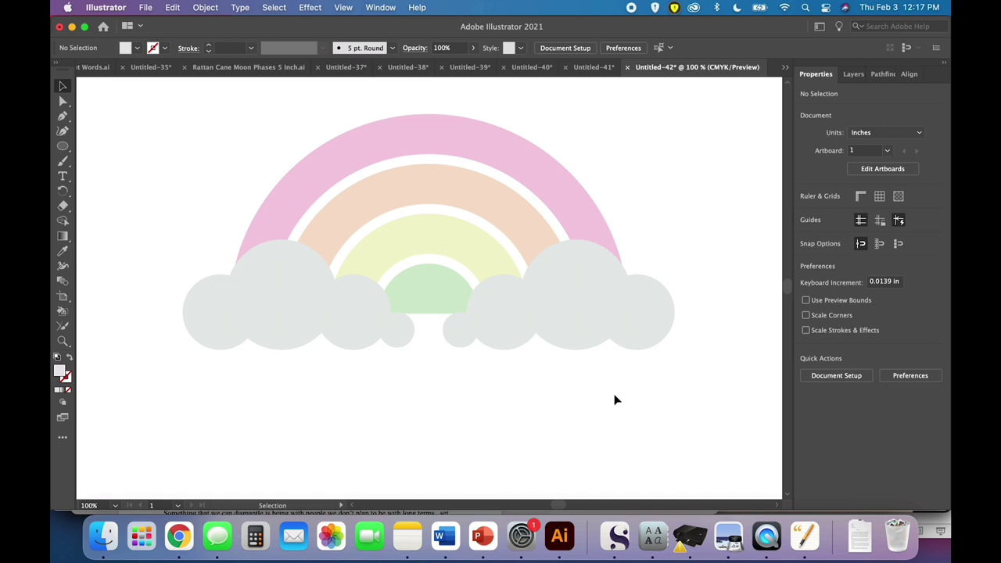
- Copy the cloud group to the clipboard for later reuse
{"action": "scroll", "coordinate": [614, 399], "scroll_direction": "left", "scroll_amount": 2}
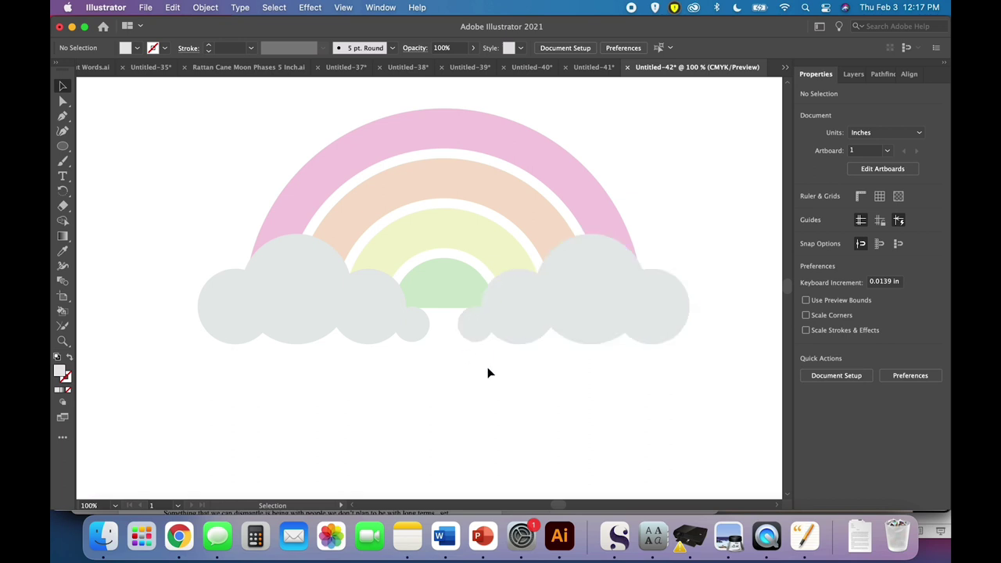
{"action": "scroll", "coordinate": [488, 369], "scroll_direction": "left", "scroll_amount": 2}
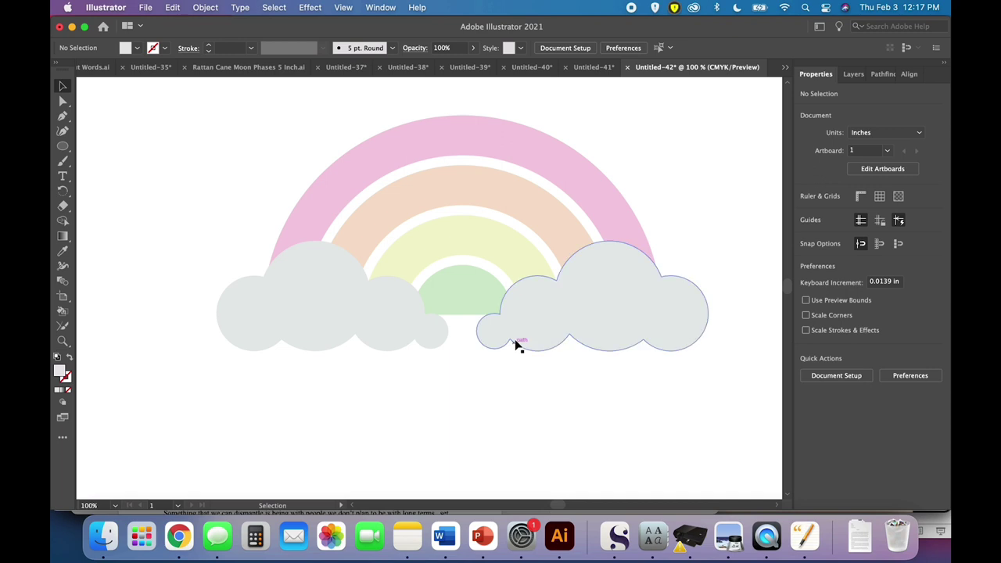
{"action": "left_click", "coordinate": [515, 345]}
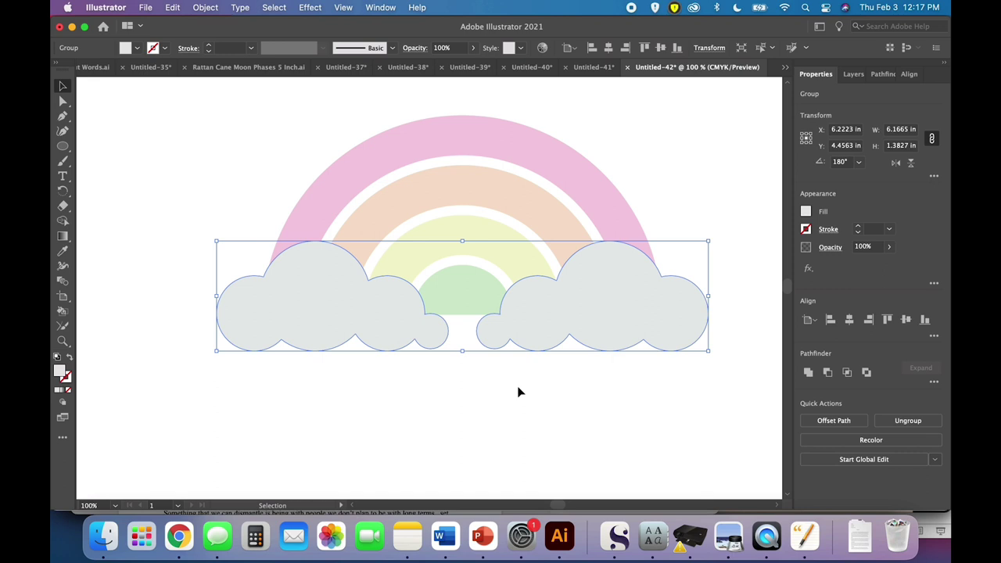
{"action": "left_click", "coordinate": [808, 373]}
{"action": "left_click", "coordinate": [671, 402]}
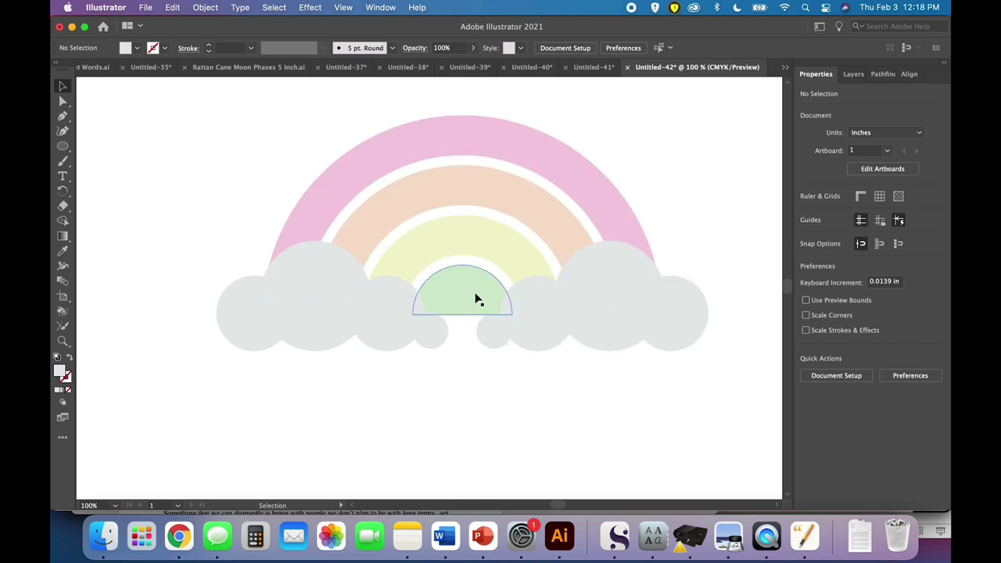
{"action": "left_click", "coordinate": [591, 317]}
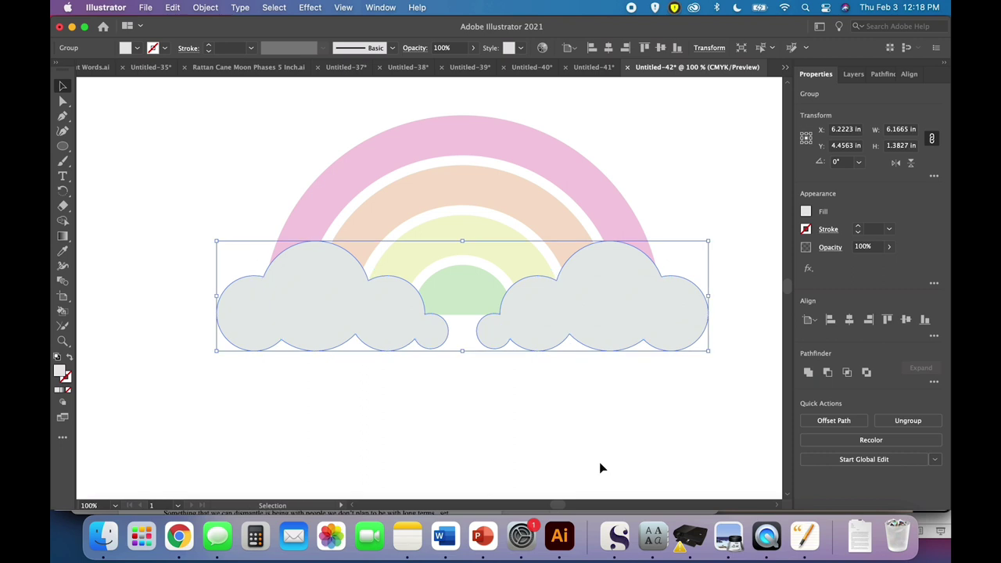
{"action": "left_click", "coordinate": [170, 7]}
{"action": "left_click", "coordinate": [171, 7]}
- Deselect the clouds and select the pink outer rainbow arc
{"action": "left_click", "coordinate": [640, 408]}
{"action": "scroll", "coordinate": [641, 407], "scroll_direction": "right", "scroll_amount": 3}
{"action": "scroll", "coordinate": [641, 408], "scroll_direction": "up", "scroll_amount": 1}
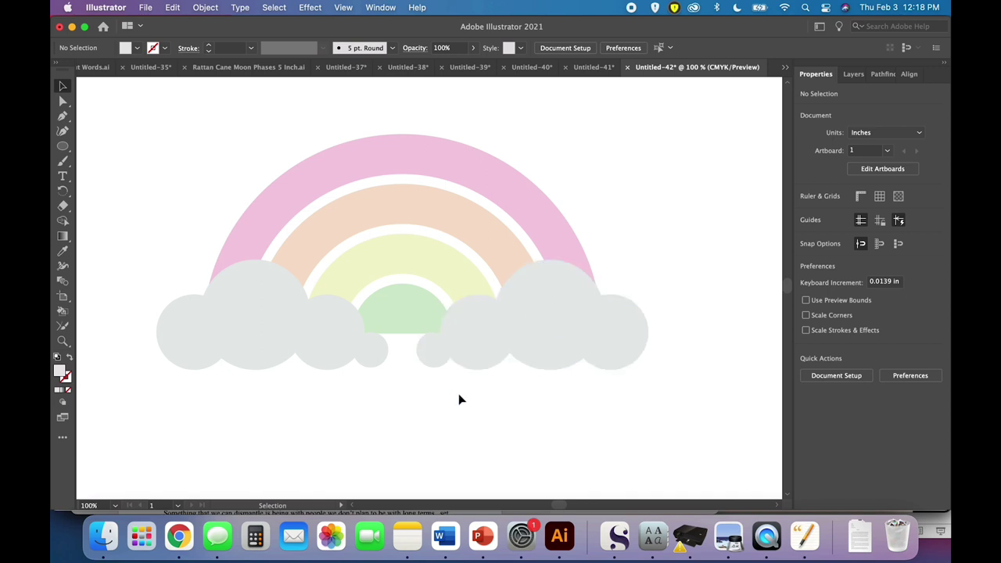
{"action": "left_click", "coordinate": [547, 202]}
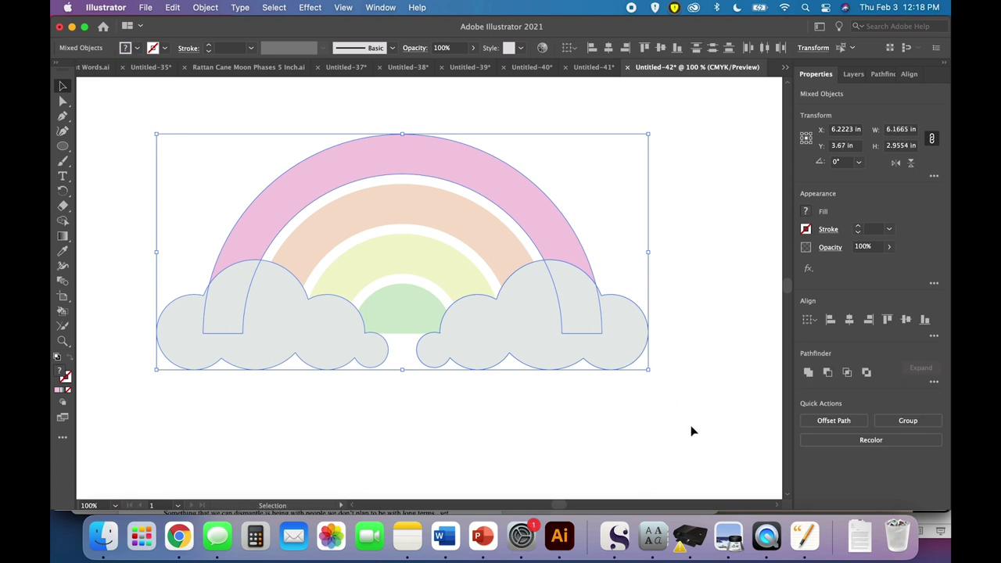
- Cut the clouds out of the pink arc with Minus Front, then paste the clouds back in place
{"action": "left_click", "coordinate": [829, 376]}
{"action": "left_click", "coordinate": [621, 369]}
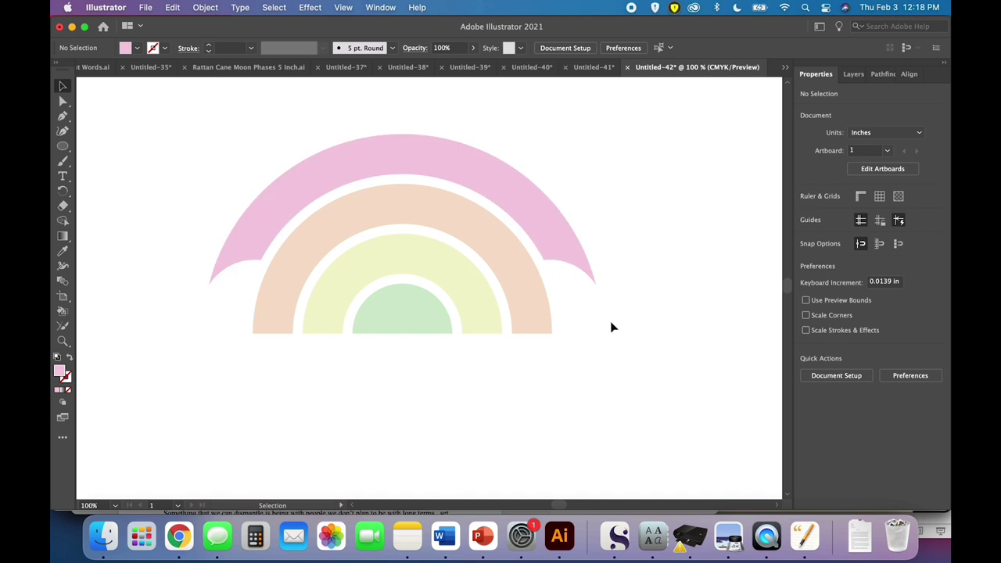
{"action": "left_click", "coordinate": [171, 7]}
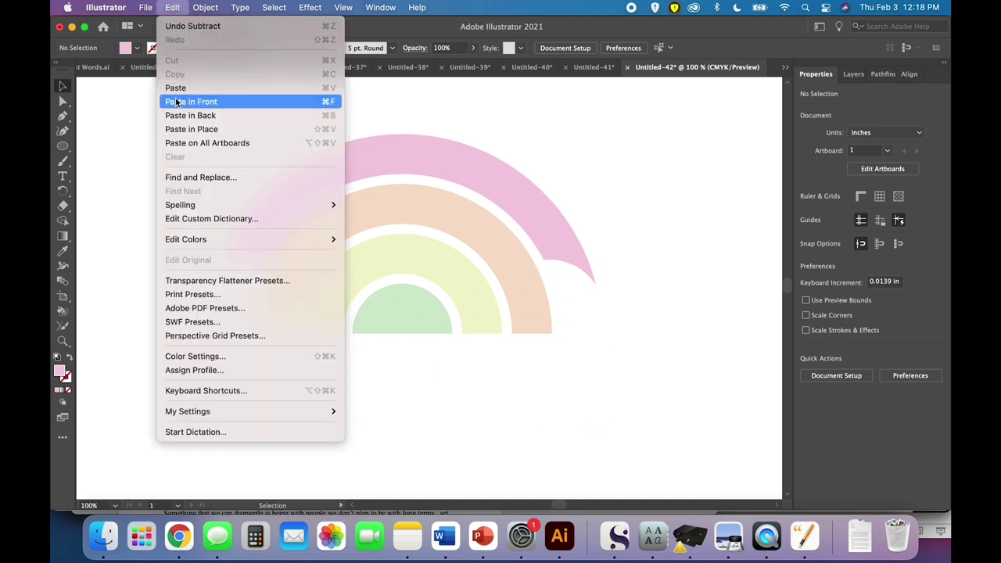
{"action": "left_click", "coordinate": [191, 129]}
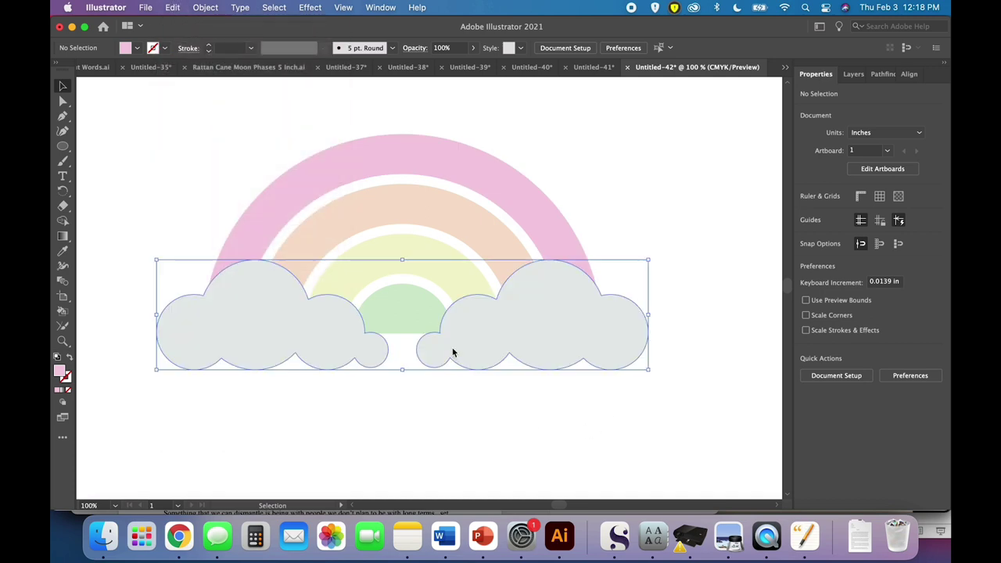
{"action": "left_click", "coordinate": [561, 415]}
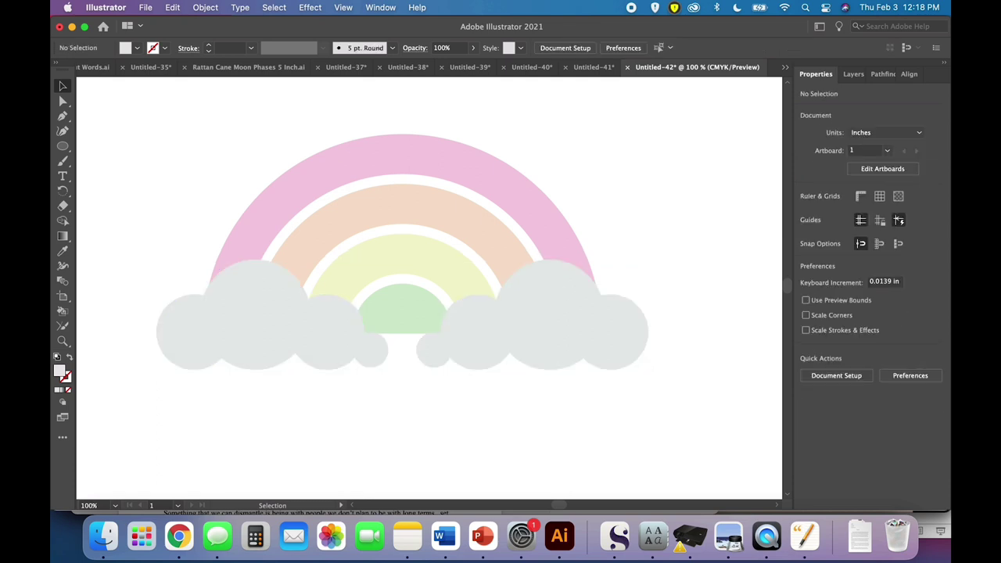
- Cut the clouds out of the peach arc with Minus Front and paste them back in place
{"action": "left_click", "coordinate": [496, 253]}
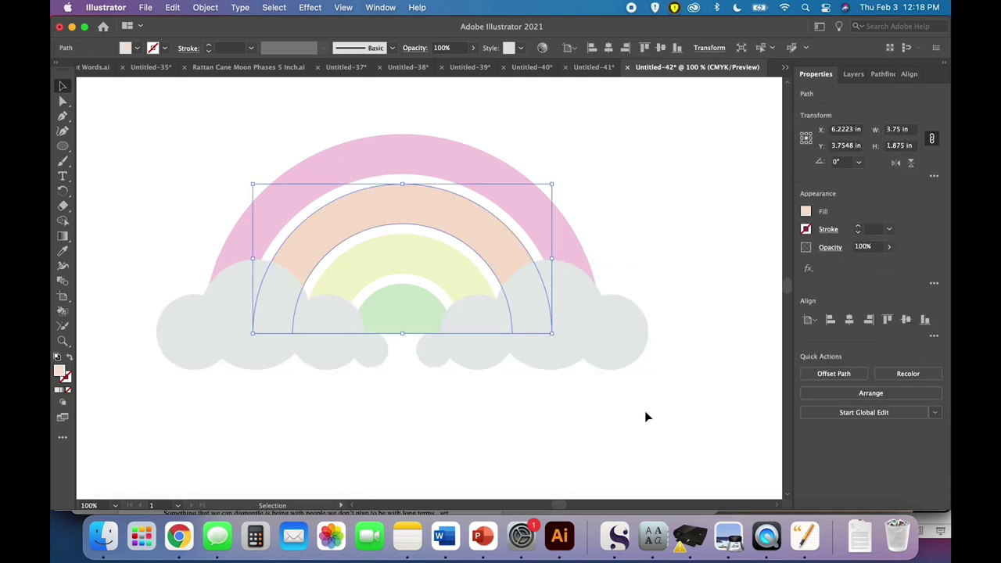
{"action": "left_click", "coordinate": [628, 344], "text": "shift"}
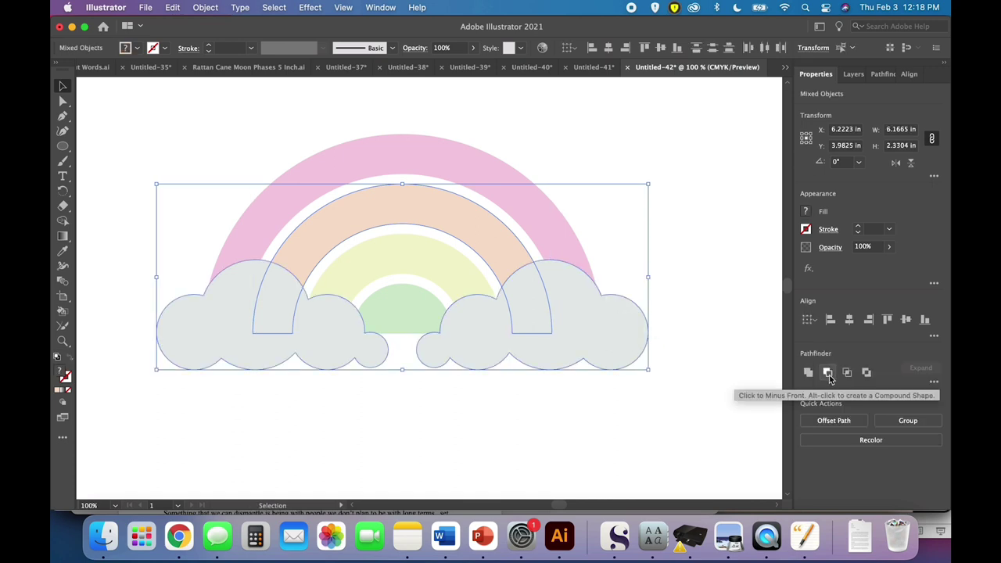
{"action": "left_click", "coordinate": [828, 373]}
{"action": "left_click", "coordinate": [682, 370]}
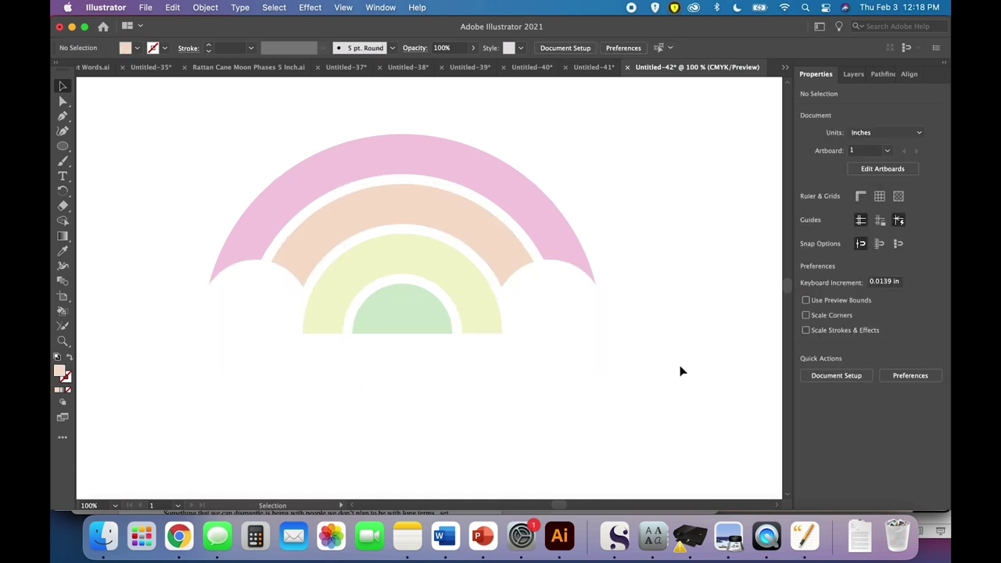
{"action": "left_click", "coordinate": [173, 7]}
{"action": "left_click", "coordinate": [198, 129]}
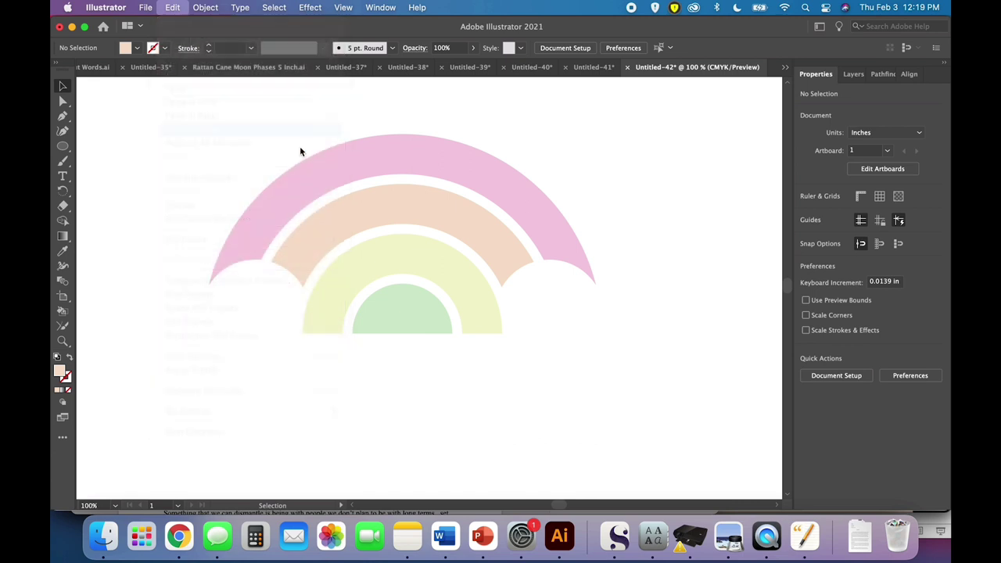
- Cut the clouds out of the yellow arc with Minus Front and paste them in front
{"action": "left_click", "coordinate": [759, 430]}
{"action": "left_click", "coordinate": [464, 276]}
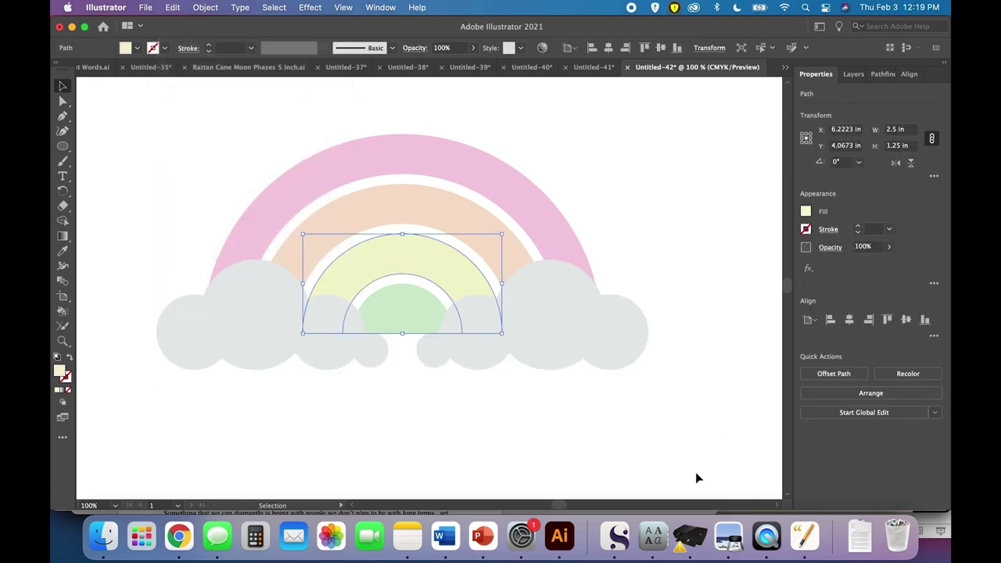
{"action": "left_click", "coordinate": [615, 353], "text": "shift"}
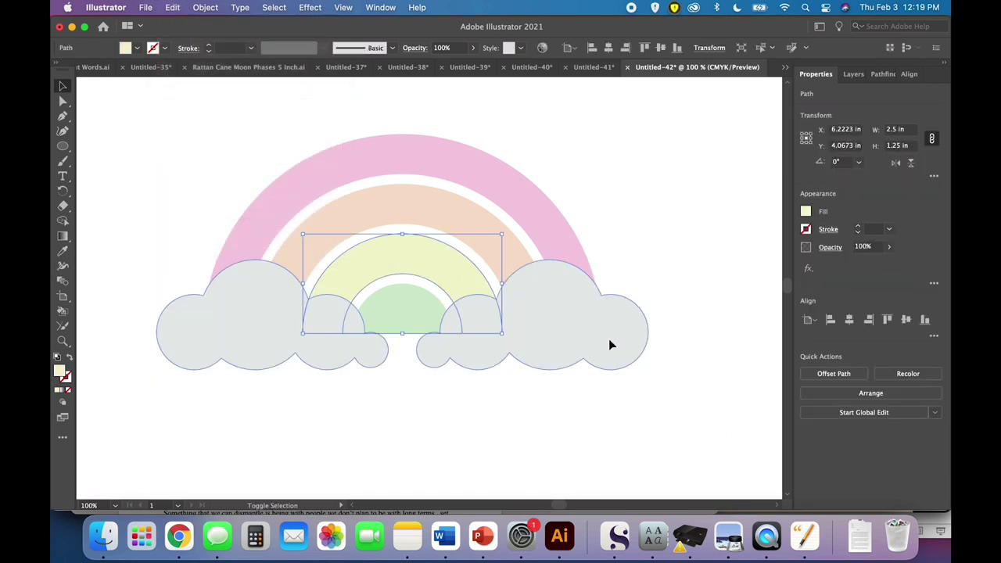
{"action": "left_click", "coordinate": [828, 372]}
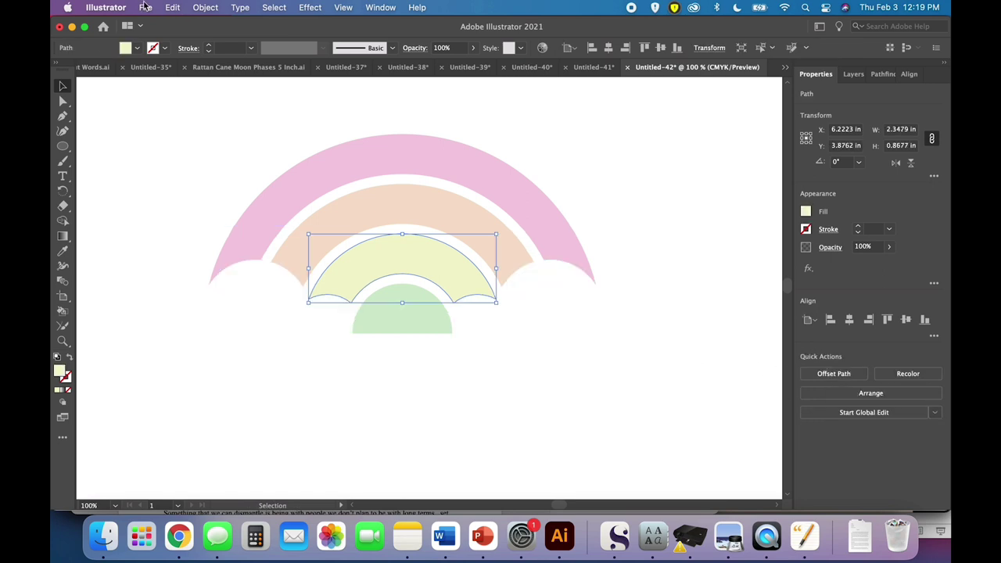
{"action": "left_click", "coordinate": [175, 8]}
{"action": "left_click", "coordinate": [191, 102]}
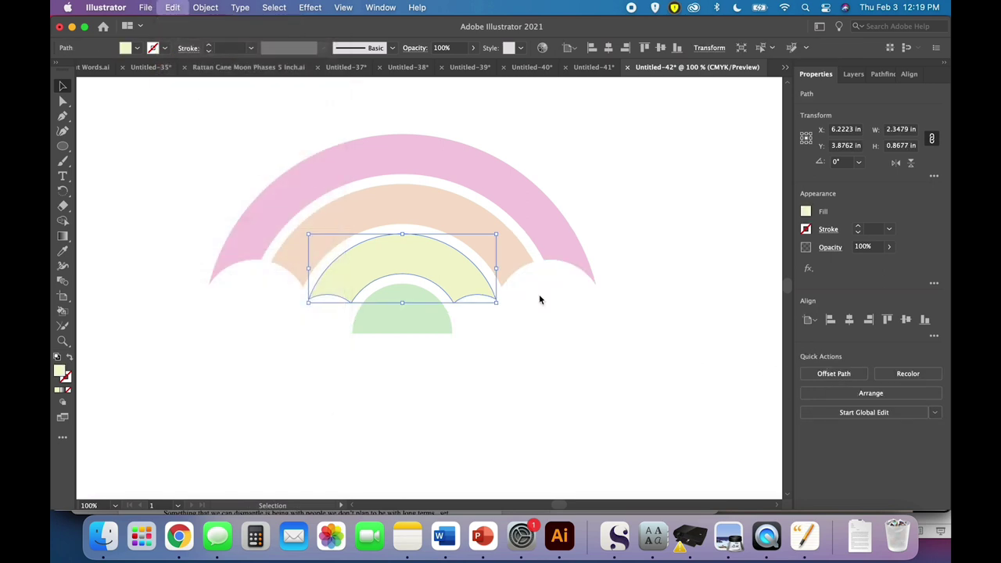
{"action": "left_click", "coordinate": [697, 287]}
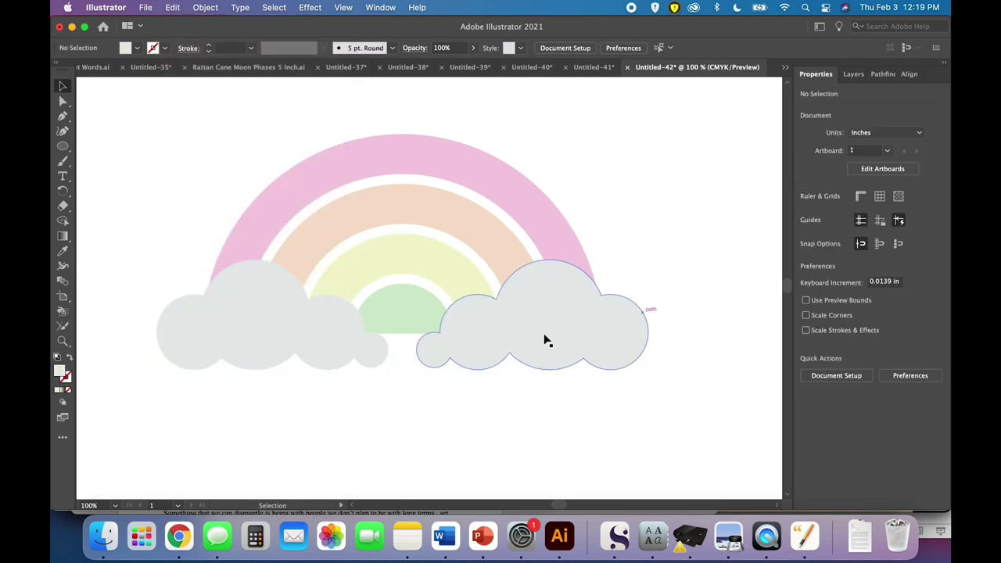
- Cut the clouds out of the green semicircle and paste the clouds back in place
{"action": "left_click", "coordinate": [393, 321]}
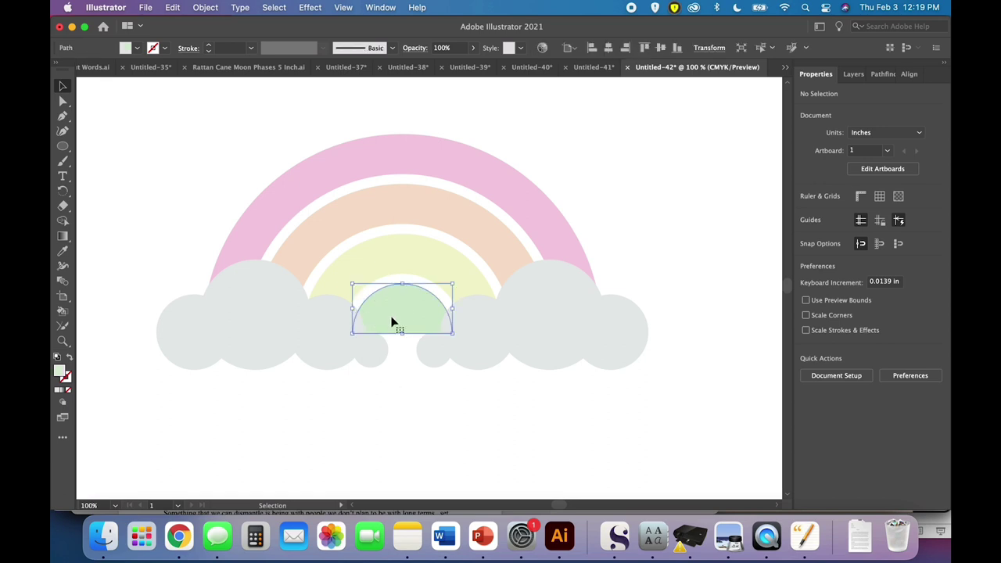
{"action": "left_click", "coordinate": [524, 339], "text": "shift"}
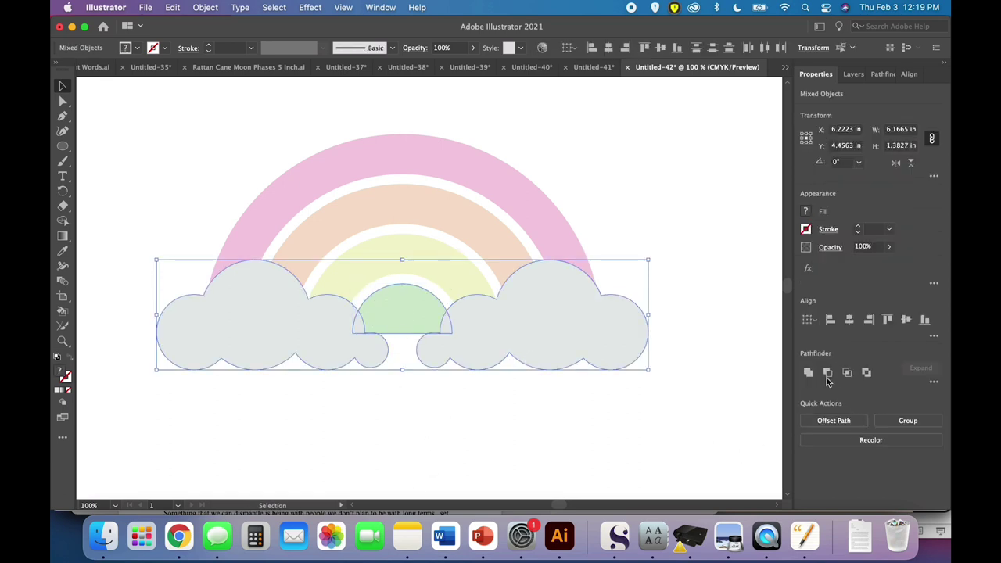
{"action": "left_click", "coordinate": [827, 373]}
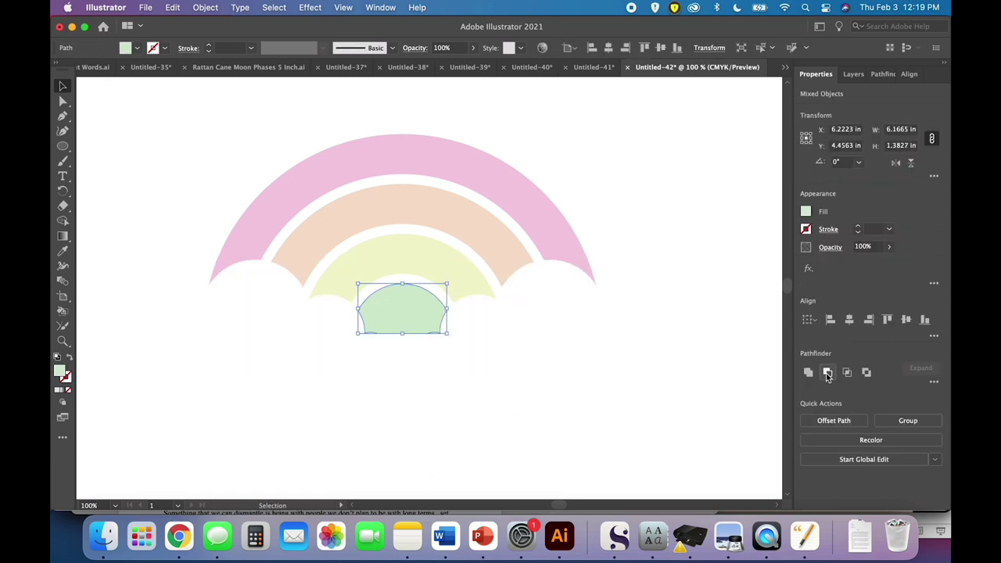
{"action": "left_click", "coordinate": [172, 8]}
{"action": "left_click", "coordinate": [192, 129]}
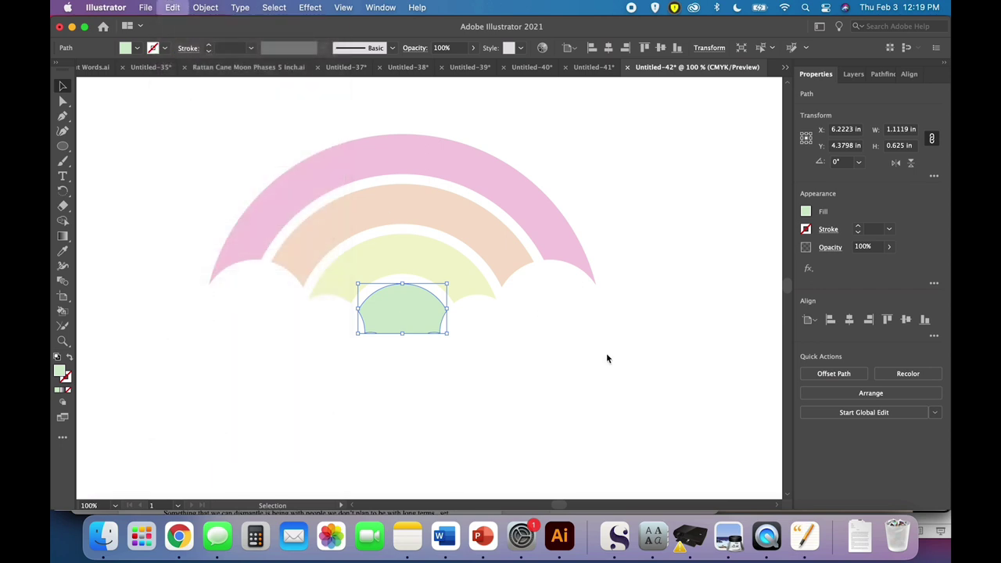
{"action": "left_click", "coordinate": [686, 384]}
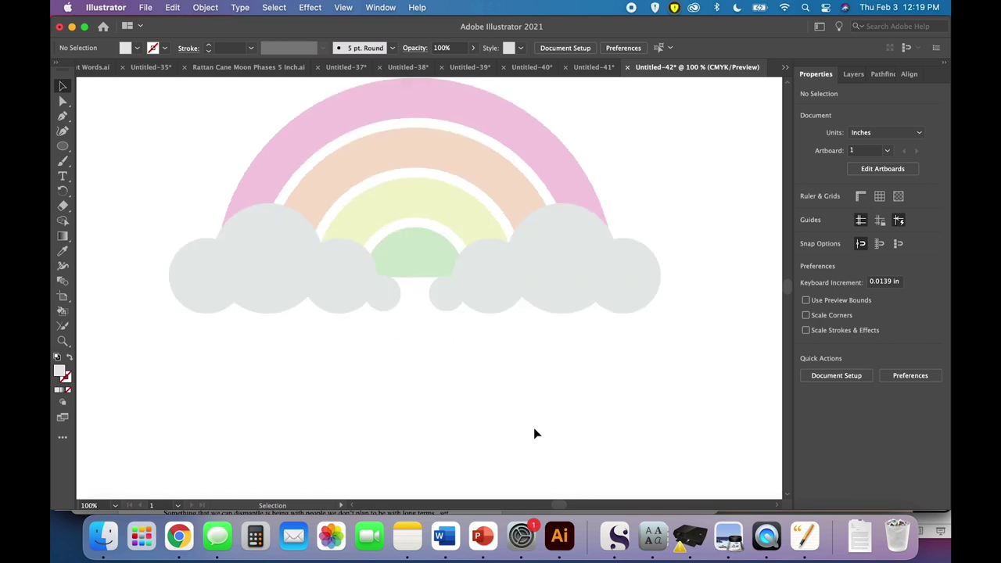
- Zoom out to 50% and marquee-select all rainbow bands and both clouds
{"action": "key", "text": "super+minus"}
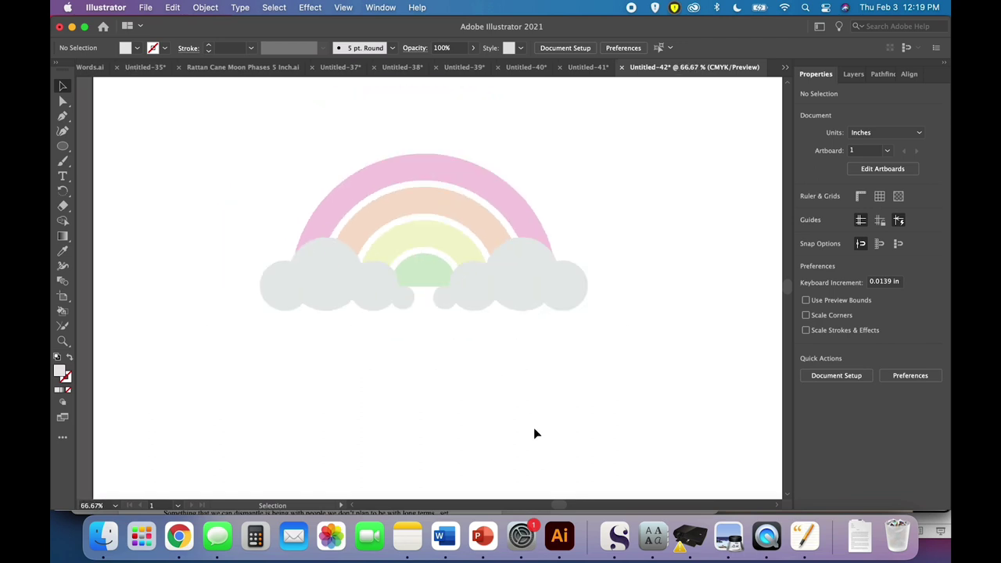
{"action": "key", "text": "super+minus"}
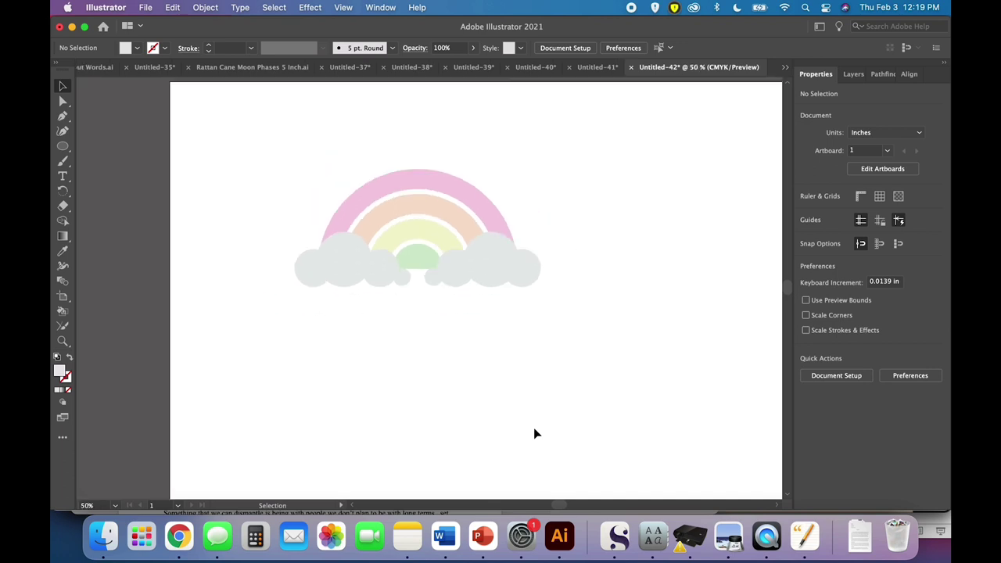
{"action": "scroll", "coordinate": [462, 400], "scroll_direction": "right", "scroll_amount": 5}
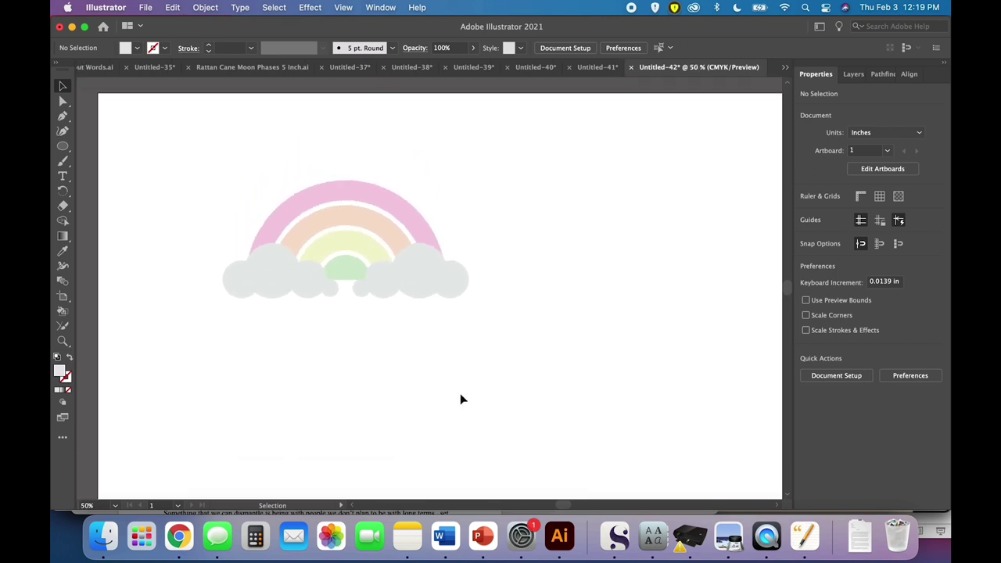
{"action": "scroll", "coordinate": [461, 399], "scroll_direction": "left", "scroll_amount": 2}
{"action": "left_click", "coordinate": [433, 296]}
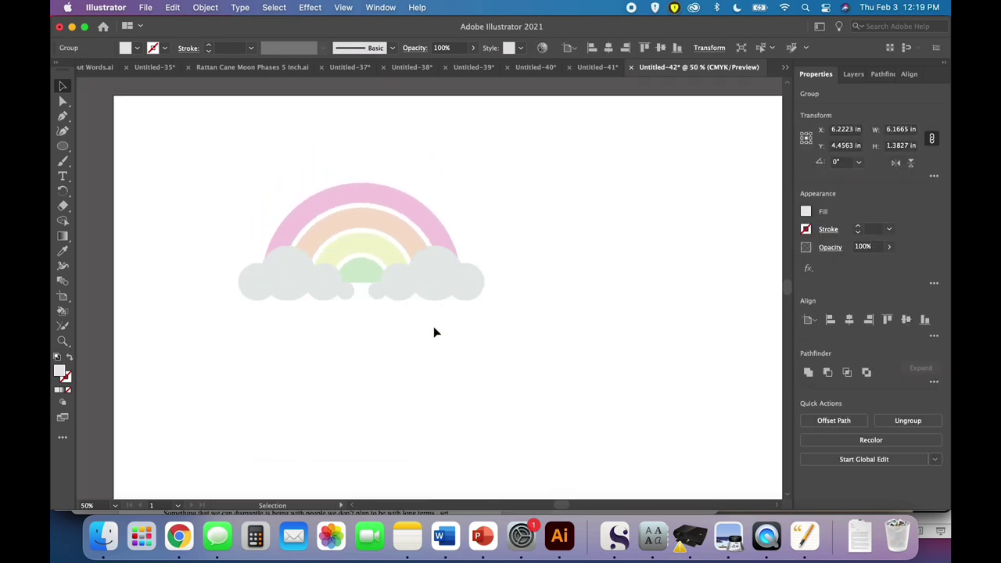
{"action": "left_click", "coordinate": [434, 328]}
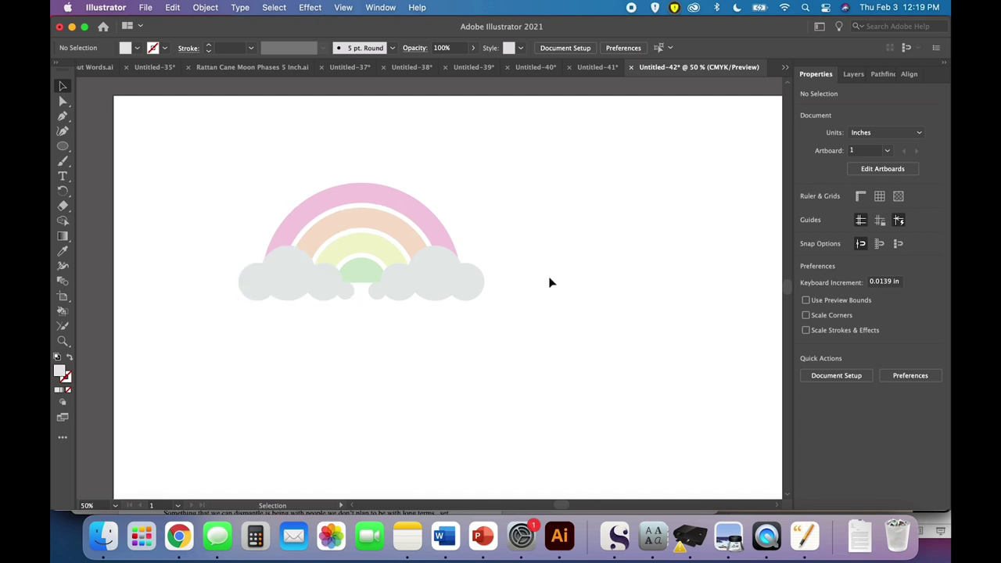
{"action": "scroll", "coordinate": [550, 329], "scroll_direction": "down", "scroll_amount": 2}
{"action": "scroll", "coordinate": [549, 328], "scroll_direction": "right", "scroll_amount": 1}
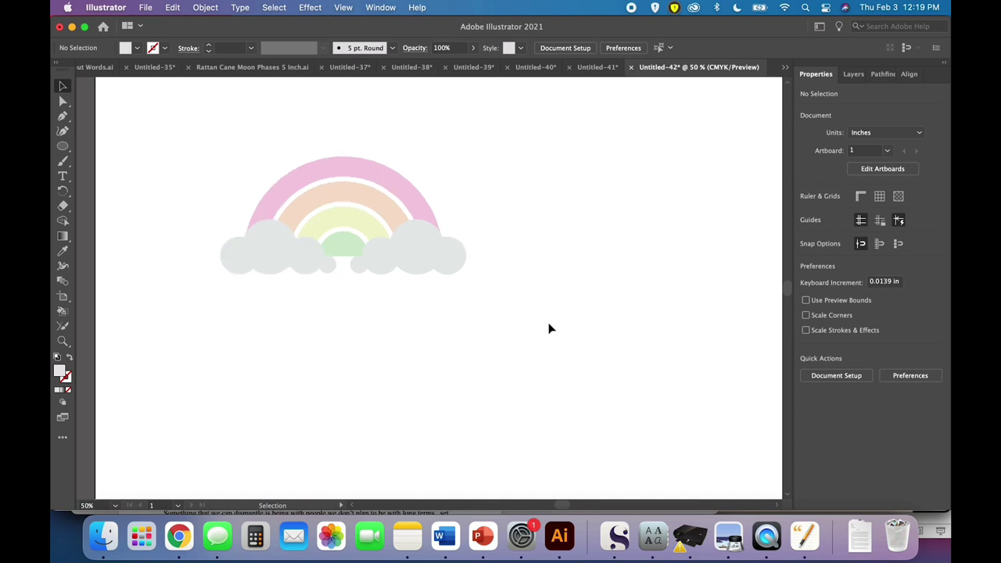
{"action": "left_click_drag", "start_coordinate": [550, 329], "coordinate": [158, 93]}
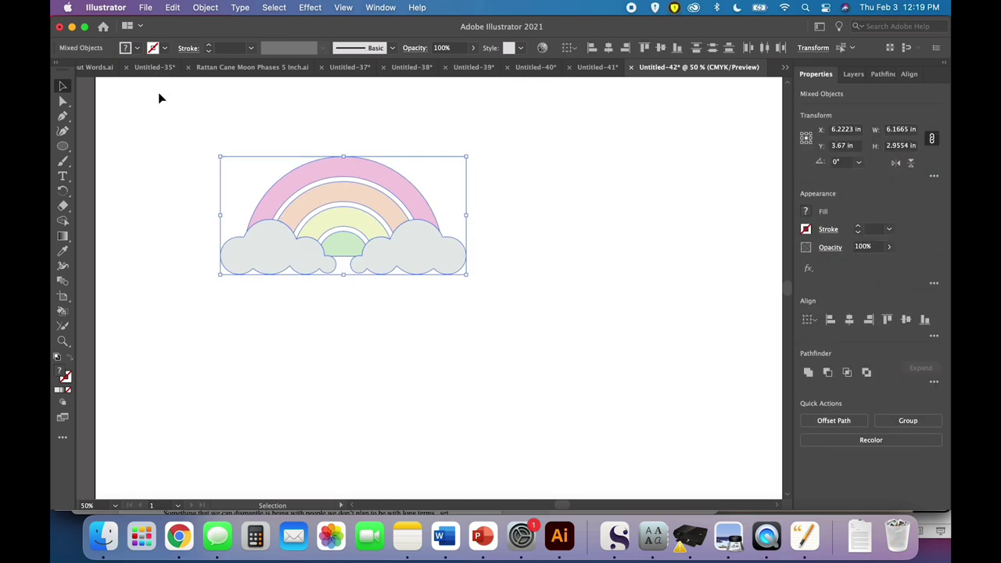
- Set the rainbow and clouds to fill None with a 1 pt black stroke
{"action": "left_click", "coordinate": [127, 48]}
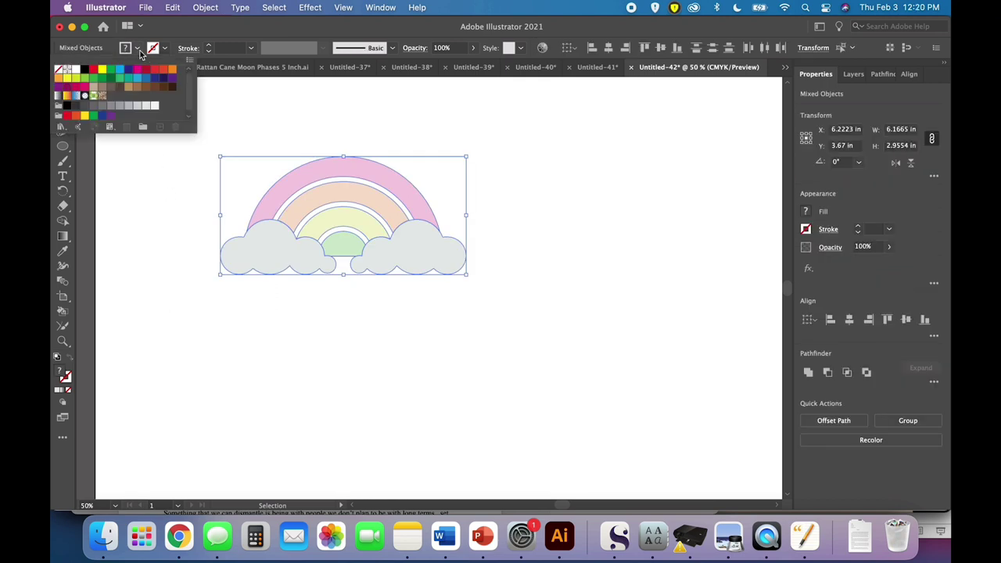
{"action": "left_click", "coordinate": [59, 71]}
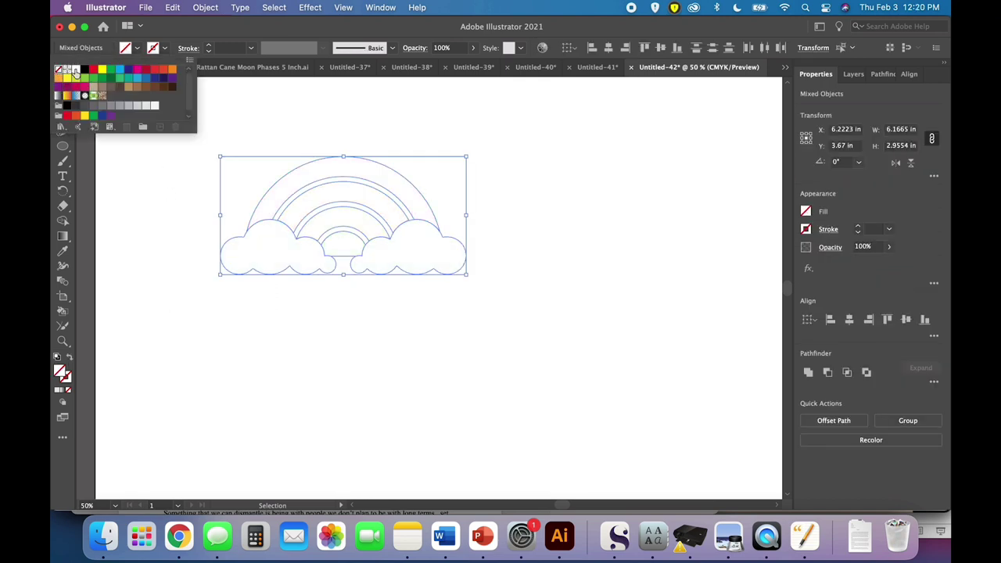
{"action": "left_click", "coordinate": [165, 49]}
{"action": "left_click", "coordinate": [84, 69]}
{"action": "left_click", "coordinate": [166, 48]}
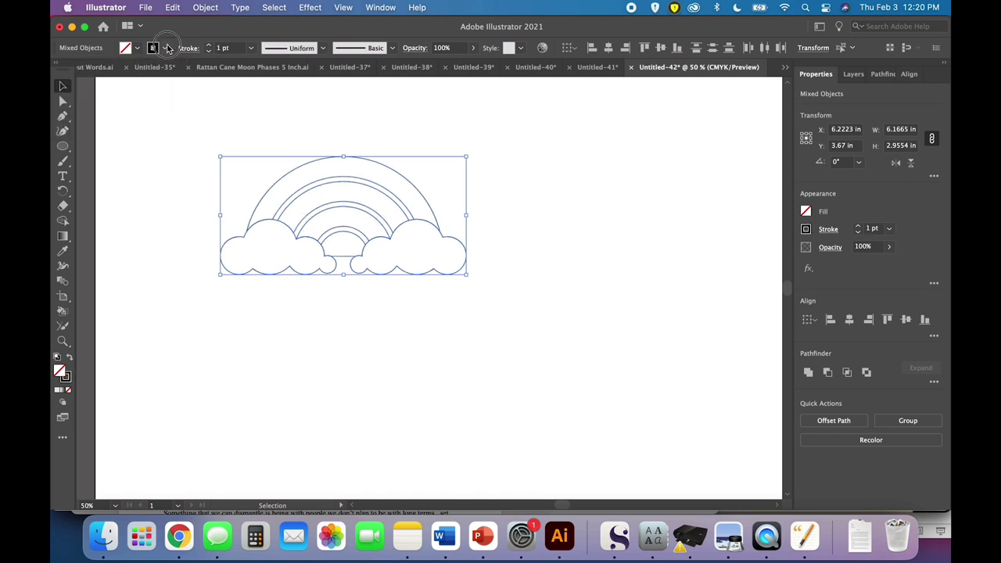
{"action": "left_click", "coordinate": [172, 215]}
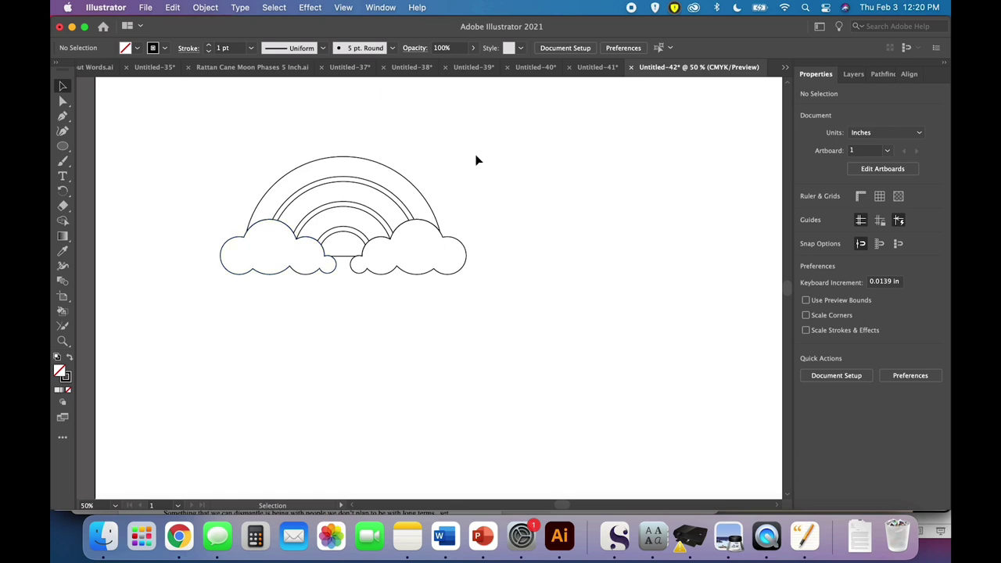
{"action": "key", "text": "super+minus"}
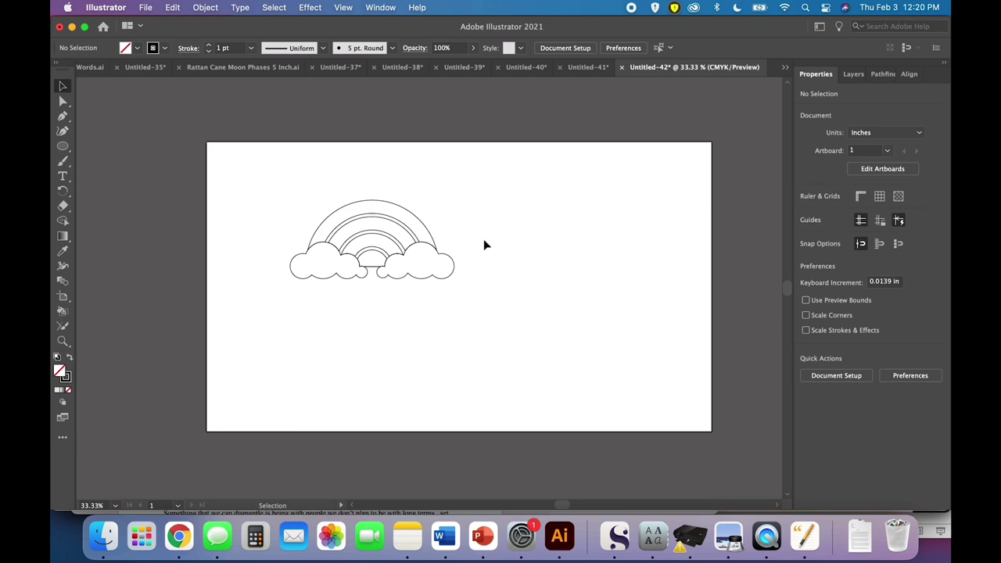
- Draw a 10 in × 10 in circle and move it up around the rainbow
{"action": "left_click", "coordinate": [64, 147]}
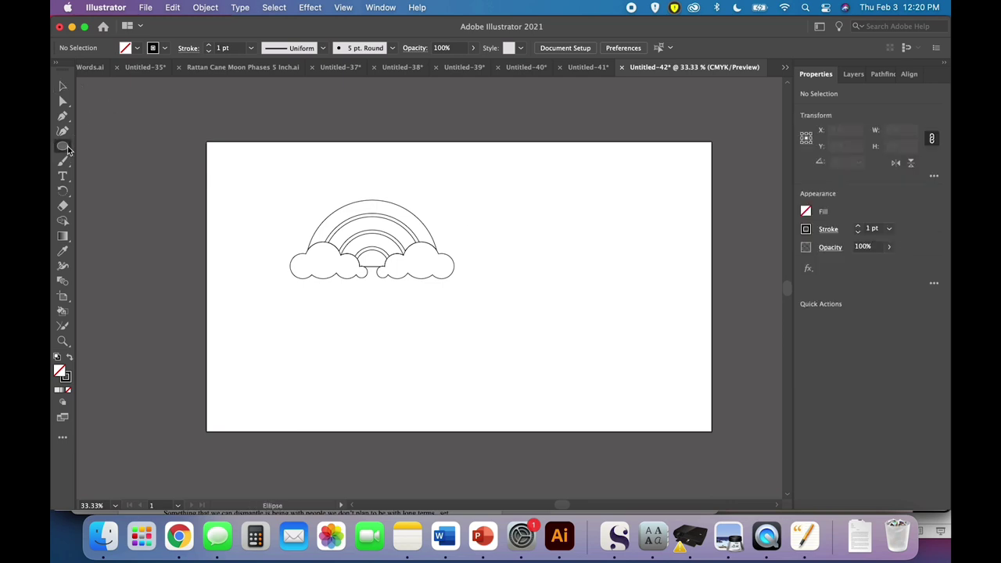
{"action": "left_click", "coordinate": [248, 216]}
{"action": "type", "text": "10"}
{"action": "key", "text": "Return"}
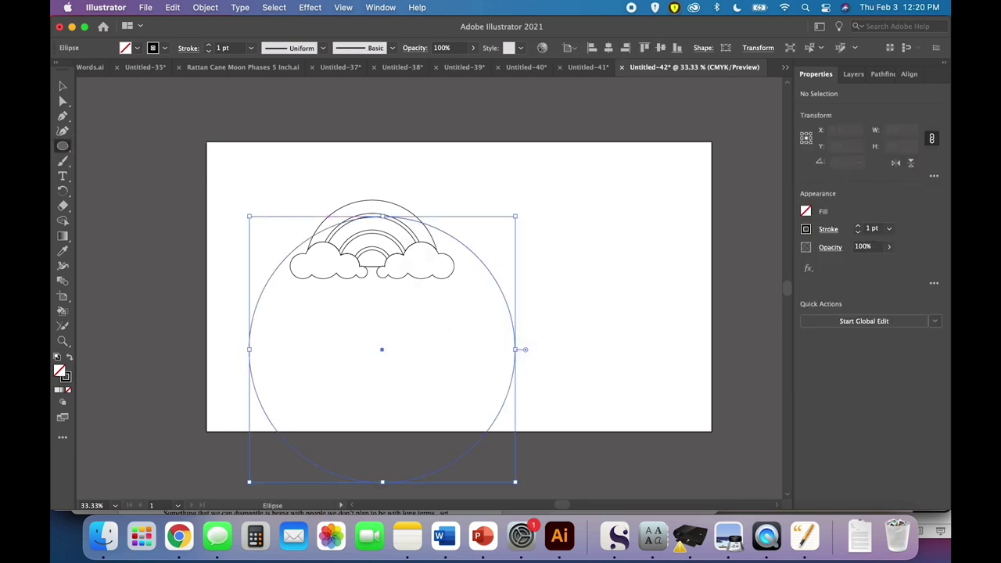
{"action": "left_click", "coordinate": [63, 86]}
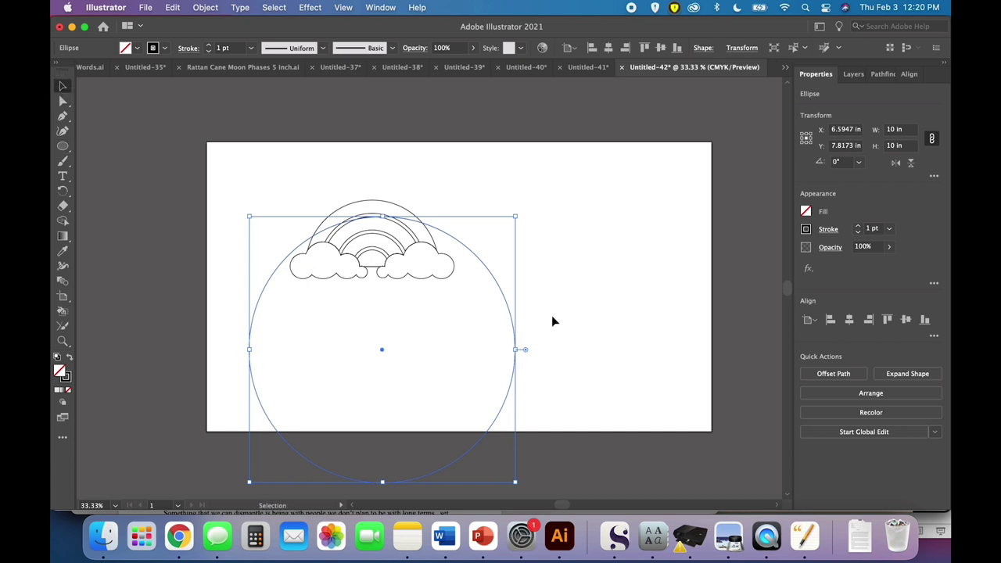
{"action": "left_click_drag", "start_coordinate": [509, 316], "coordinate": [508, 258]}
{"action": "left_click", "coordinate": [583, 292]}
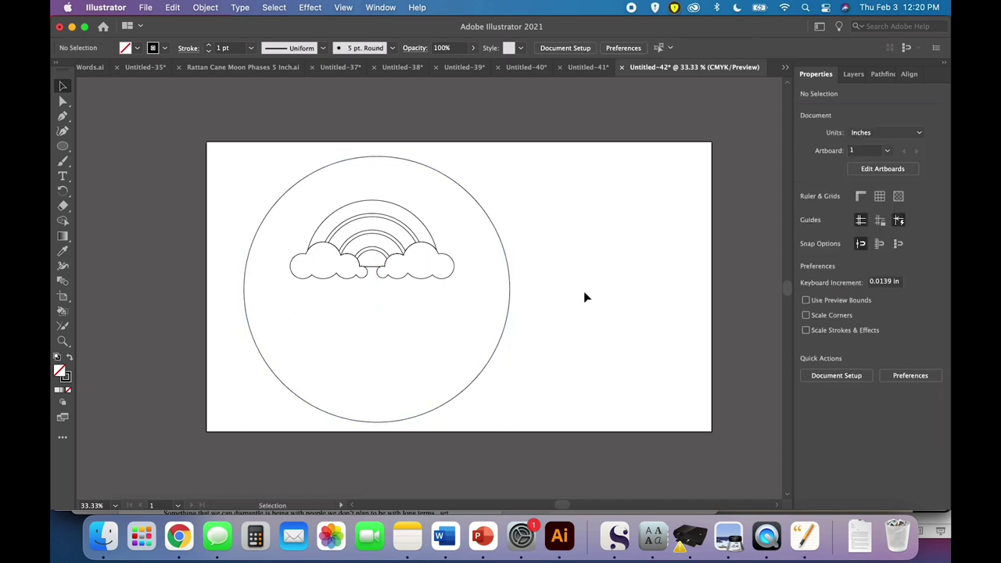
- Select the cloud group together with all the rainbow bands
{"action": "left_click", "coordinate": [449, 281]}
{"action": "key", "text": "super+equal"}
{"action": "key", "text": "super+equal"}
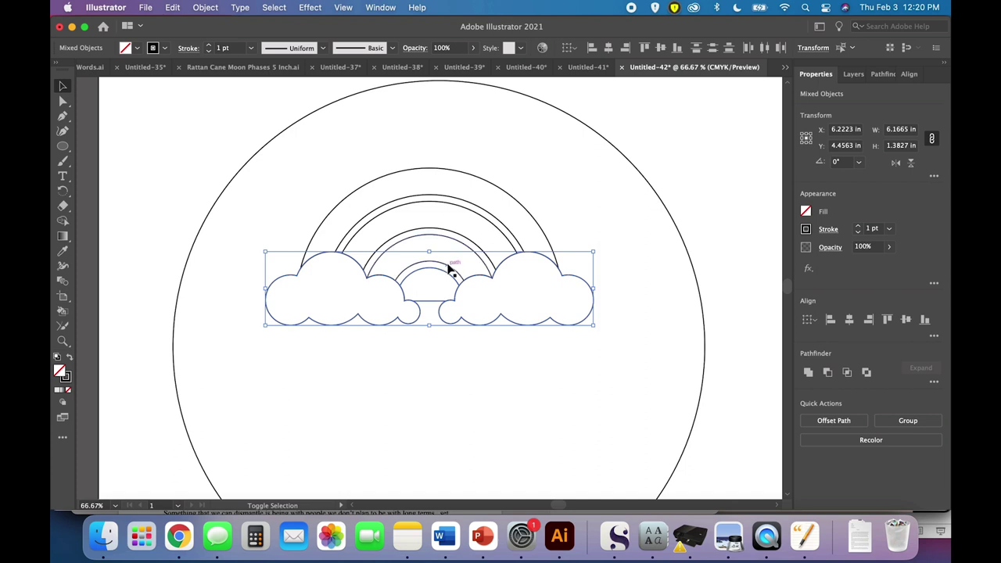
{"action": "left_click", "coordinate": [447, 235], "text": "shift"}
{"action": "left_click", "coordinate": [450, 232], "text": "shift"}
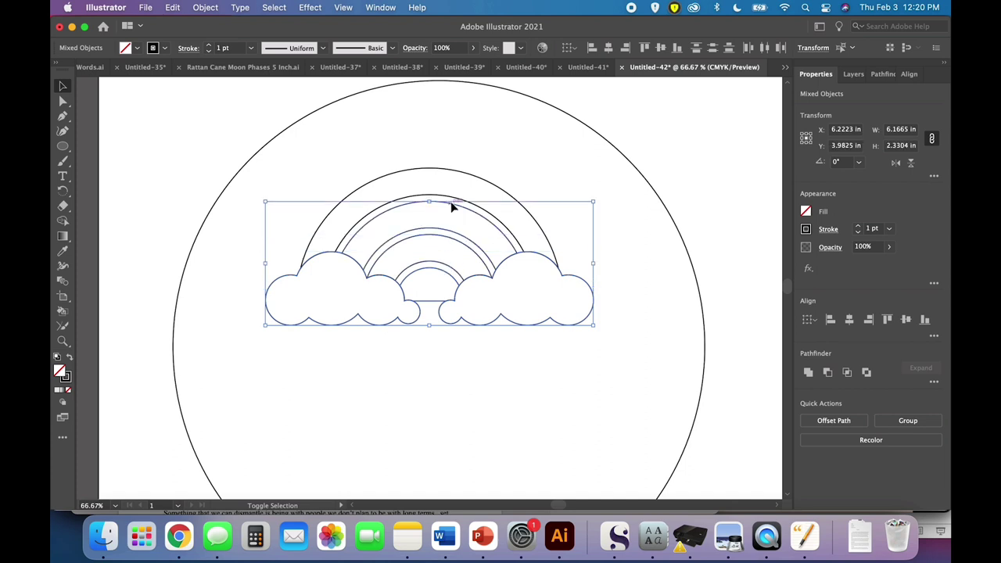
{"action": "left_click", "coordinate": [455, 201], "text": "shift"}
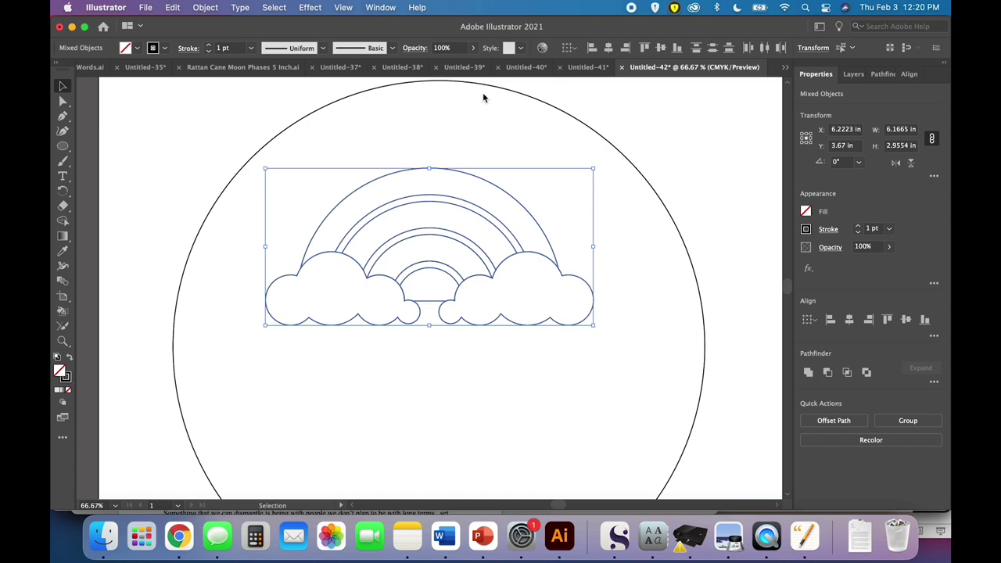
- Group the rainbow and clouds, then horizontally centre them with the circle
{"action": "left_click", "coordinate": [193, 7]}
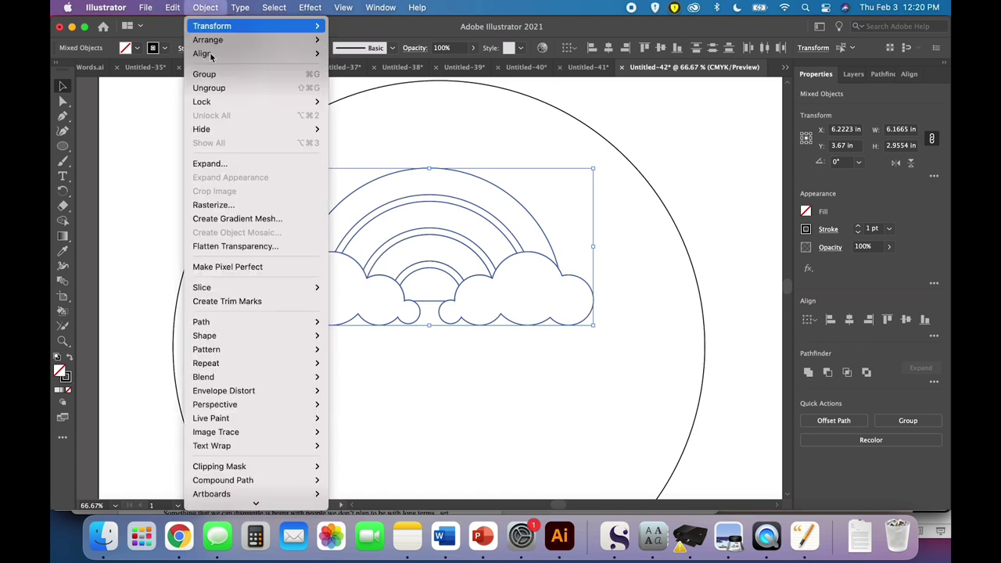
{"action": "left_click", "coordinate": [221, 74]}
{"action": "left_click", "coordinate": [149, 232]}
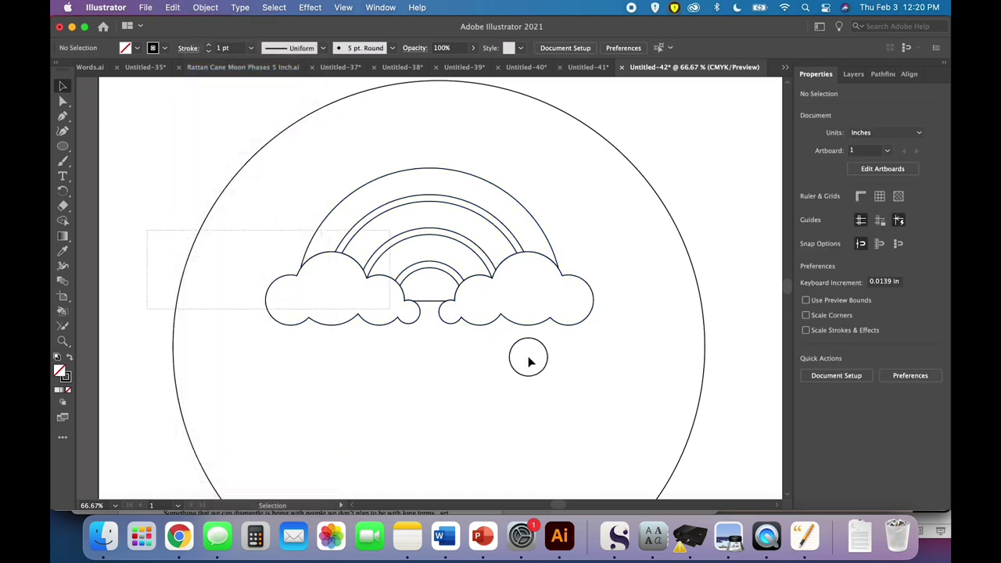
{"action": "key", "text": "super+a"}
{"action": "scroll", "coordinate": [740, 326], "scroll_direction": "down", "scroll_amount": 3}
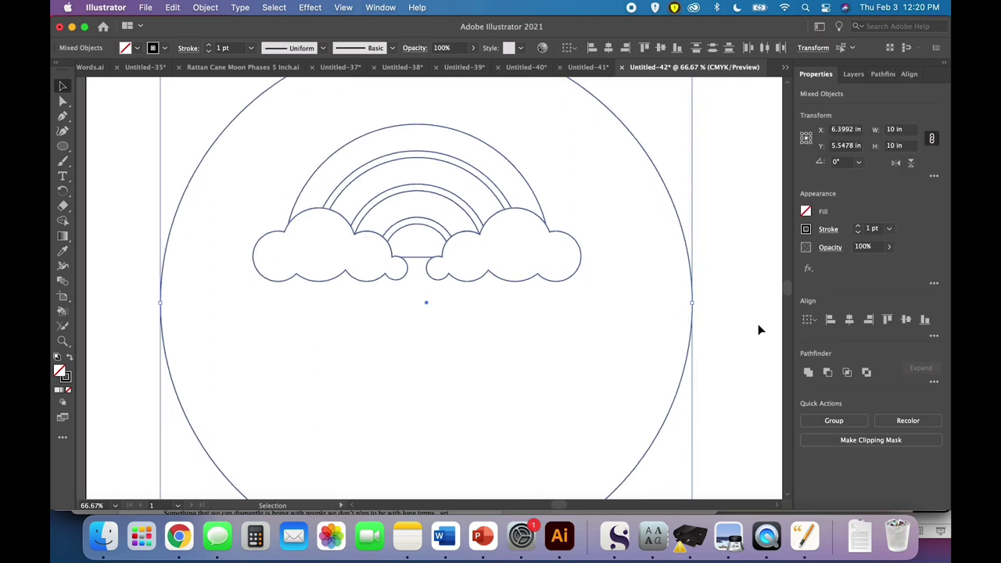
{"action": "left_click", "coordinate": [850, 319]}
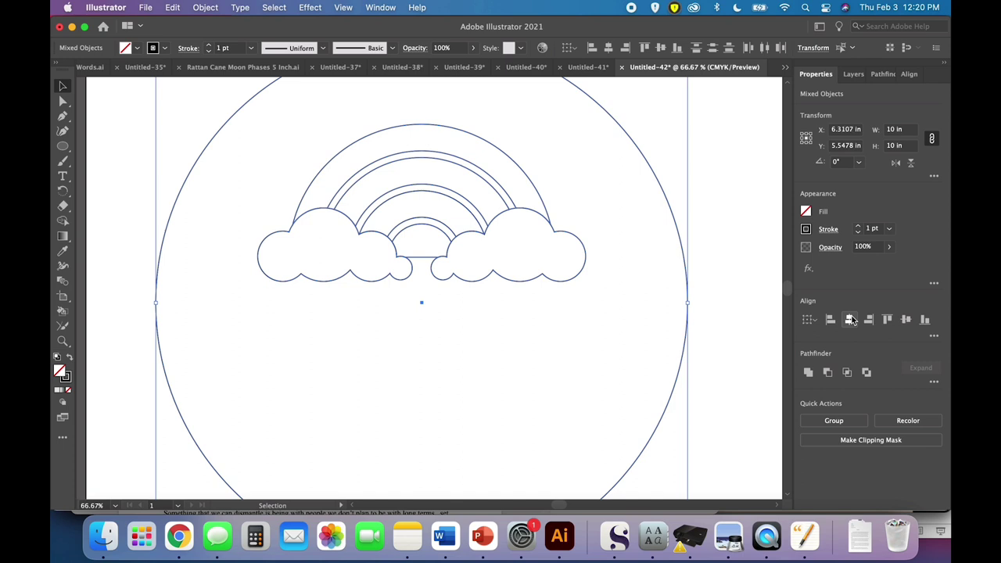
{"action": "left_click", "coordinate": [742, 319]}
{"action": "scroll", "coordinate": [456, 260], "scroll_direction": "down", "scroll_amount": 3}
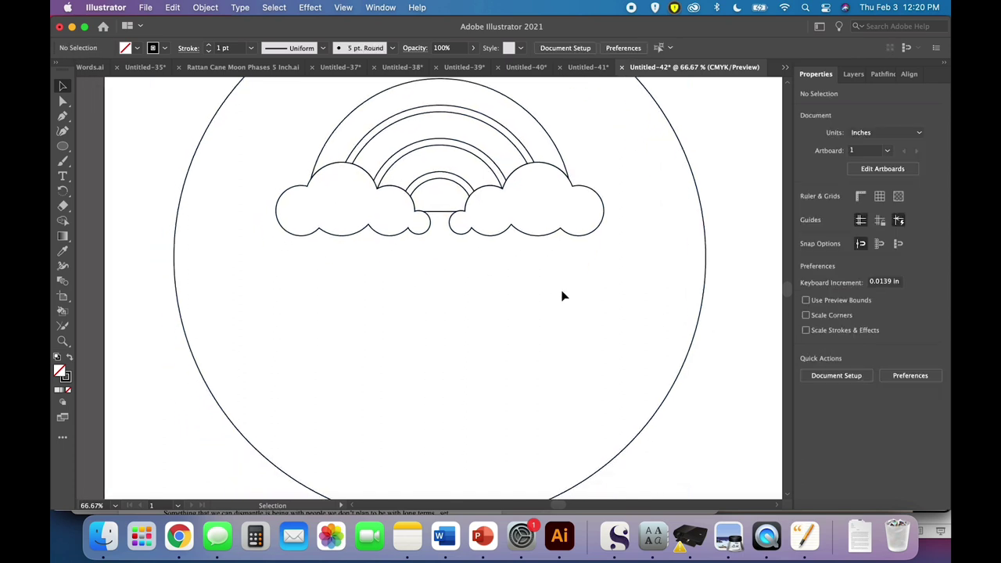
{"action": "key", "text": "super+minus"}
{"action": "key", "text": "super+minus"}
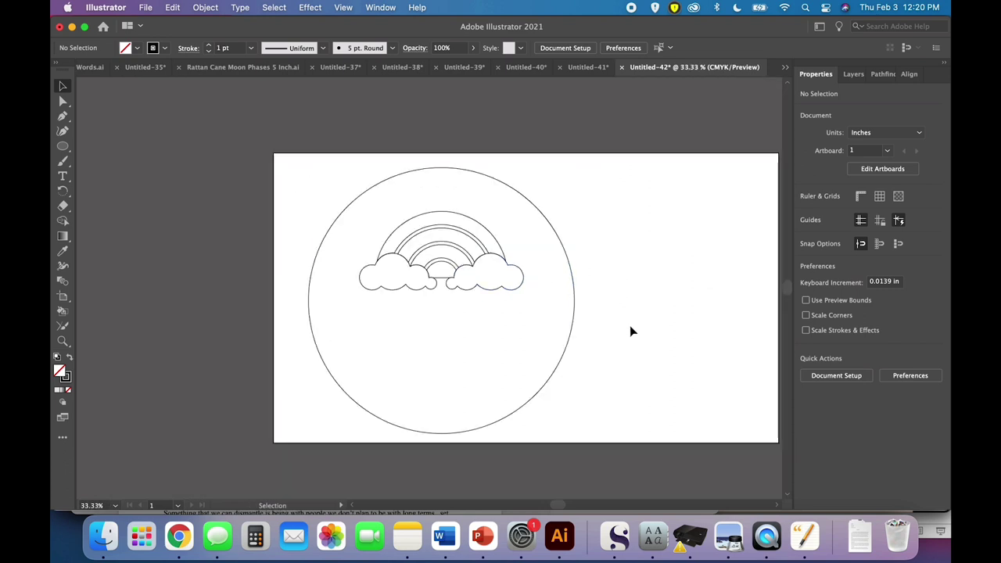
- Enlarge the rainbow group upward to about 7.53 × 3.61 in inside the circle
{"action": "left_click", "coordinate": [522, 289]}
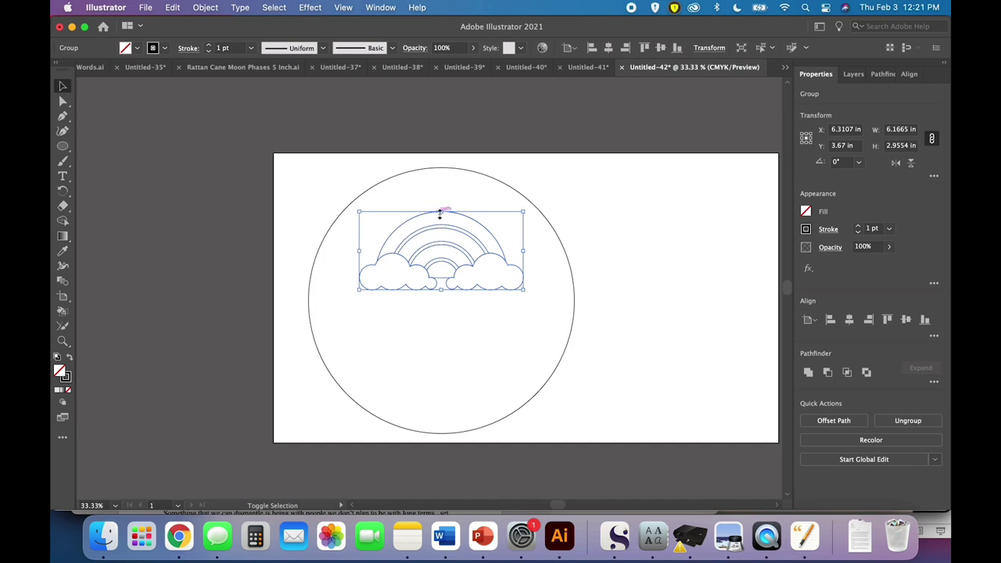
{"action": "left_click_drag", "start_coordinate": [442, 211], "coordinate": [444, 196]}
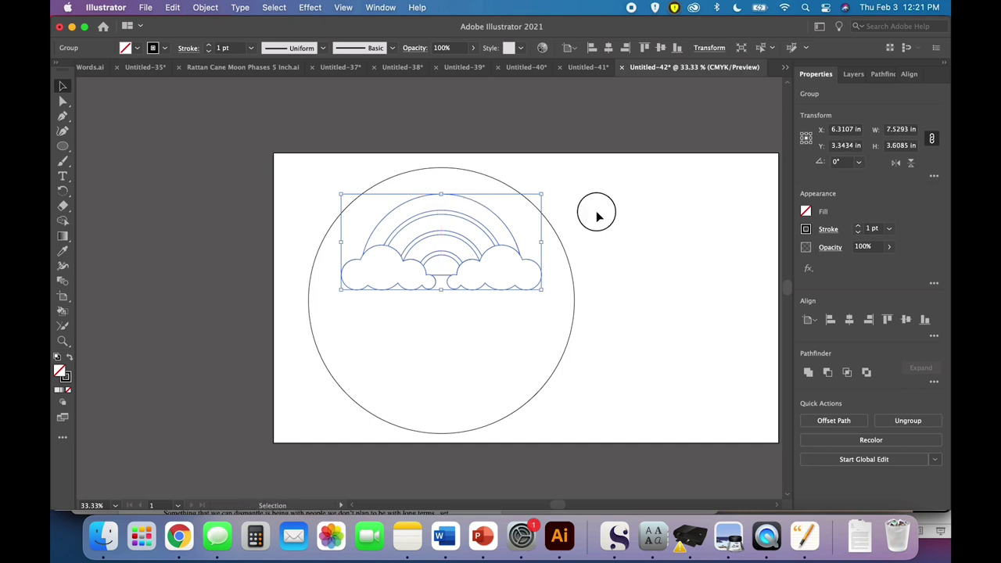
{"action": "left_click", "coordinate": [597, 212]}
{"action": "left_click_drag", "start_coordinate": [625, 324], "coordinate": [525, 273]}
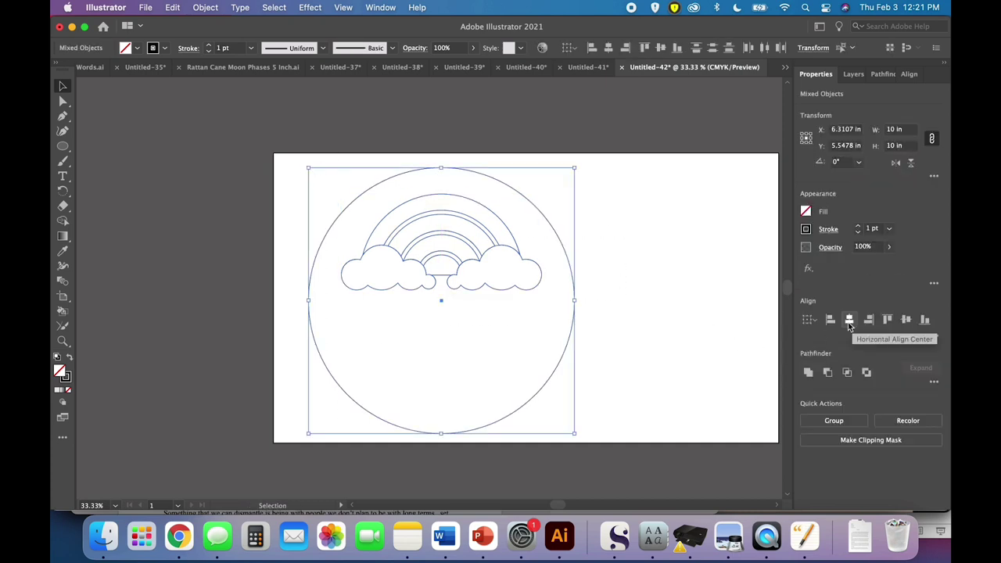
{"action": "left_click", "coordinate": [684, 389]}
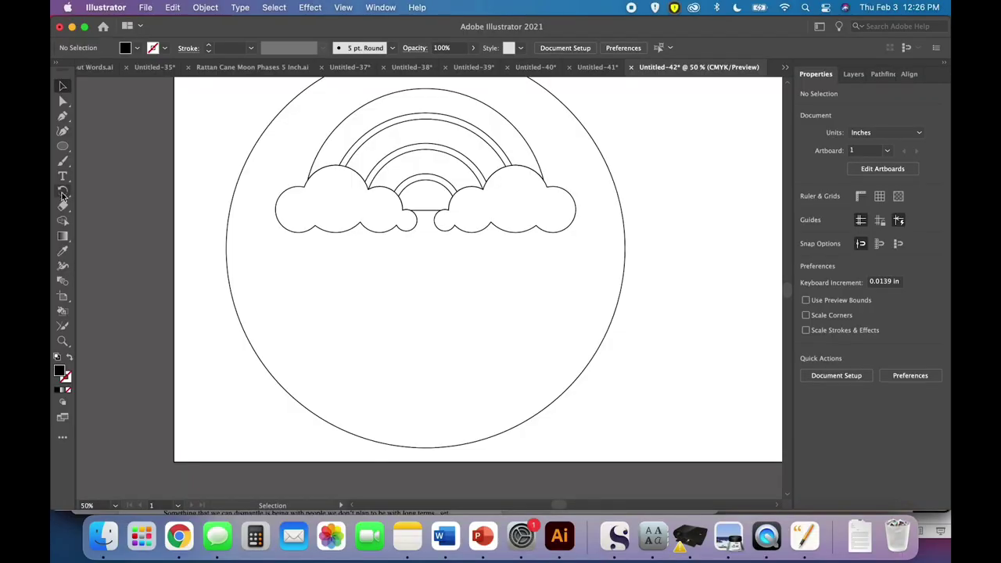
- Type DAISY in Little Dinosaur 100 pt inside the circle below the clouds
{"action": "left_click", "coordinate": [63, 176]}
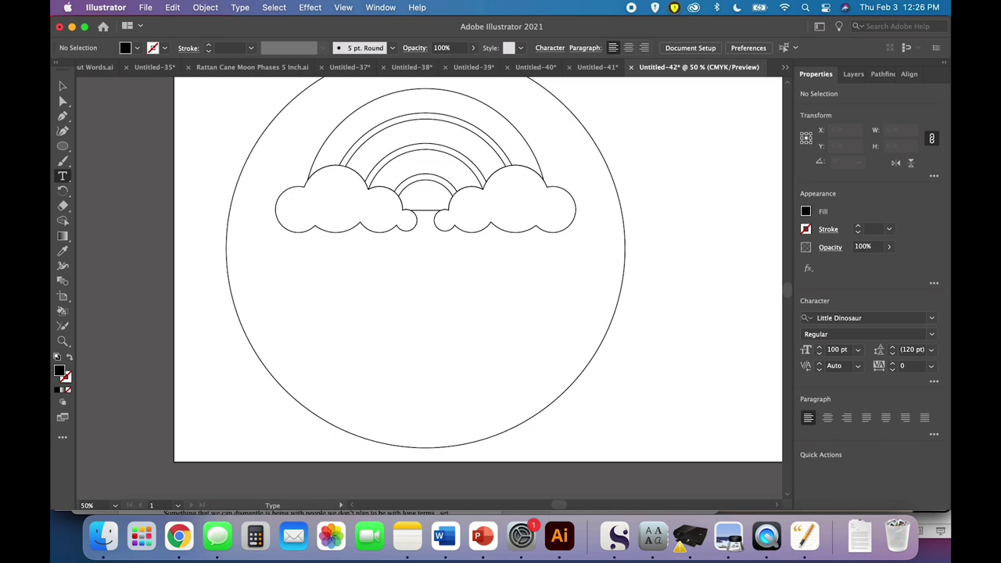
{"action": "left_click", "coordinate": [334, 307]}
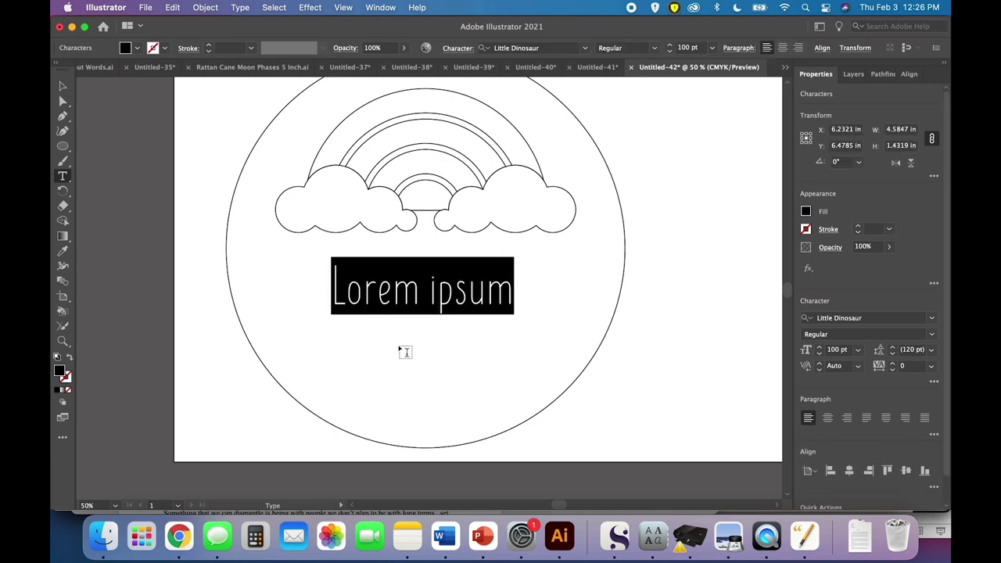
{"action": "type", "text": "DAISY"}
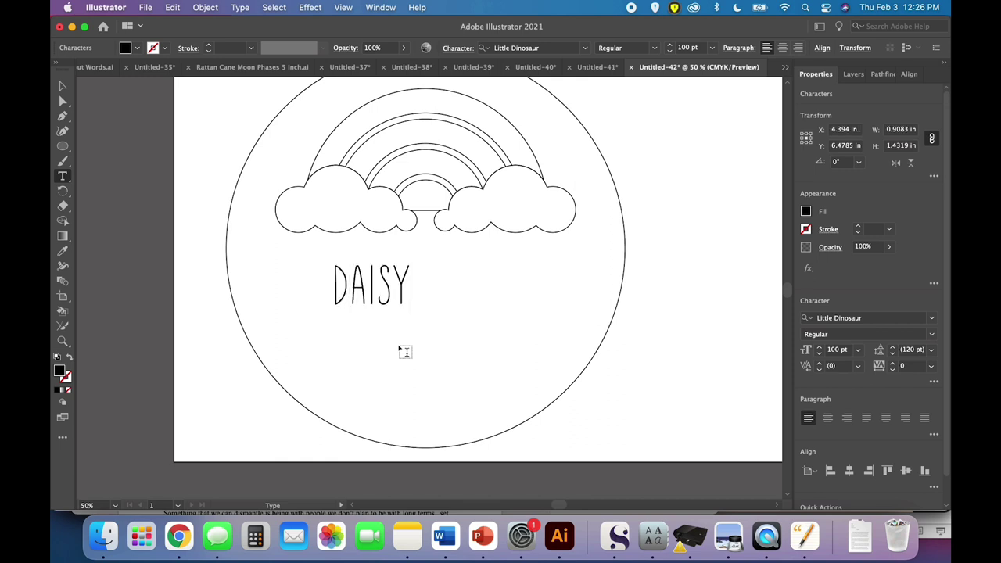
{"action": "left_click", "coordinate": [64, 87]}
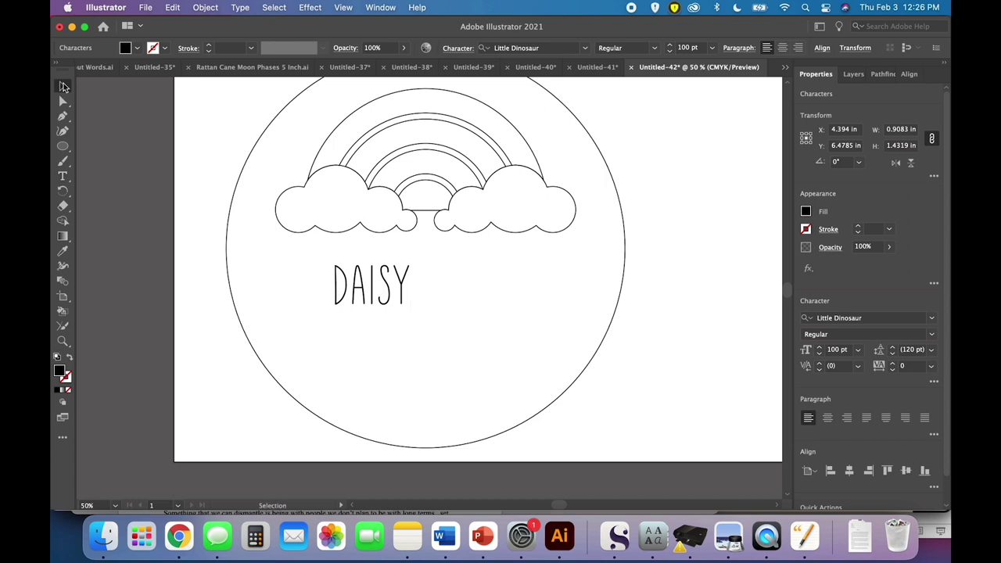
- Outline and unite the DAISY letters, then scale the word to about 4.03 × 2.14 in
{"action": "right_click", "coordinate": [388, 295]}
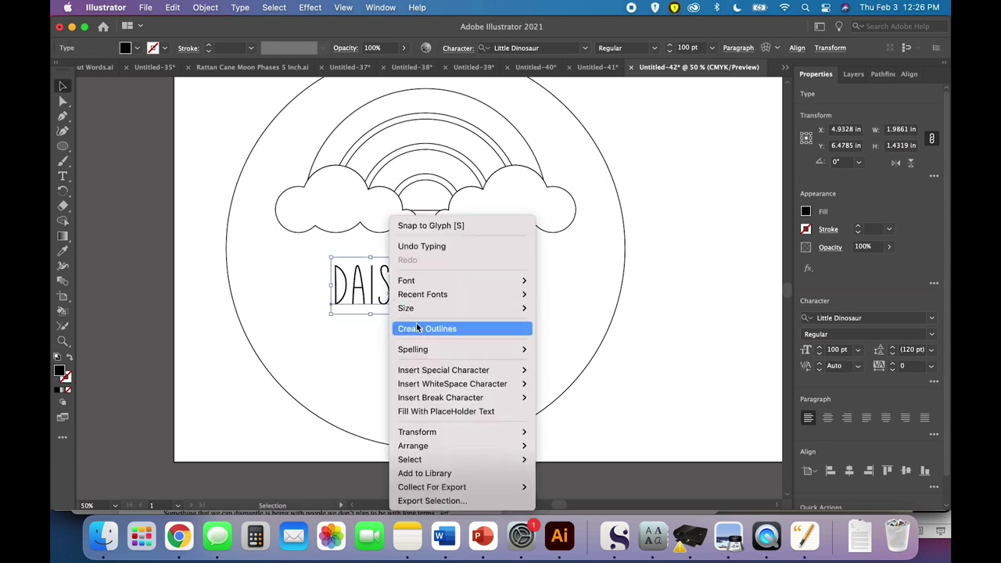
{"action": "left_click", "coordinate": [416, 327]}
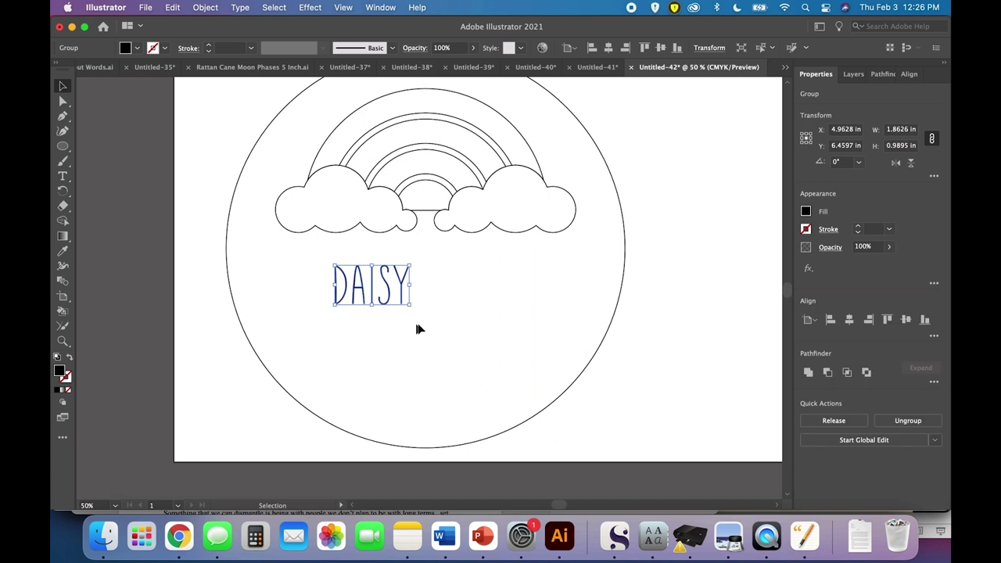
{"action": "left_click", "coordinate": [810, 373]}
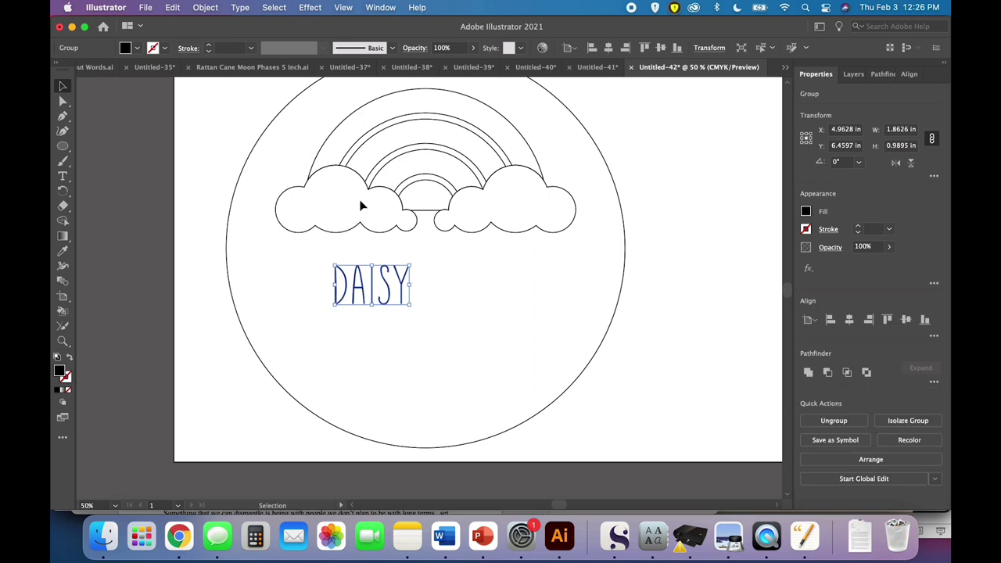
{"action": "left_click_drag", "start_coordinate": [371, 306], "coordinate": [463, 360]}
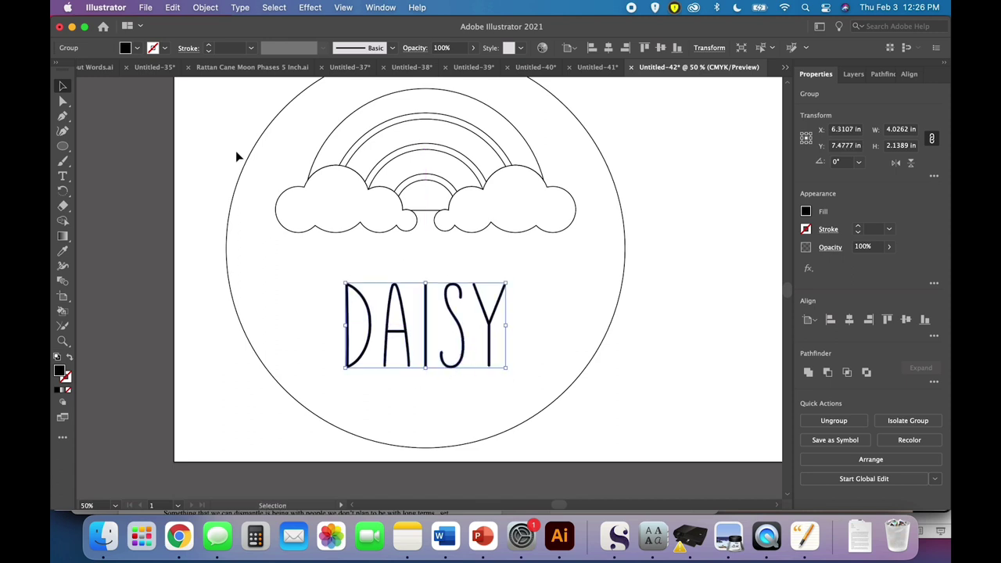
- Apply a 0.03 in Offset Path to the DAISY letters
{"action": "left_click", "coordinate": [213, 9]}
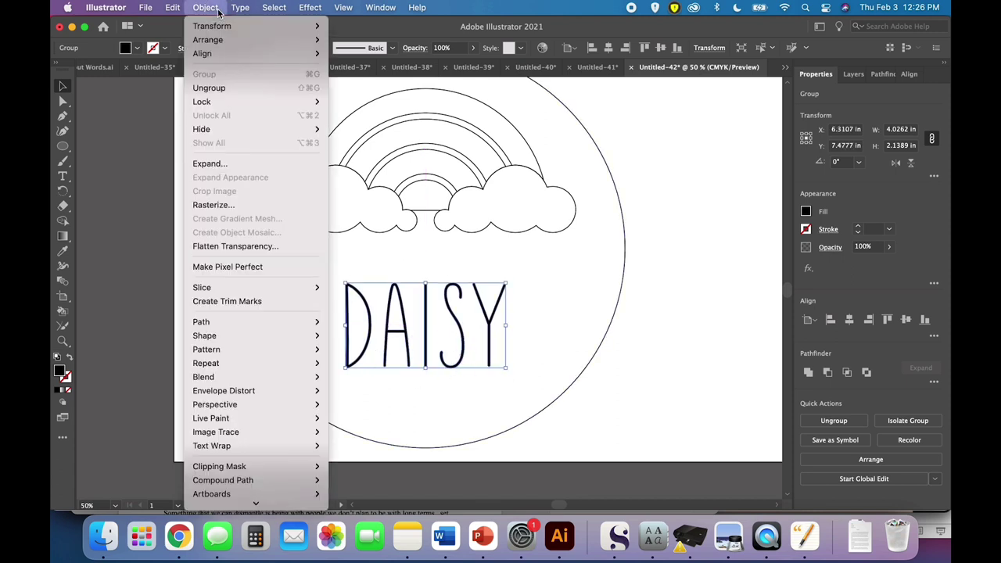
{"action": "mouse_move", "coordinate": [252, 320]}
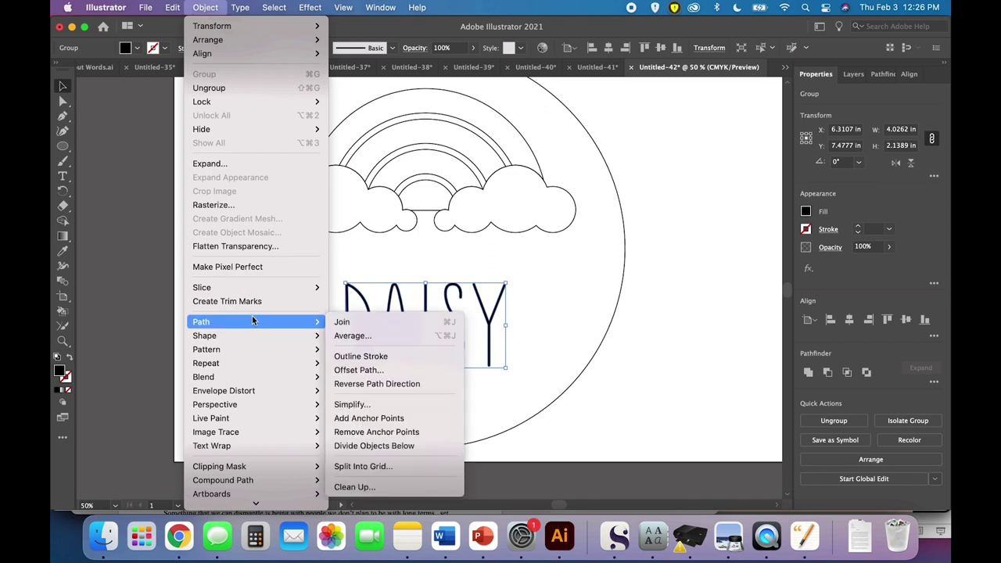
{"action": "left_click", "coordinate": [372, 356]}
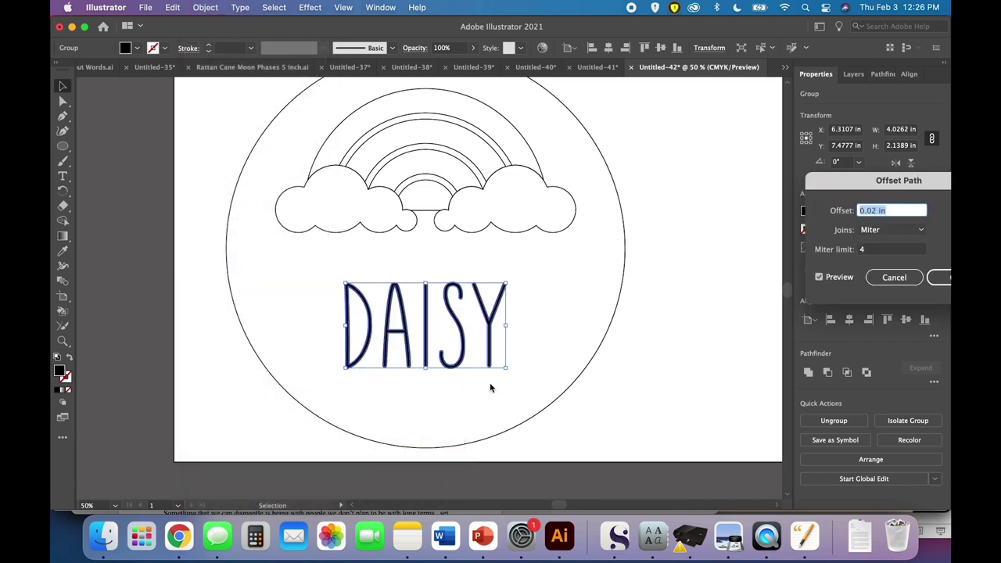
{"action": "key", "text": "BackSpace"}
{"action": "key", "text": "Tab"}
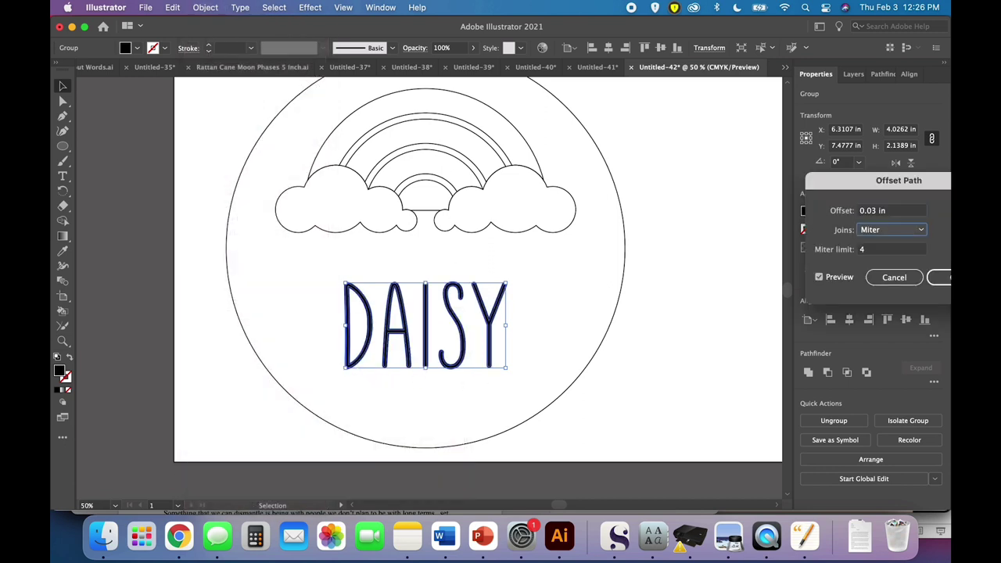
{"action": "key", "text": "Return"}
{"action": "left_click", "coordinate": [650, 444]}
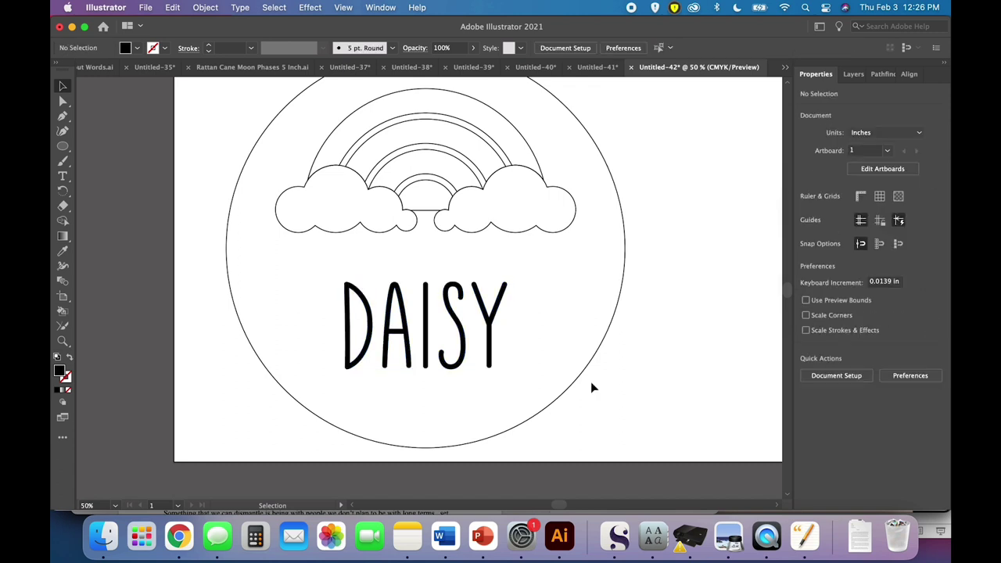
- Marquee-select the DAISY outlines and unite them into solid letter shapes
{"action": "left_click_drag", "start_coordinate": [526, 380], "coordinate": [461, 352]}
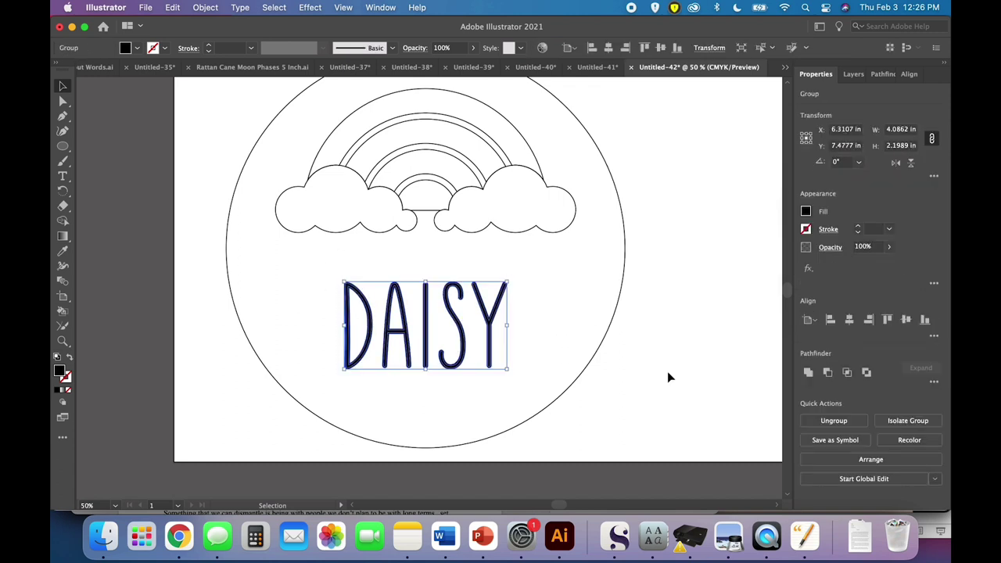
{"action": "left_click", "coordinate": [701, 378]}
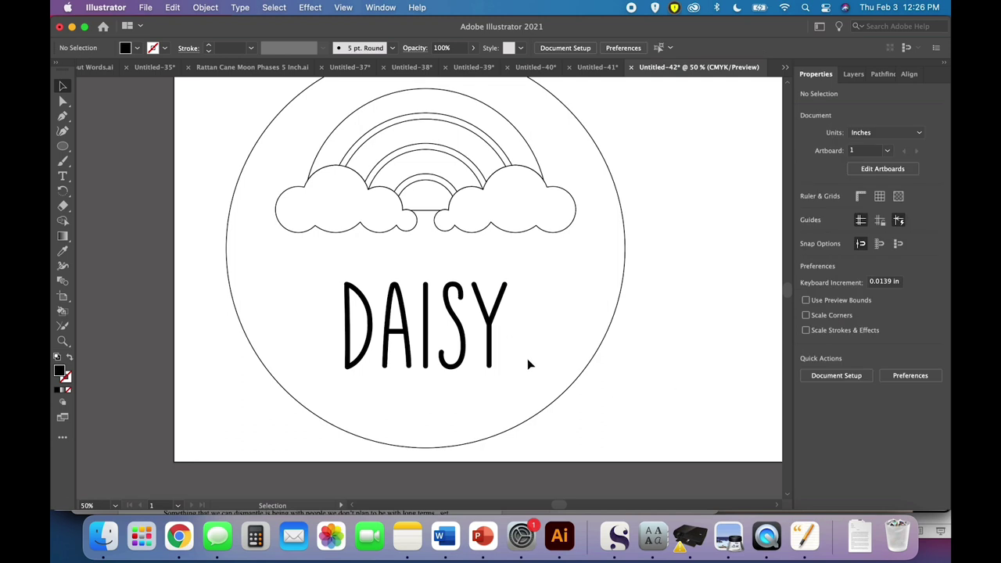
{"action": "left_click_drag", "start_coordinate": [520, 374], "coordinate": [305, 342]}
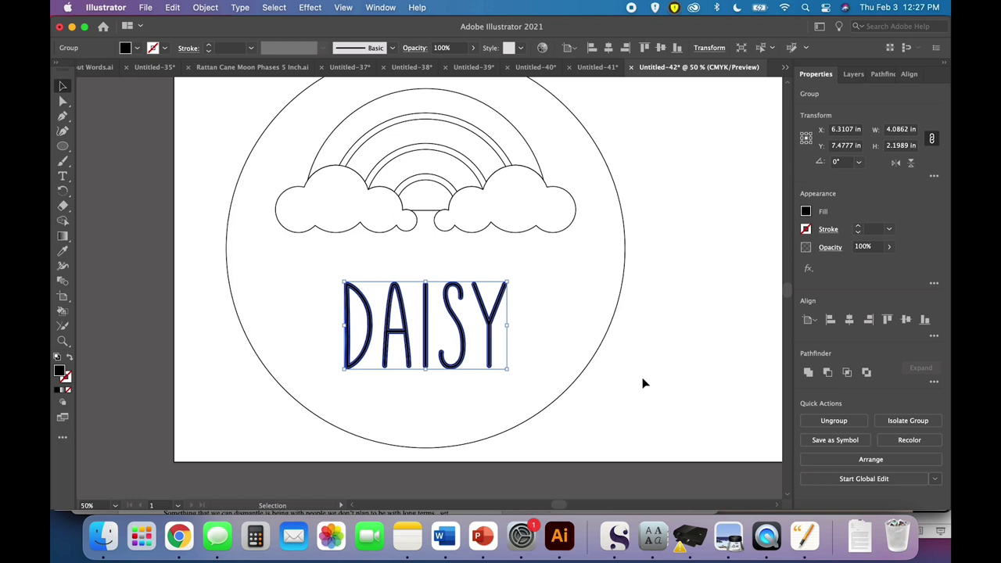
{"action": "key", "text": "a"}
{"action": "key", "text": "super+equal"}
{"action": "key", "text": "v"}
{"action": "key", "text": "super+equal"}
{"action": "key", "text": "super+equal"}
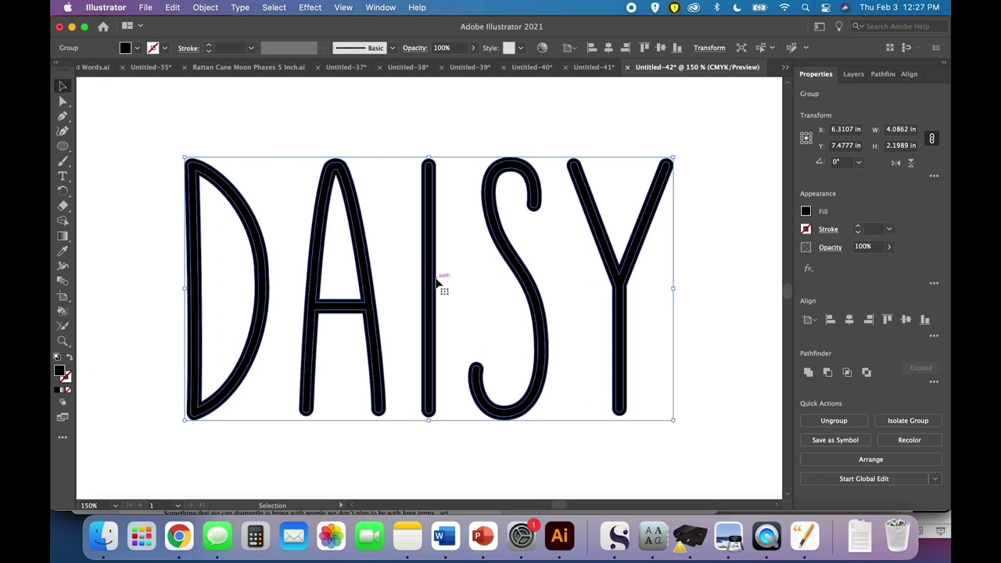
{"action": "left_click", "coordinate": [809, 374]}
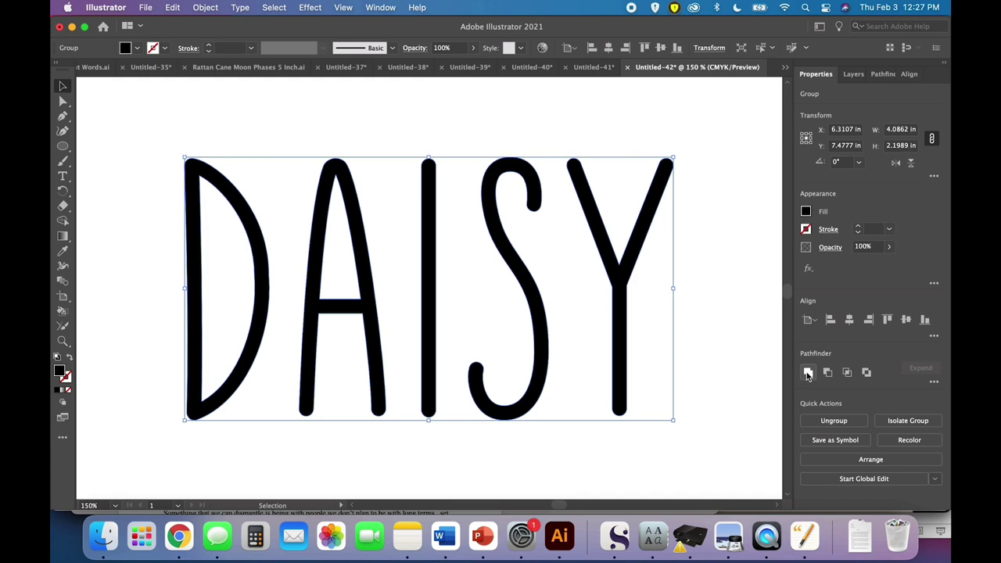
{"action": "key", "text": "super+minus"}
{"action": "key", "text": "super+minus"}
{"action": "key", "text": "super+minus"}
{"action": "key", "text": "super+minus"}
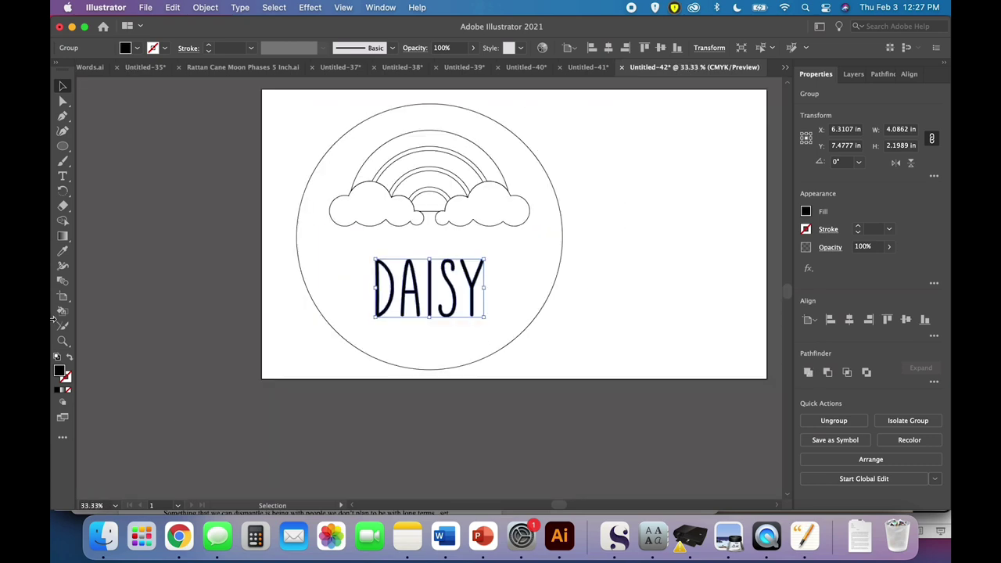
- Give DAISY no fill with a black stroke and enlarge it to about 5.6 inches wide
{"action": "left_click", "coordinate": [69, 357]}
{"action": "left_click", "coordinate": [624, 364]}
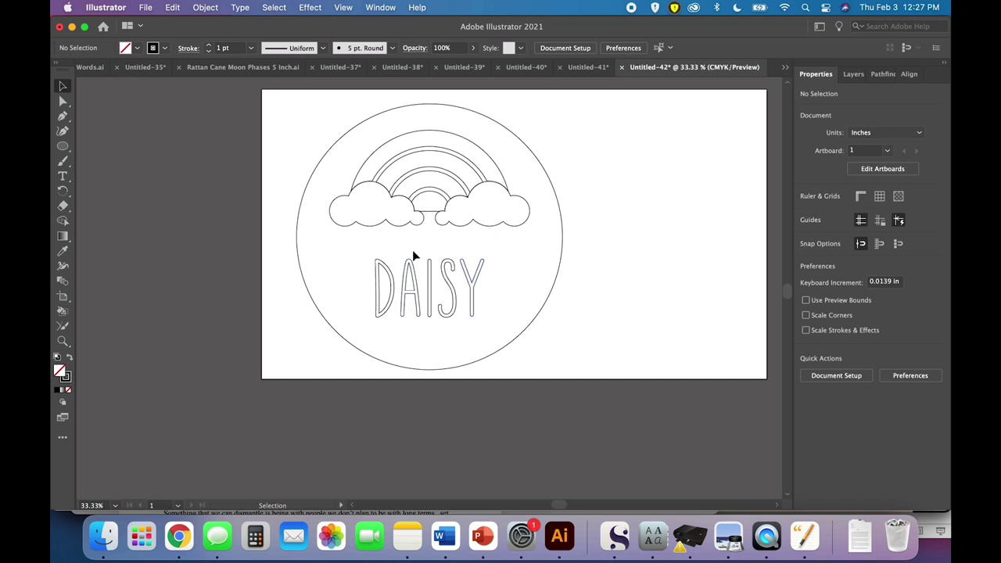
{"action": "left_click", "coordinate": [430, 304]}
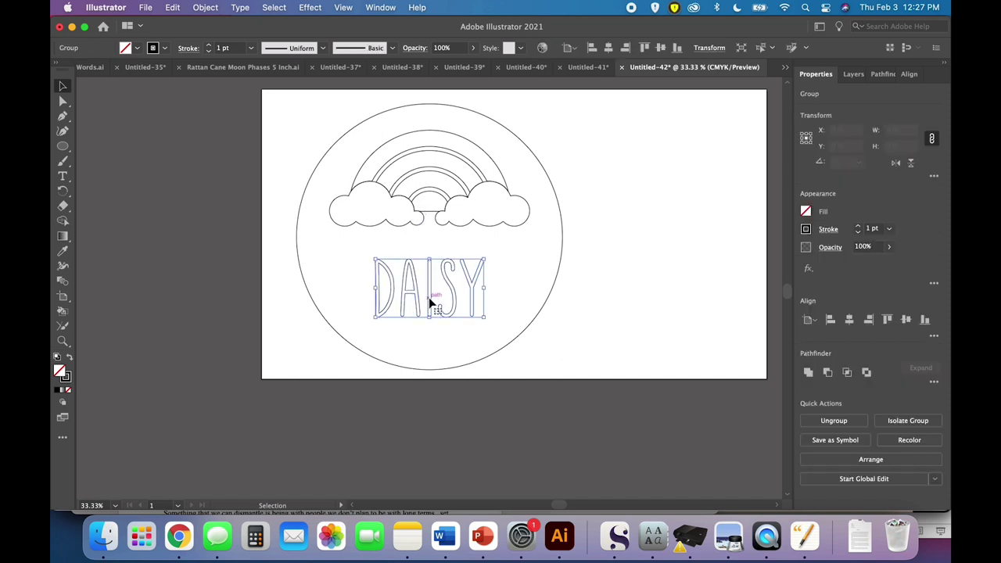
{"action": "left_click_drag", "start_coordinate": [434, 260], "coordinate": [430, 237]}
{"action": "left_click", "coordinate": [442, 339]}
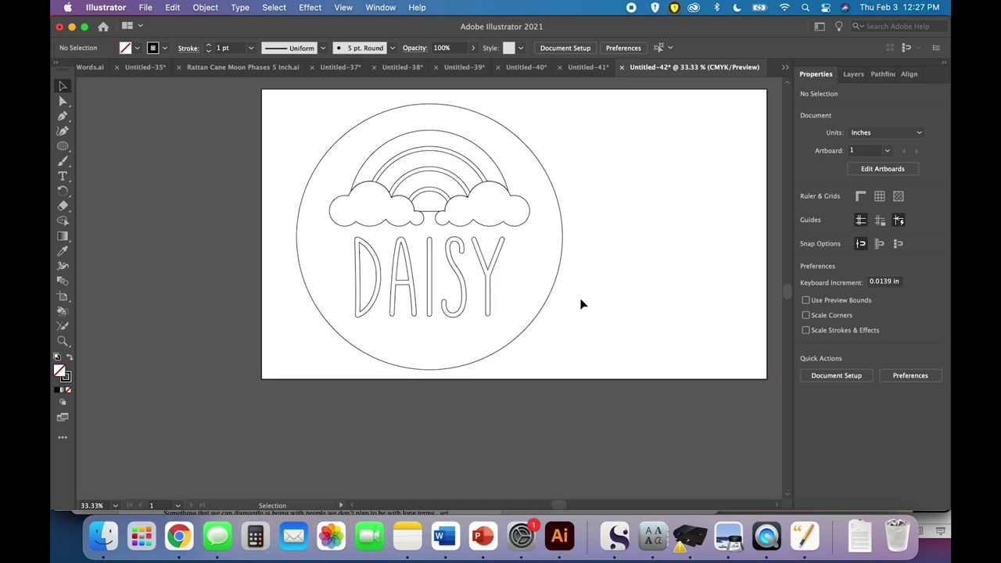
- Horizontally centre the rainbow, clouds and DAISY lettering inside the 10 in circle
{"action": "left_click", "coordinate": [495, 189]}
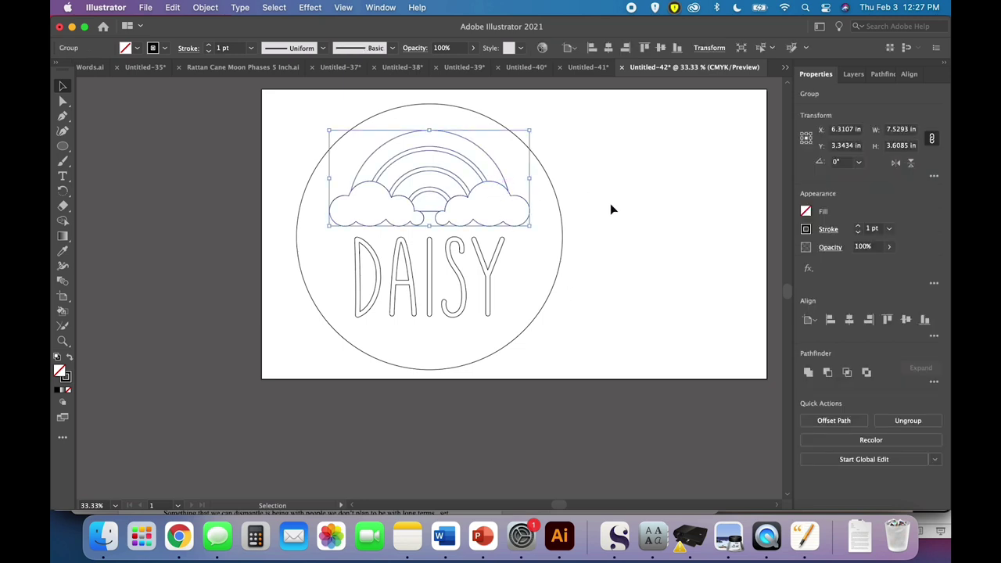
{"action": "left_click", "coordinate": [610, 208]}
{"action": "left_click", "coordinate": [484, 286]}
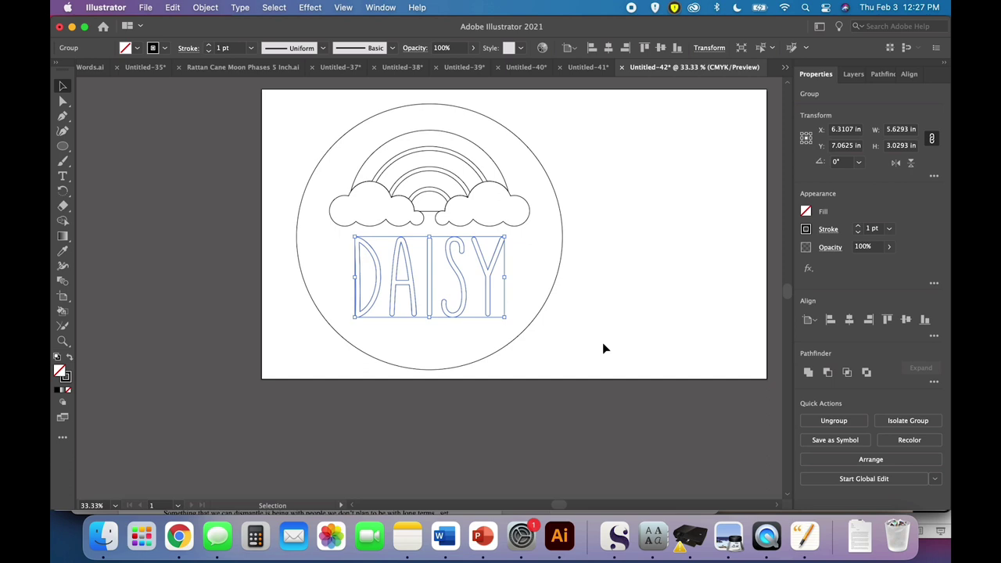
{"action": "left_click", "coordinate": [603, 345]}
{"action": "left_click_drag", "start_coordinate": [602, 348], "coordinate": [258, 141]}
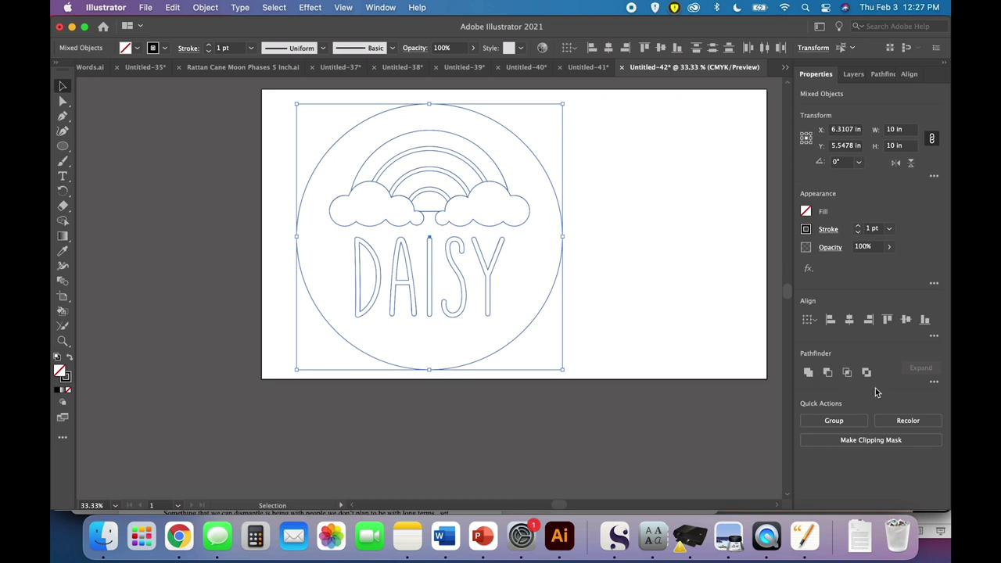
{"action": "left_click", "coordinate": [849, 321]}
{"action": "left_click", "coordinate": [690, 270]}
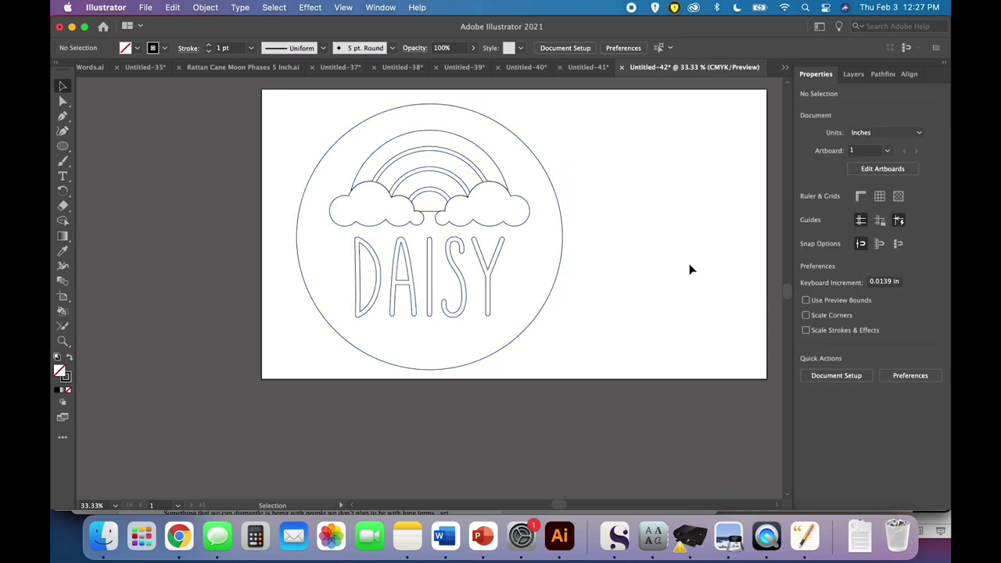
{"action": "scroll", "coordinate": [690, 270], "scroll_direction": "right", "scroll_amount": 2}
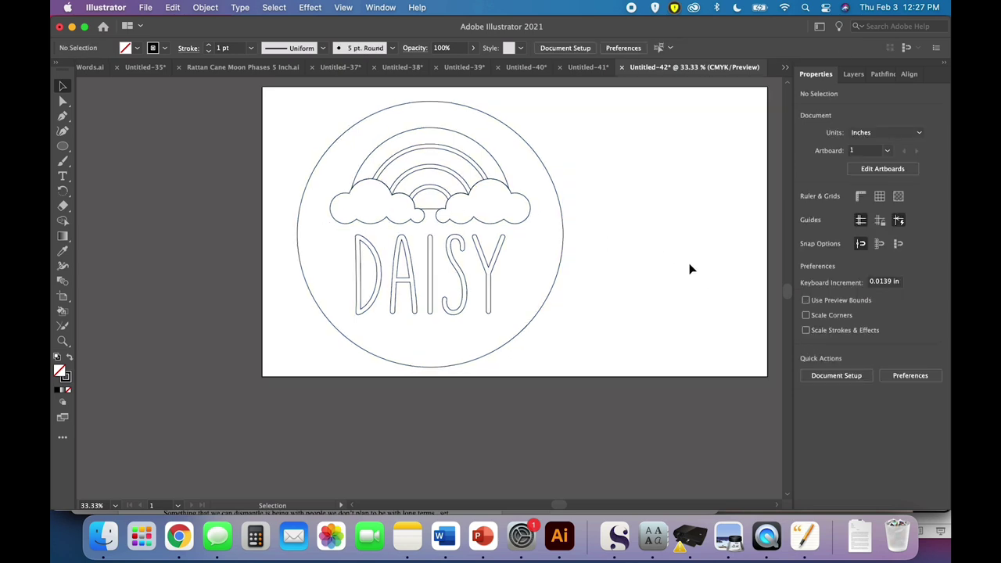
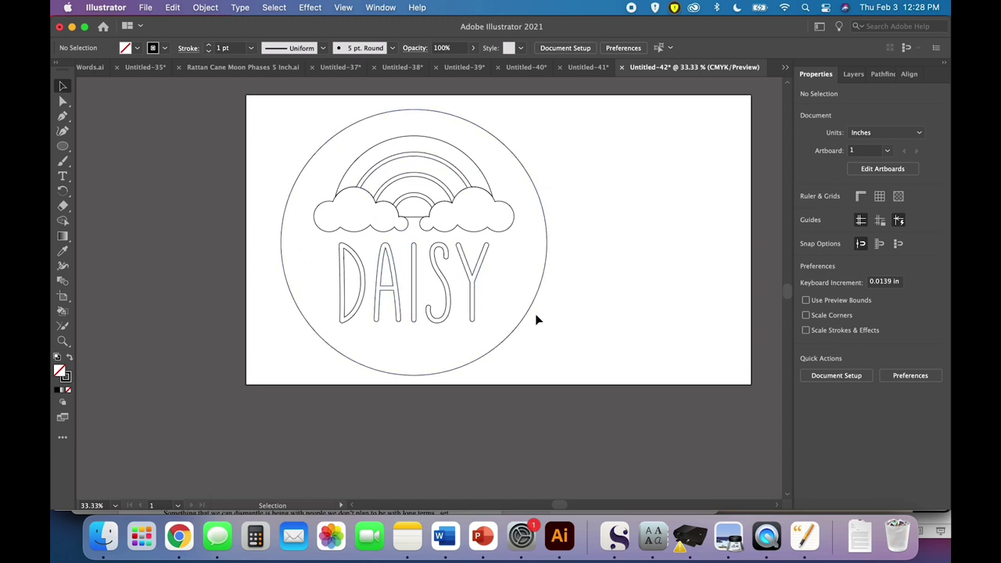
- Alt-drag a copy of the rainbow-and-clouds group to the right of the circle and ungroup it
{"action": "left_click", "coordinate": [501, 233]}
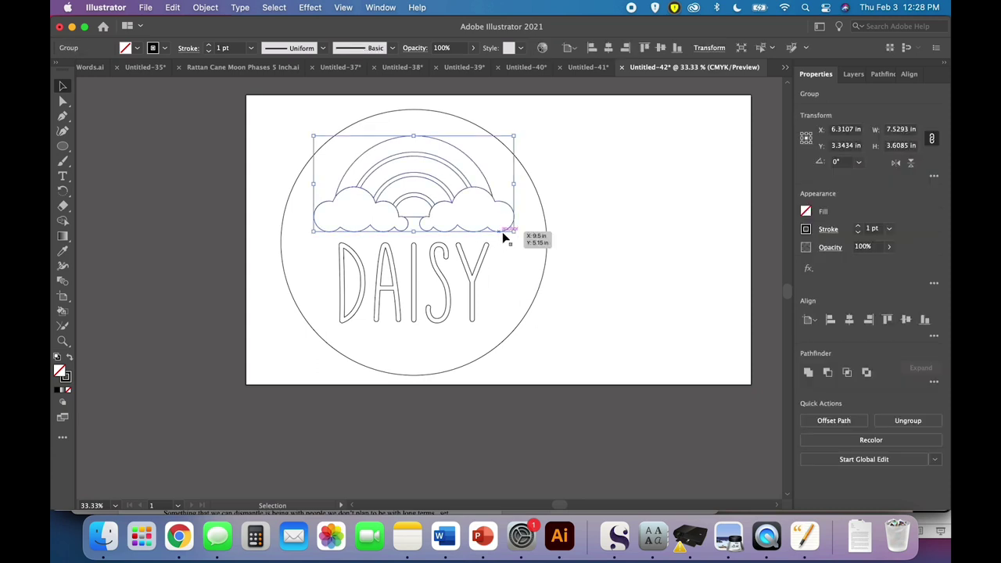
{"action": "left_click_drag", "start_coordinate": [499, 204], "coordinate": [729, 170]}
{"action": "left_click", "coordinate": [205, 7]}
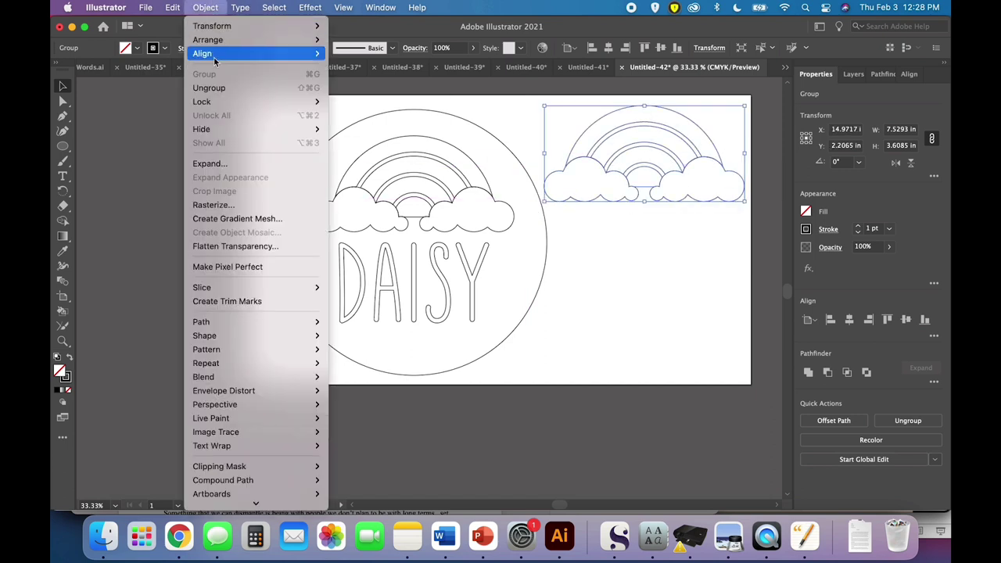
{"action": "left_click", "coordinate": [222, 88]}
{"action": "left_click", "coordinate": [715, 297]}
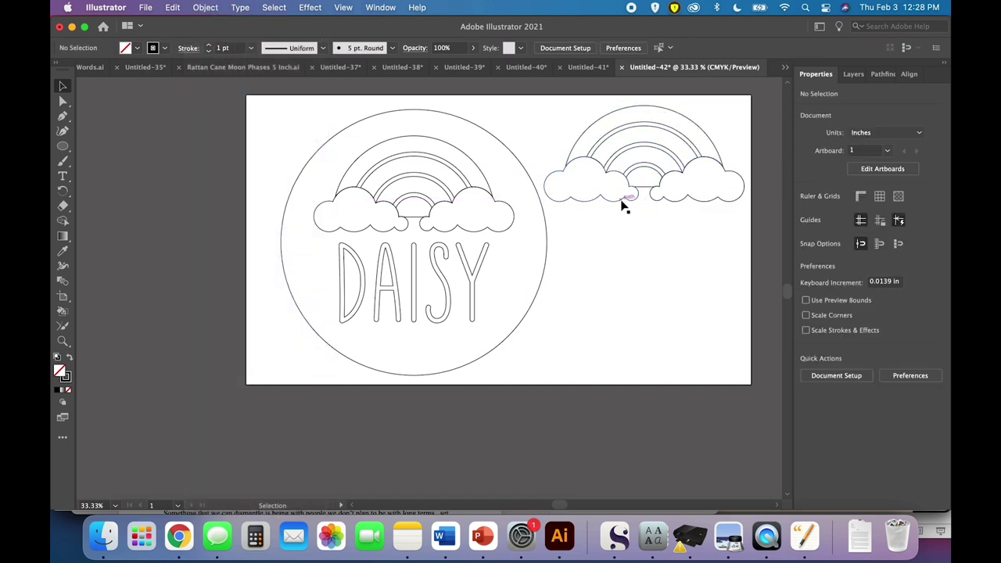
- Ungroup the copied clouds and shift the left cloud left and the right cloud right
{"action": "left_click_drag", "start_coordinate": [627, 201], "coordinate": [626, 208]}
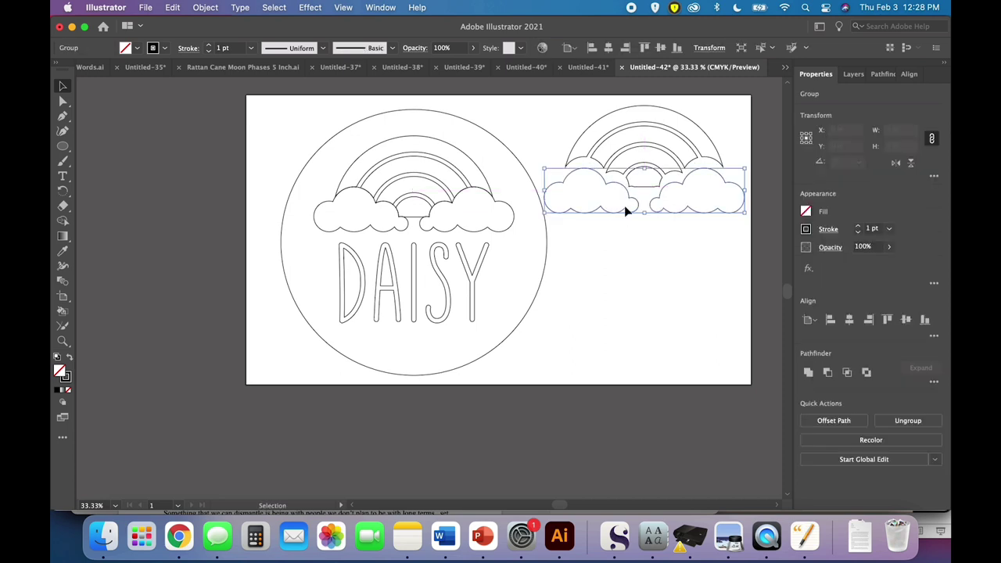
{"action": "left_click", "coordinate": [205, 7]}
{"action": "left_click", "coordinate": [209, 88]}
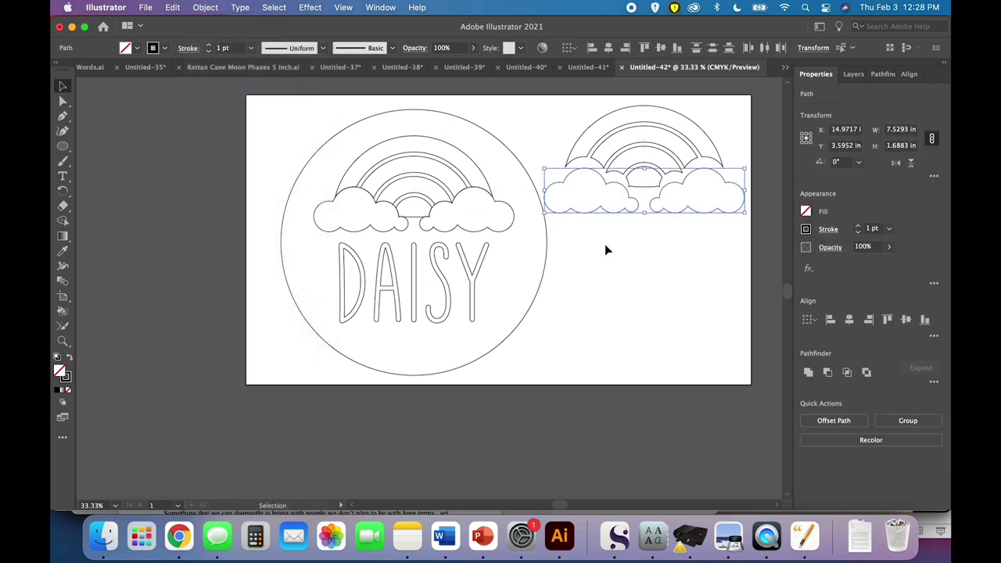
{"action": "left_click", "coordinate": [605, 244]}
{"action": "left_click_drag", "start_coordinate": [608, 218], "coordinate": [604, 211]}
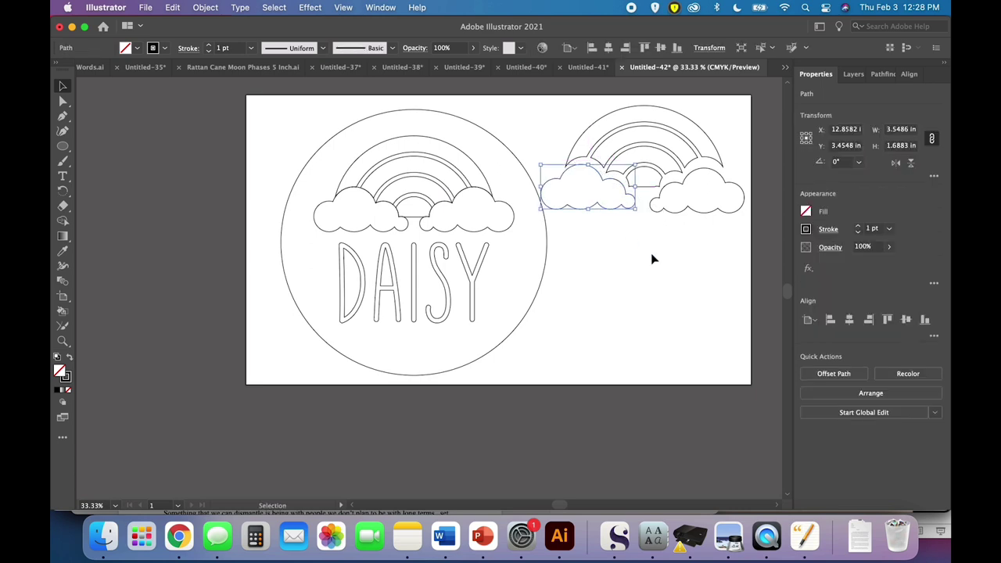
{"action": "left_click", "coordinate": [651, 253]}
{"action": "mouse_move", "coordinate": [711, 217]}
{"action": "left_mouse_down"}
{"action": "mouse_move", "coordinate": [721, 216]}
{"action": "mouse_move", "coordinate": [706, 214]}
{"action": "mouse_move", "coordinate": [650, 264]}
{"action": "mouse_move", "coordinate": [707, 210]}
{"action": "left_mouse_up"}
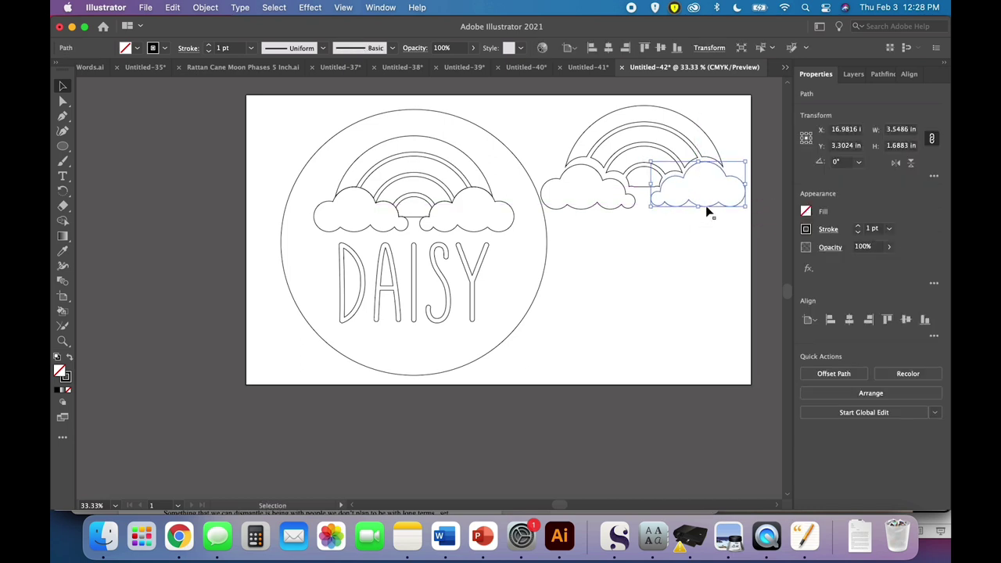
{"action": "left_click", "coordinate": [706, 252]}
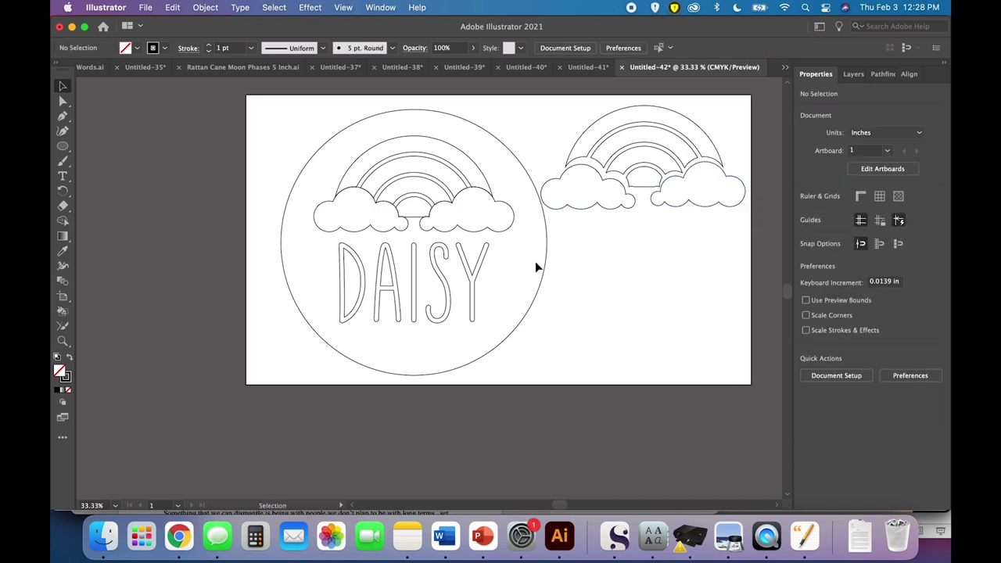
{"action": "left_click", "coordinate": [483, 272]}
- Alt-drag a copy of DAISY under the right rainbow and ungroup it into separate letters
{"action": "left_click_drag", "start_coordinate": [479, 274], "coordinate": [715, 264]}
{"action": "left_click", "coordinate": [581, 380]}
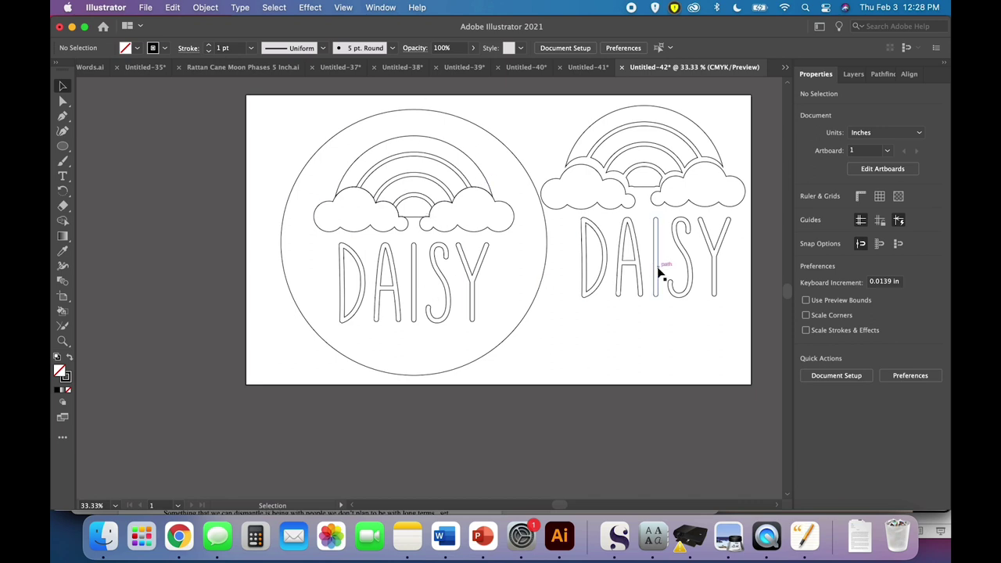
{"action": "left_click", "coordinate": [664, 291]}
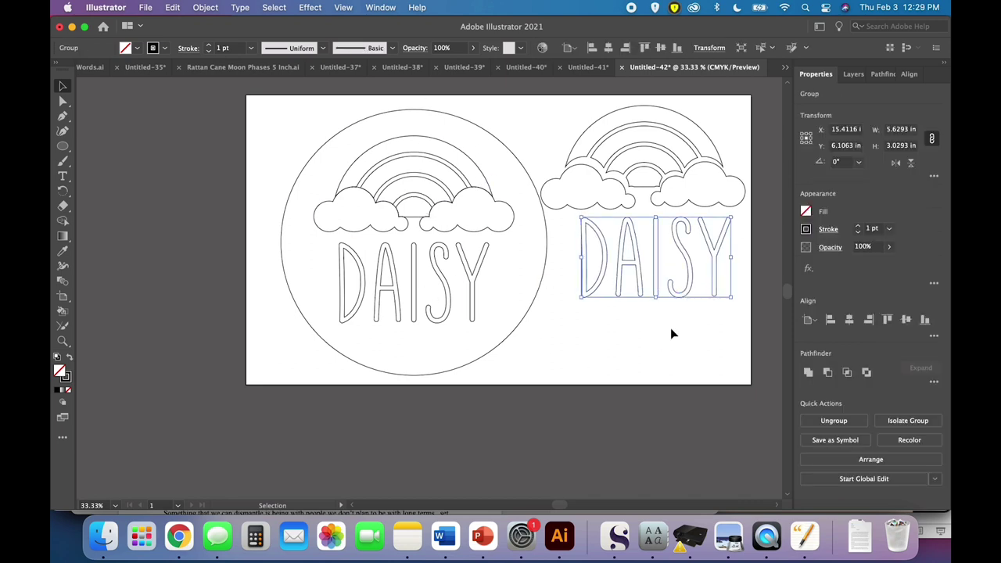
{"action": "left_click", "coordinate": [205, 8]}
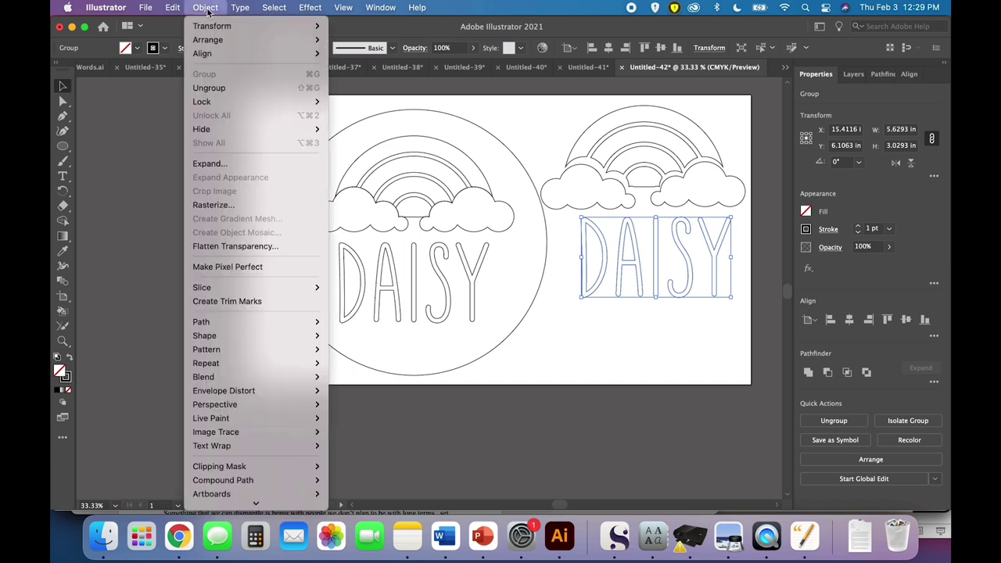
{"action": "left_click", "coordinate": [219, 87]}
{"action": "left_click", "coordinate": [595, 315]}
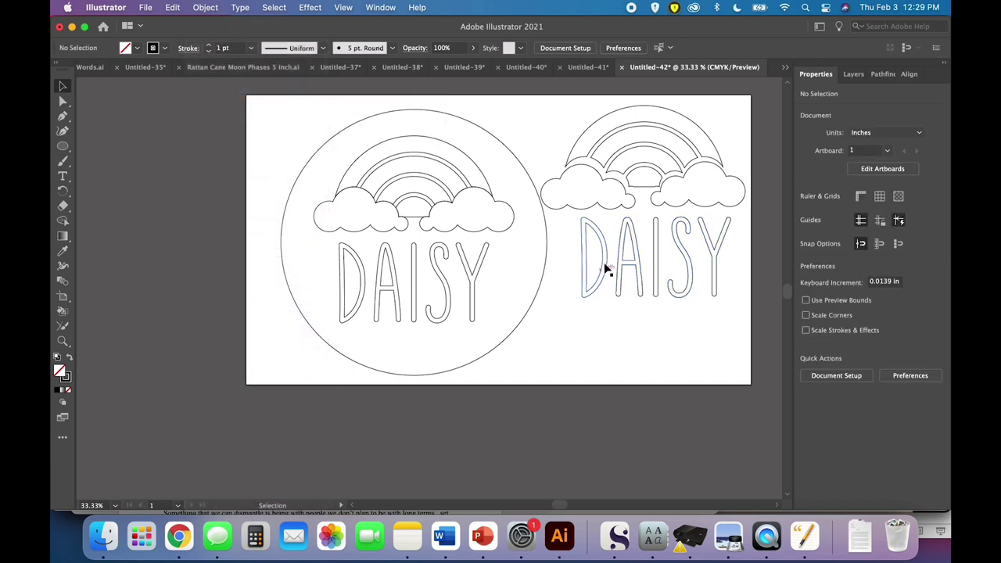
- Nudge the A, I, S and Y left in turn so each letter touches its neighbour
{"action": "left_click_drag", "start_coordinate": [726, 306], "coordinate": [637, 286]}
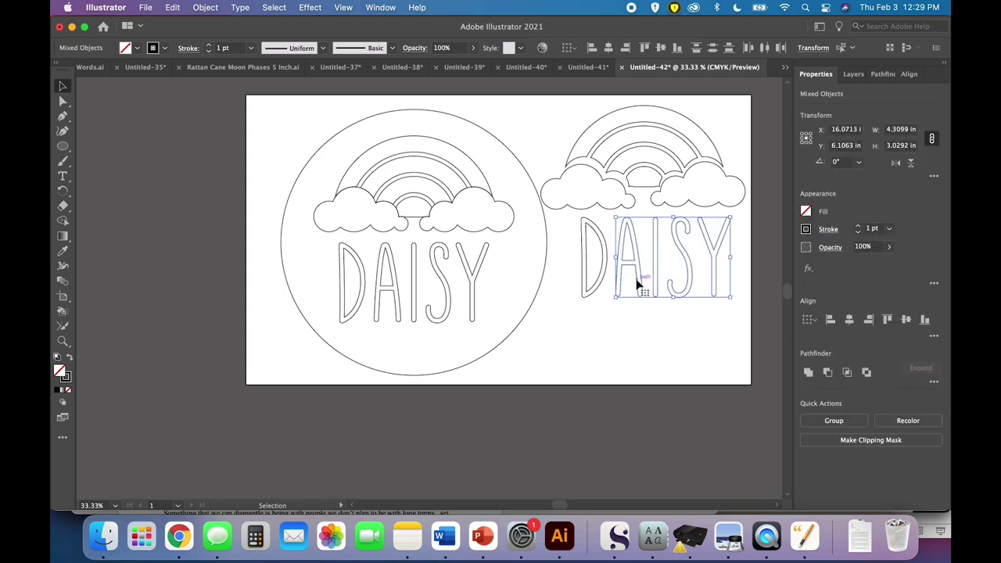
{"action": "key", "text": "Left"}
{"action": "key", "text": "Left"}
{"action": "key", "text": "Left"}
{"action": "key", "text": "Left"}
{"action": "key", "text": "Left"}
{"action": "key", "text": "Left"}
{"action": "key", "text": "Left"}
{"action": "key", "text": "Left"}
{"action": "key", "text": "Left"}
{"action": "key", "text": "Left"}
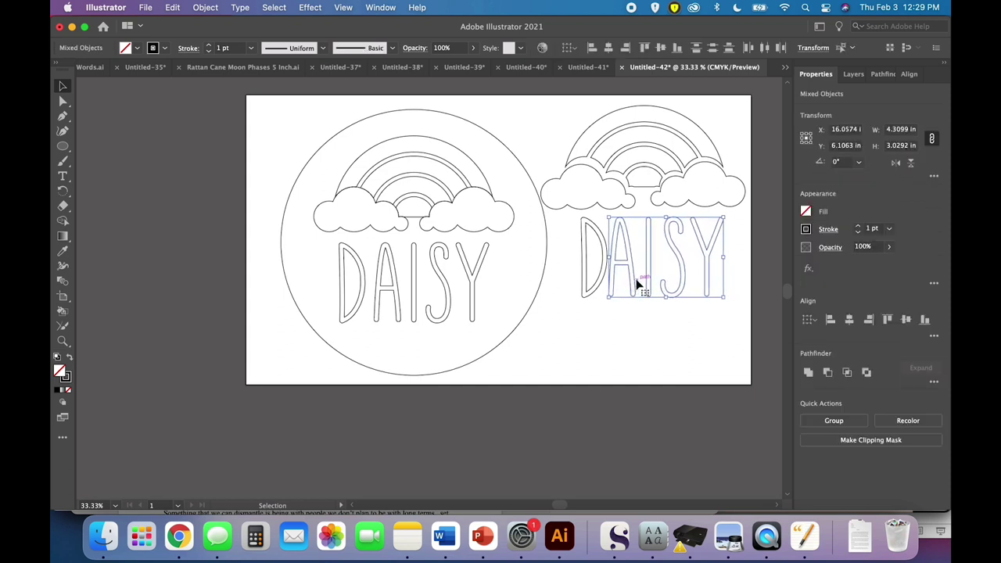
{"action": "left_click", "coordinate": [691, 320]}
{"action": "left_click_drag", "start_coordinate": [700, 306], "coordinate": [646, 252]}
{"action": "key", "text": "Left"}
{"action": "key", "text": "Left"}
{"action": "key", "text": "Left"}
{"action": "key", "text": "Left"}
{"action": "key", "text": "Left"}
{"action": "key", "text": "Left"}
{"action": "key", "text": "Left"}
{"action": "key", "text": "Left"}
{"action": "key", "text": "Left"}
{"action": "key", "text": "Left"}
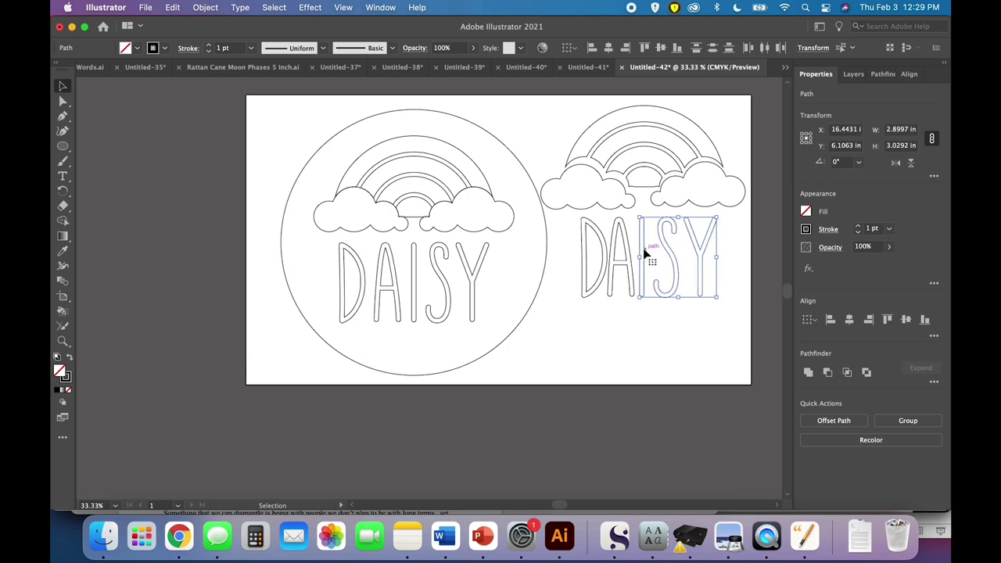
{"action": "left_click", "coordinate": [699, 315]}
{"action": "left_click_drag", "start_coordinate": [724, 303], "coordinate": [665, 282]}
{"action": "key", "text": "Left"}
{"action": "key", "text": "Left"}
{"action": "key", "text": "Left"}
{"action": "key", "text": "Left"}
{"action": "key", "text": "Left"}
{"action": "key", "text": "Left"}
{"action": "key", "text": "Left"}
{"action": "key", "text": "Left"}
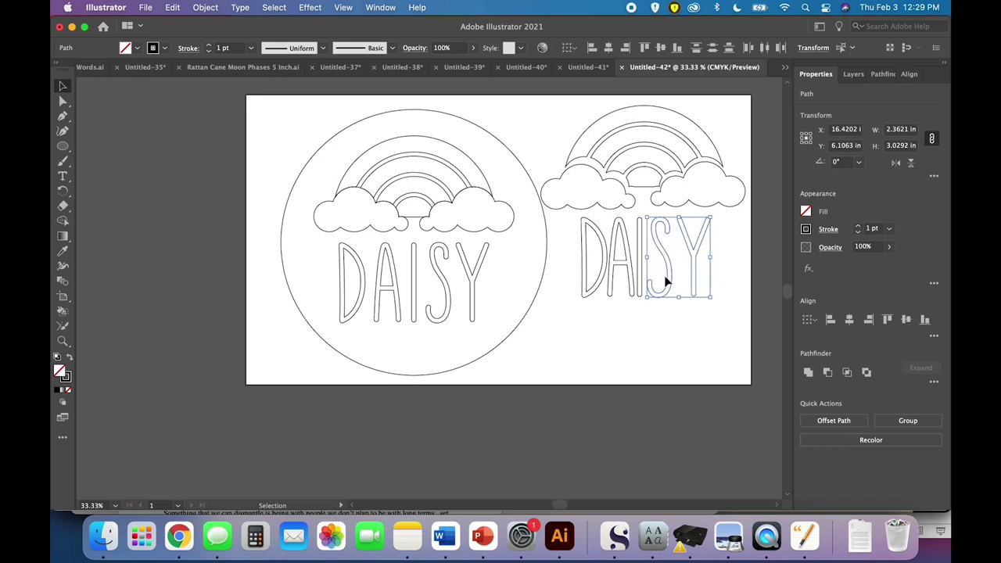
{"action": "left_click", "coordinate": [714, 324]}
{"action": "left_click_drag", "start_coordinate": [715, 323], "coordinate": [684, 289]}
{"action": "key", "text": "Left"}
{"action": "key", "text": "Left"}
{"action": "key", "text": "Left"}
{"action": "key", "text": "Left"}
{"action": "key", "text": "Left"}
{"action": "key", "text": "Left"}
{"action": "key", "text": "Left"}
{"action": "key", "text": "Left"}
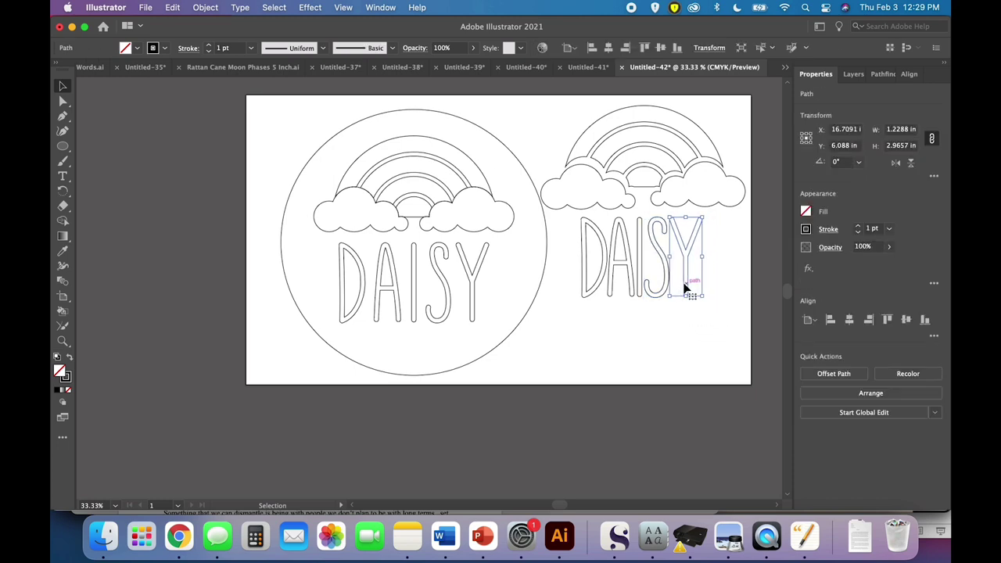
{"action": "left_click", "coordinate": [671, 315]}
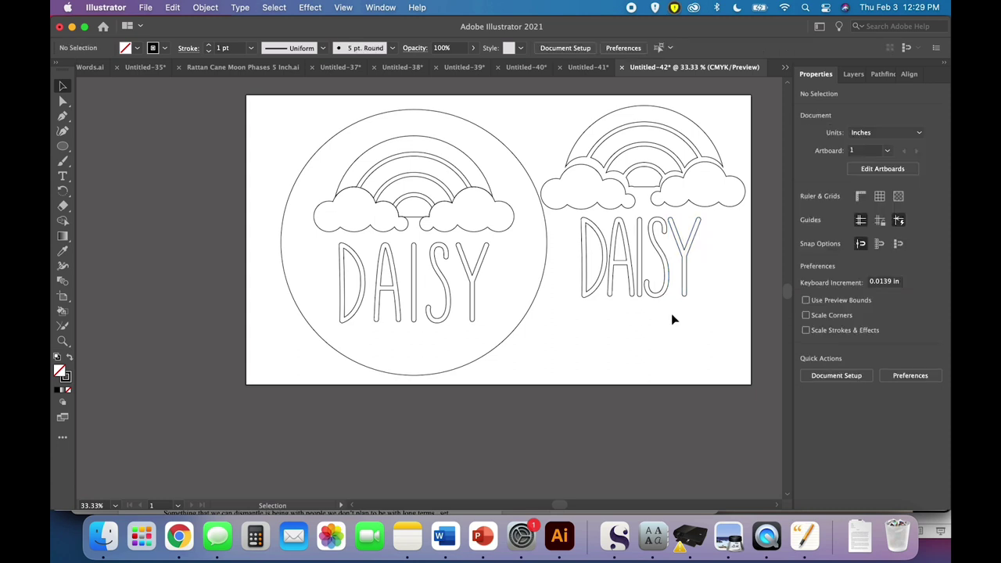
- Select the rainbow-and-clouds group inside the circle
{"action": "scroll", "coordinate": [588, 326], "scroll_direction": "left", "scroll_amount": 3}
{"action": "scroll", "coordinate": [588, 327], "scroll_direction": "left", "scroll_amount": 3}
{"action": "left_click", "coordinate": [579, 322]}
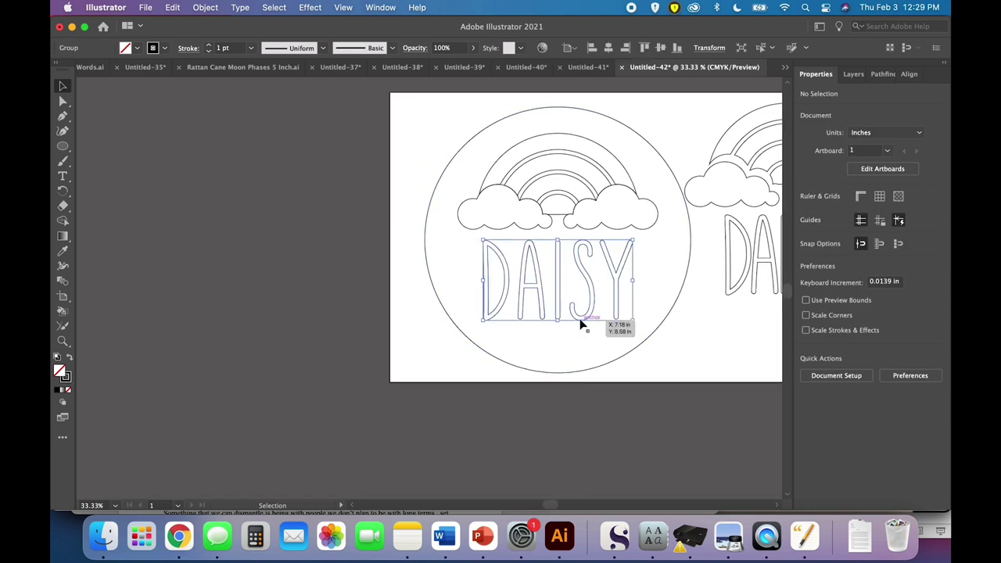
{"action": "left_click", "coordinate": [573, 229]}
{"action": "left_click", "coordinate": [572, 219]}
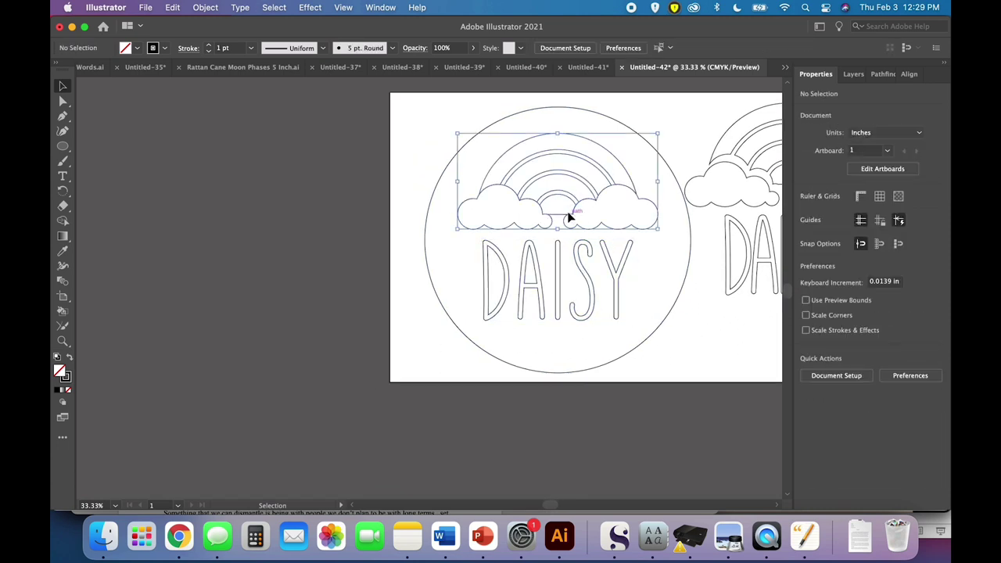
{"action": "left_click", "coordinate": [574, 262]}
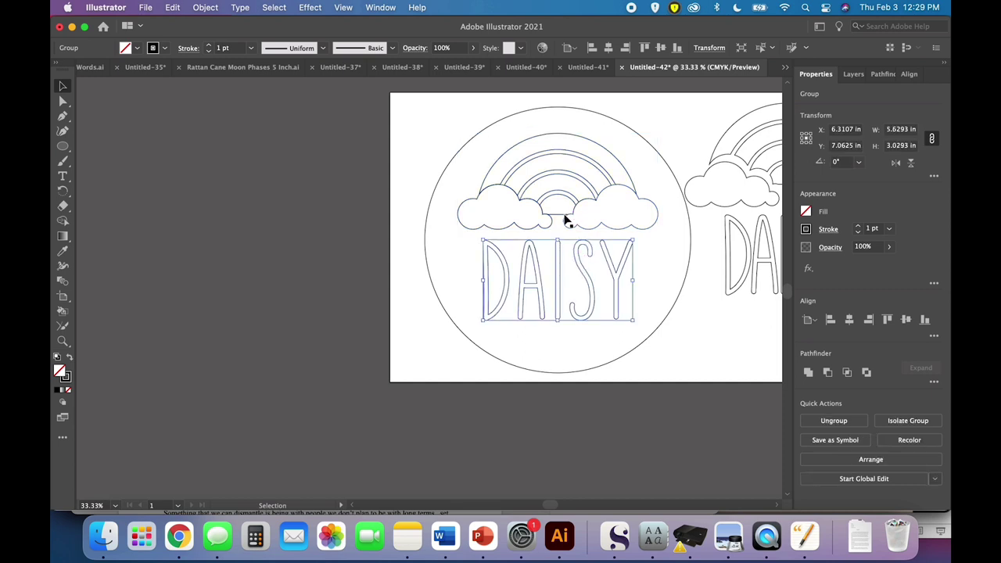
{"action": "left_click", "coordinate": [564, 219]}
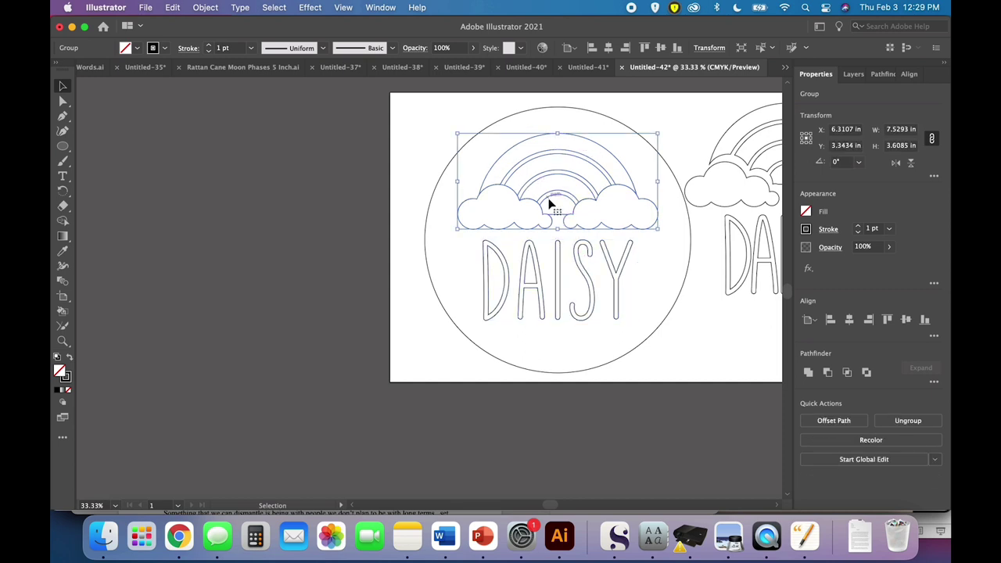
- Add a -0.04 in offset path to the rainbow, give it a green stroke, and zoom in
{"action": "left_click", "coordinate": [206, 8]}
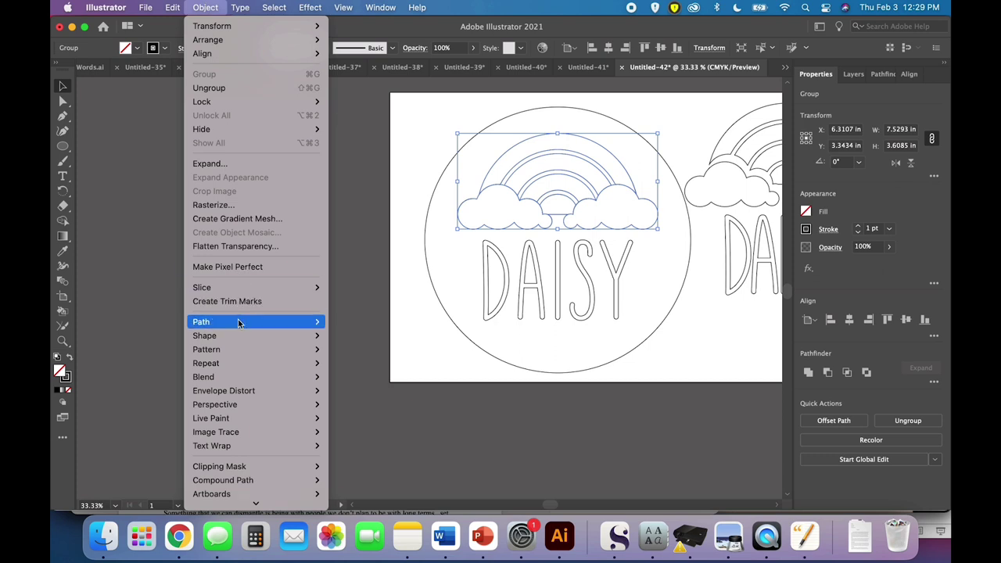
{"action": "mouse_move", "coordinate": [238, 324]}
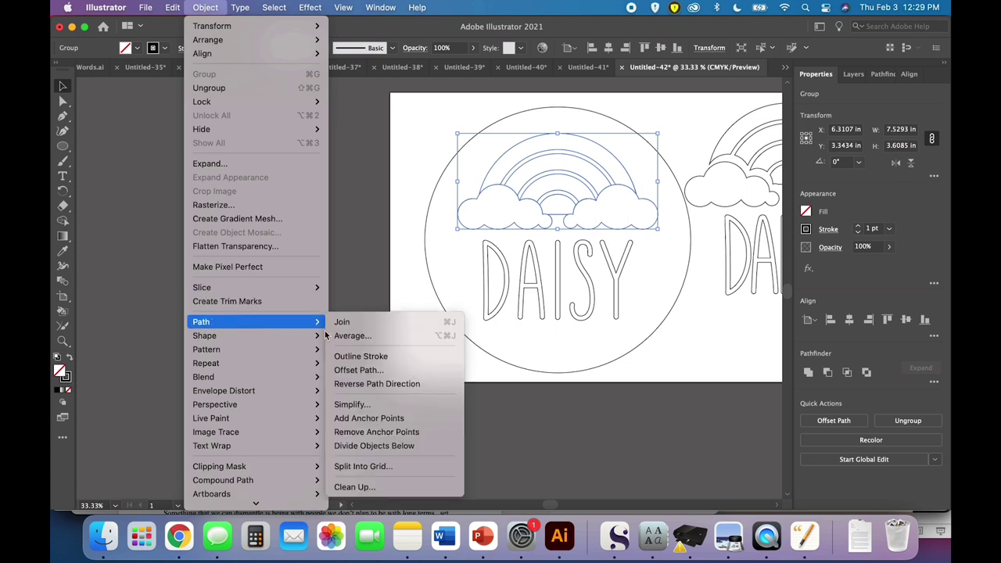
{"action": "left_click", "coordinate": [389, 373]}
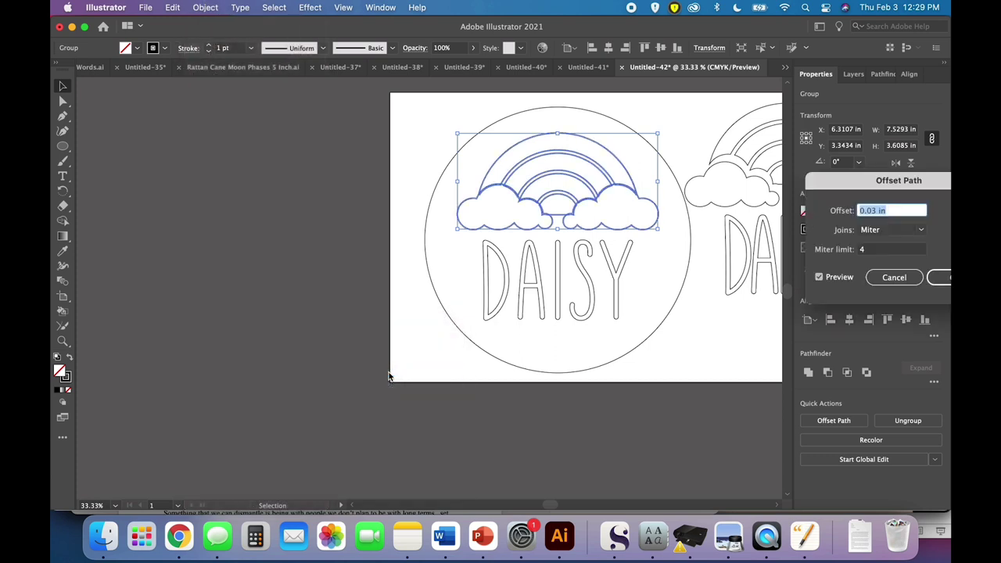
{"action": "type", "text": "-.04"}
{"action": "key", "text": "Tab"}
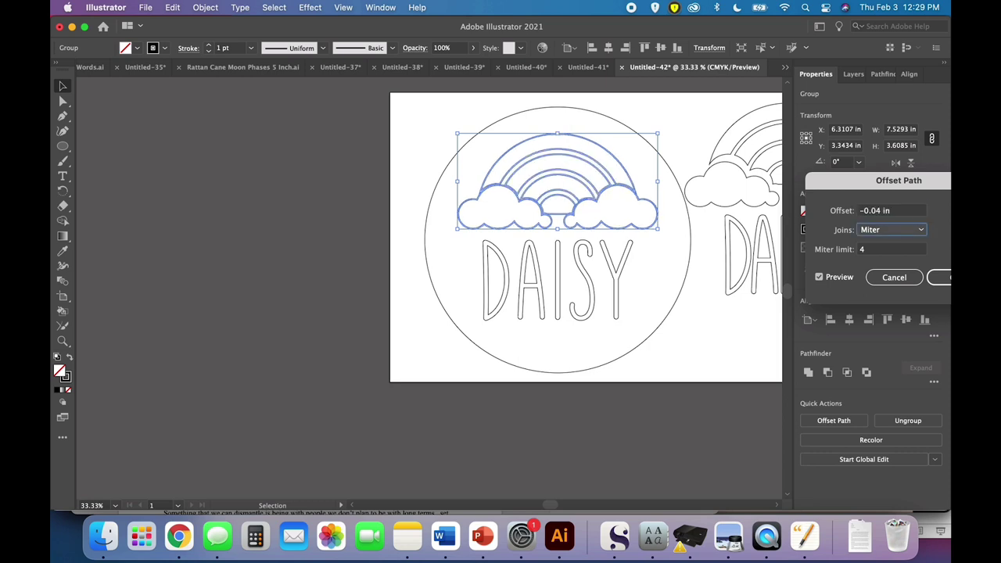
{"action": "key", "text": "Return"}
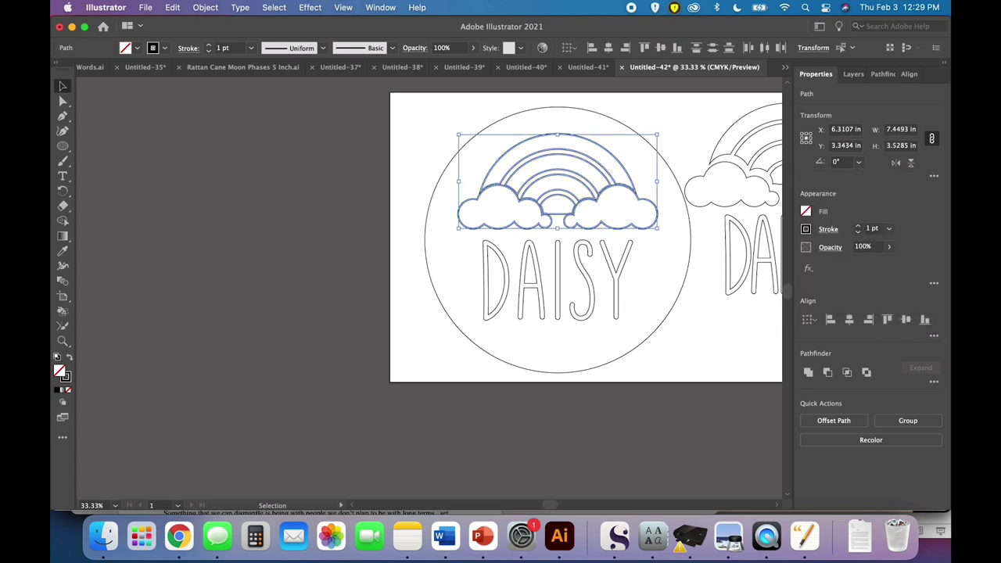
{"action": "left_click", "coordinate": [165, 47]}
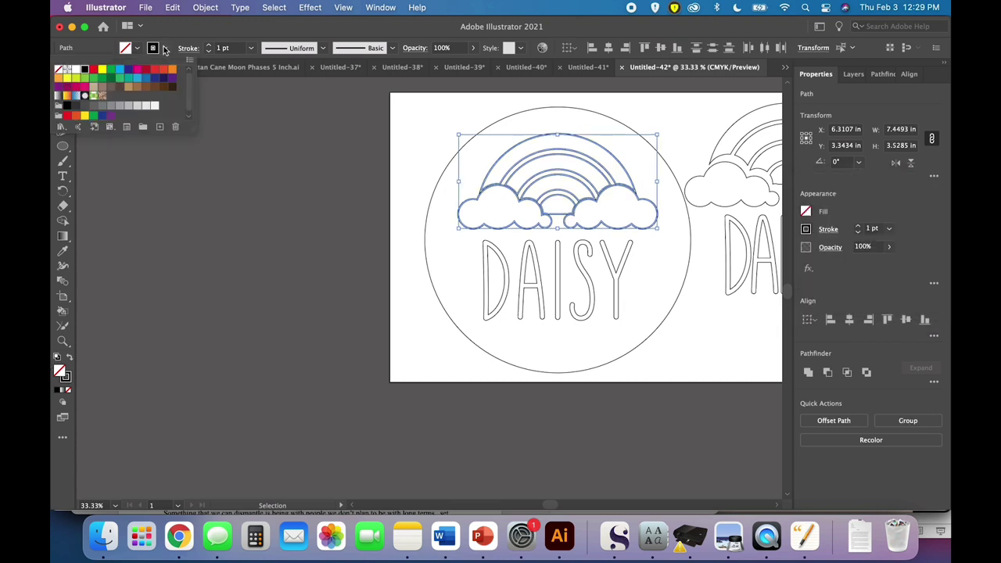
{"action": "left_click", "coordinate": [110, 78]}
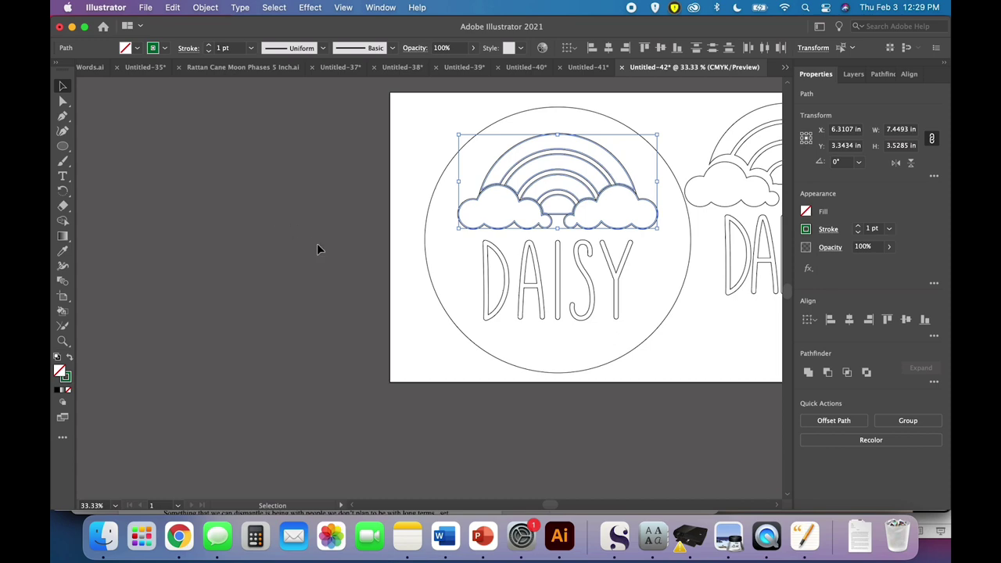
{"action": "key", "text": "super+equal"}
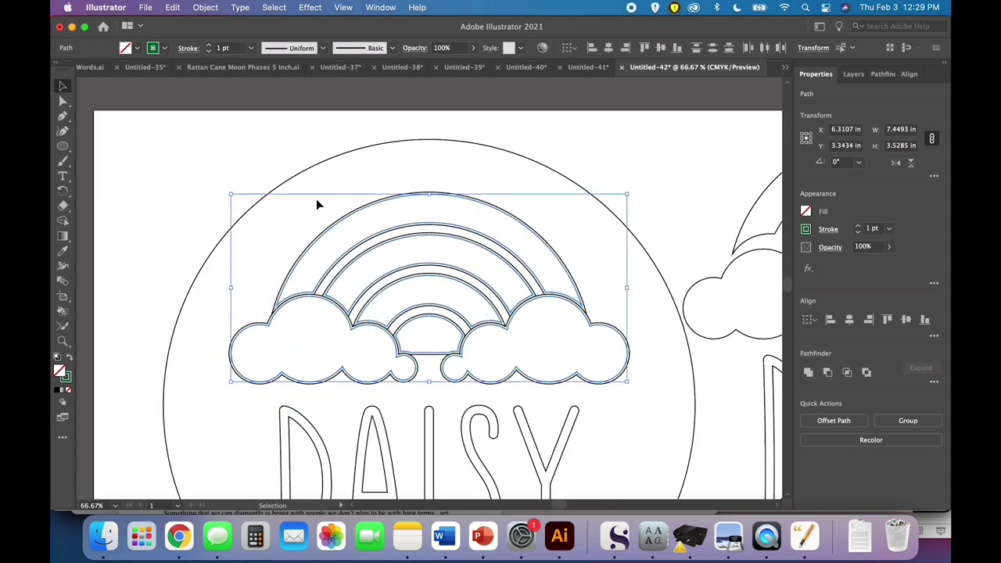
{"action": "scroll", "coordinate": [349, 182], "scroll_direction": "down", "scroll_amount": 2}
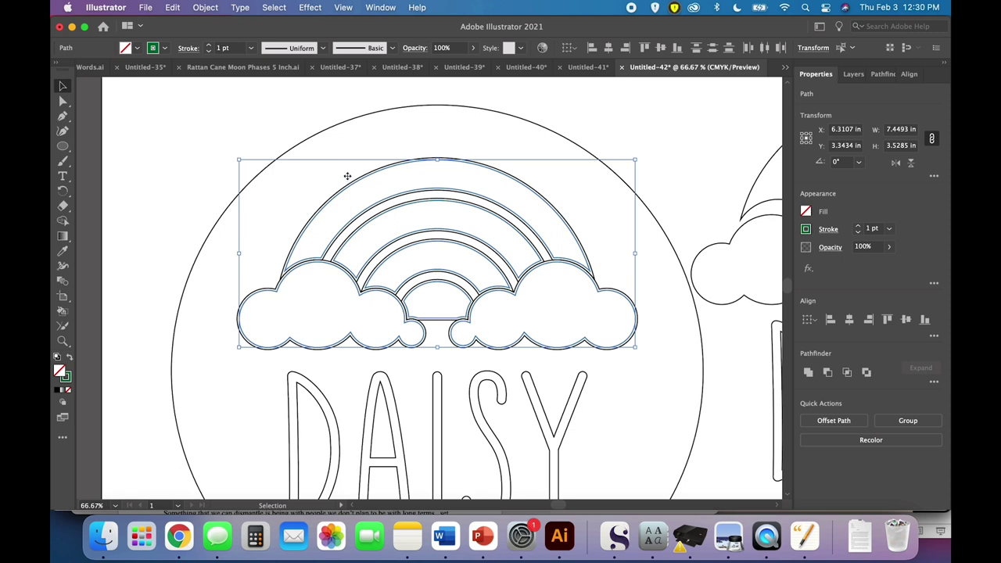
- Delete the original black rainbow and clouds and paste the green outline in place
{"action": "left_click", "coordinate": [219, 86]}
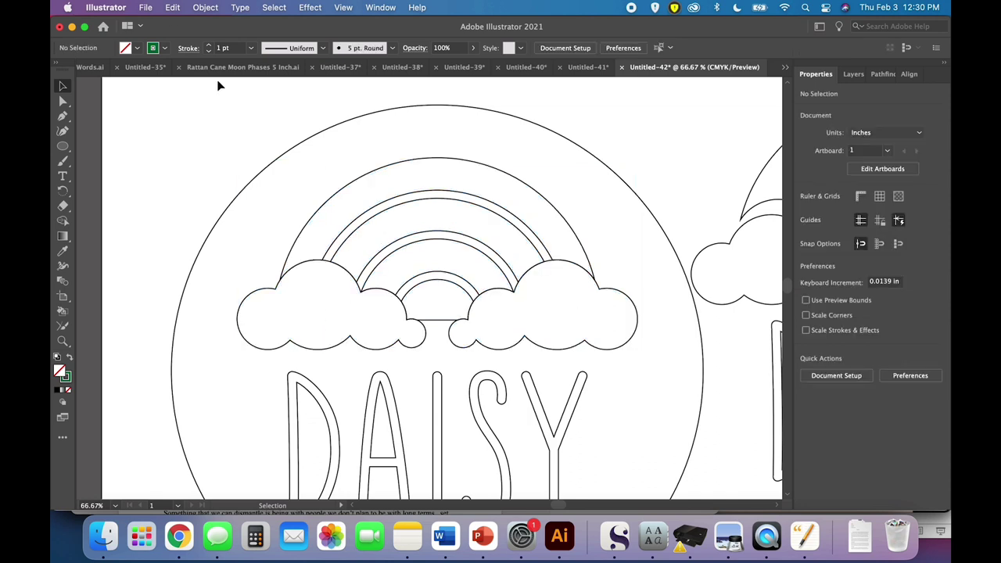
{"action": "left_click", "coordinate": [426, 159]}
{"action": "key", "text": "Delete"}
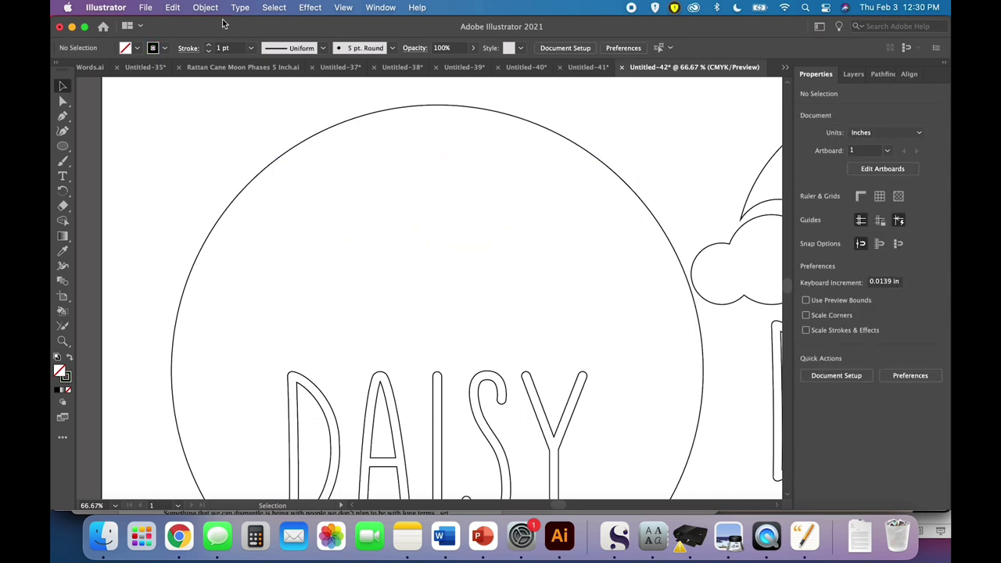
{"action": "left_click", "coordinate": [172, 7]}
{"action": "left_click", "coordinate": [193, 134]}
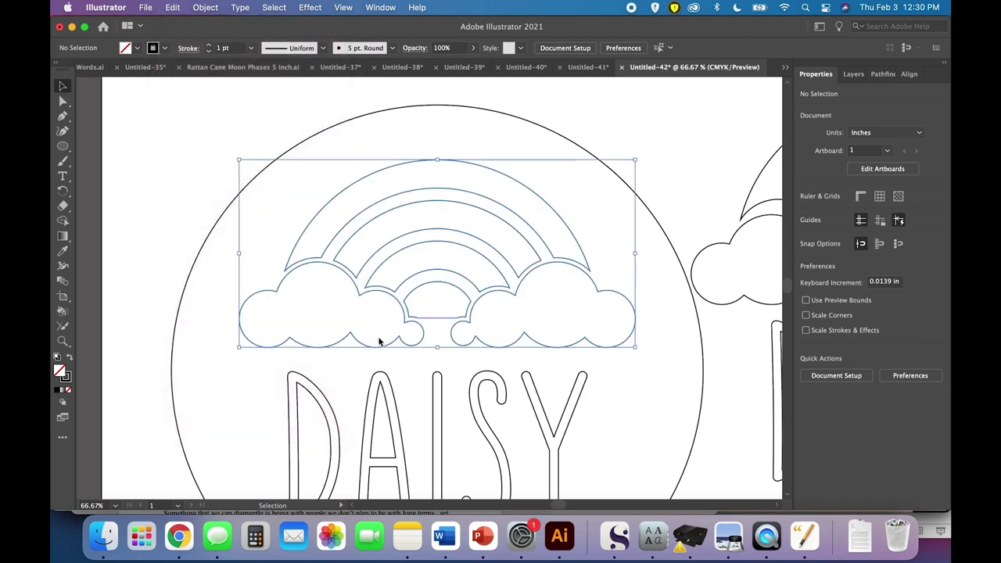
- Deselect and pan around the artboard to review the green rainbow in the circle
{"action": "left_click", "coordinate": [230, 391]}
{"action": "scroll", "coordinate": [277, 322], "scroll_direction": "down", "scroll_amount": 2}
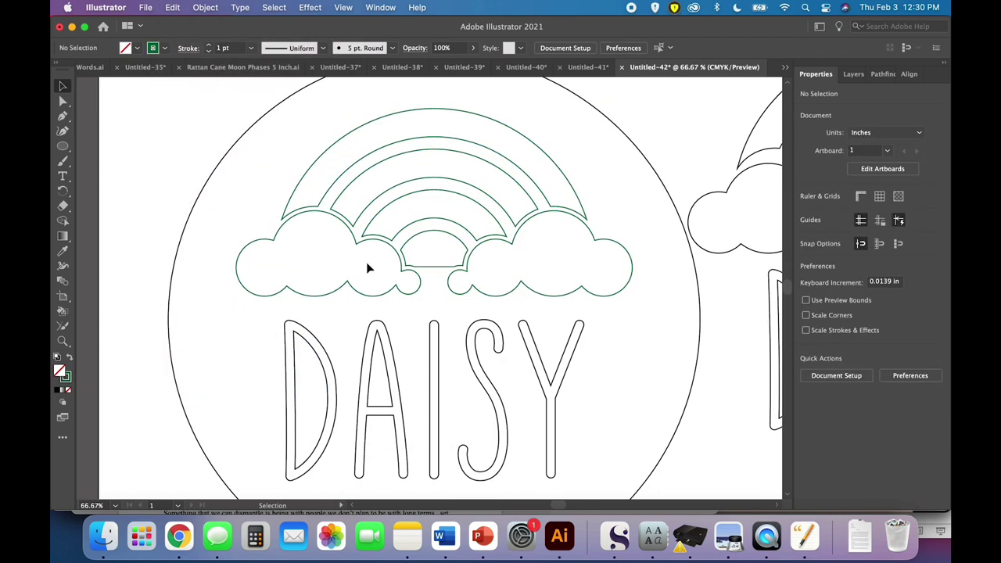
{"action": "scroll", "coordinate": [366, 262], "scroll_direction": "down", "scroll_amount": 1}
{"action": "scroll", "coordinate": [478, 302], "scroll_direction": "up", "scroll_amount": 1}
{"action": "scroll", "coordinate": [479, 302], "scroll_direction": "up", "scroll_amount": 1}
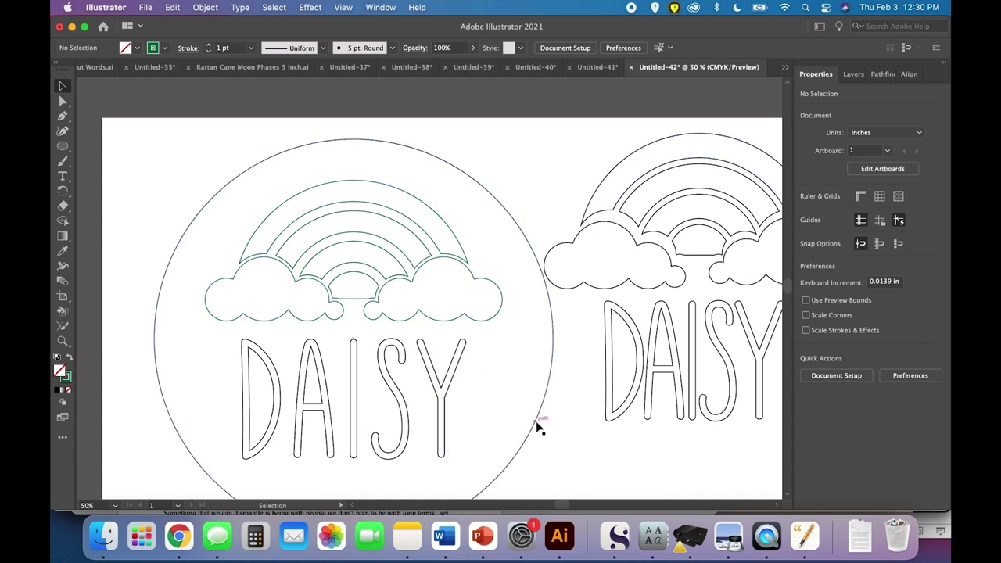
{"action": "scroll", "coordinate": [582, 444], "scroll_direction": "down", "scroll_amount": 2}
{"action": "scroll", "coordinate": [581, 444], "scroll_direction": "left", "scroll_amount": 2}
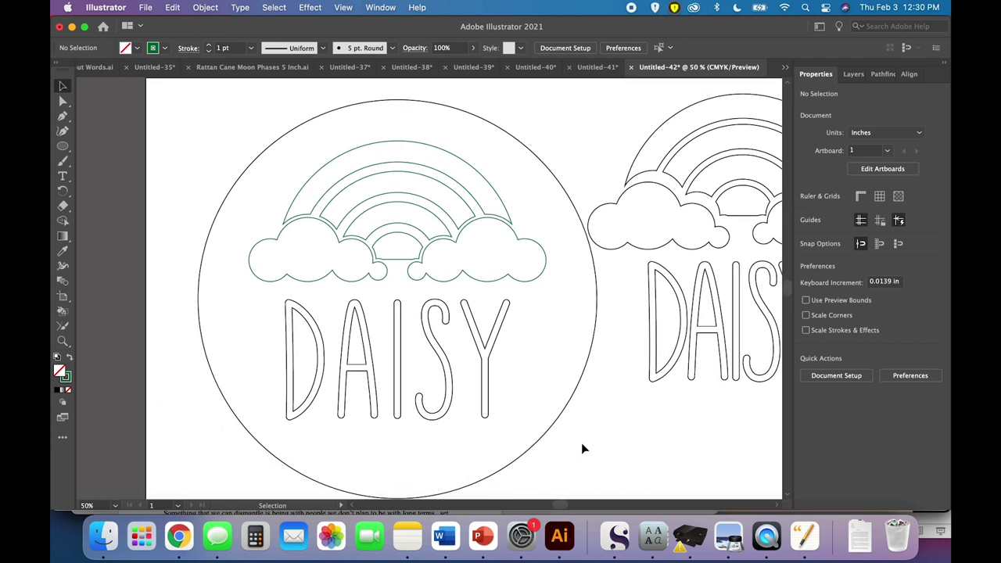
{"action": "scroll", "coordinate": [581, 446], "scroll_direction": "right", "scroll_amount": 4}
{"action": "scroll", "coordinate": [582, 445], "scroll_direction": "up", "scroll_amount": 1}
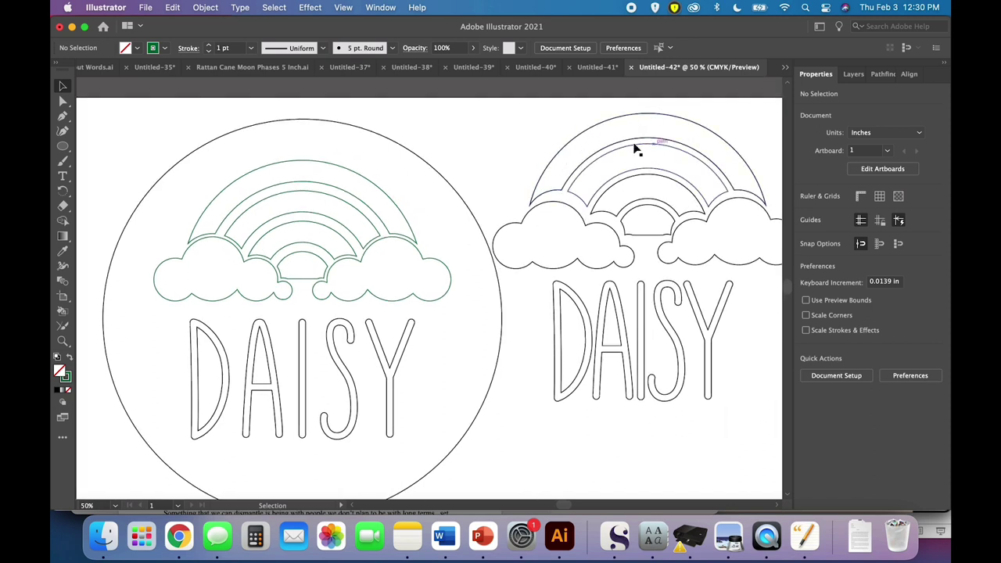
- Clear the selection and select the black DAISY lettering group inside the circle
{"action": "left_click", "coordinate": [544, 166]}
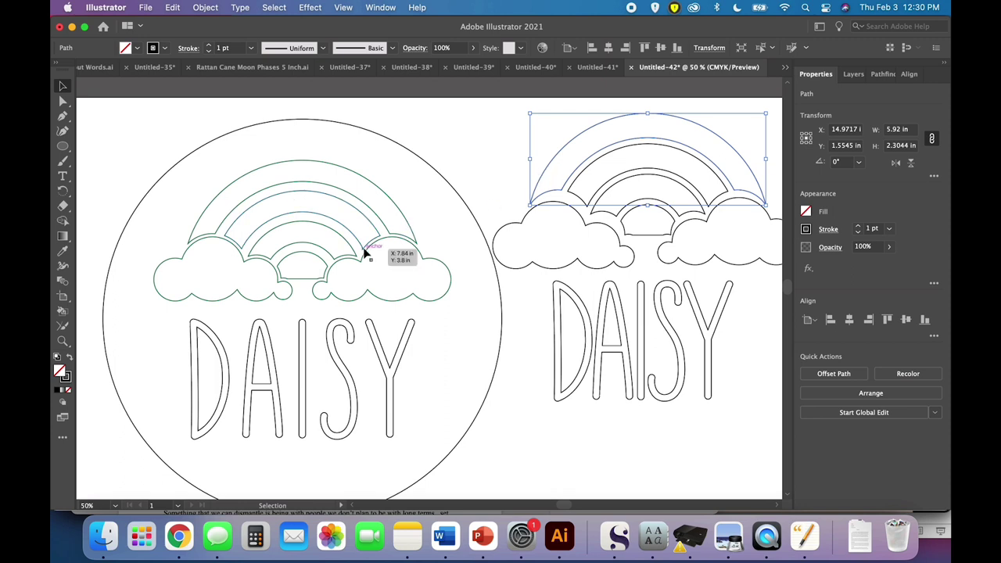
{"action": "scroll", "coordinate": [364, 252], "scroll_direction": "down", "scroll_amount": 5}
{"action": "scroll", "coordinate": [364, 252], "scroll_direction": "left", "scroll_amount": 5}
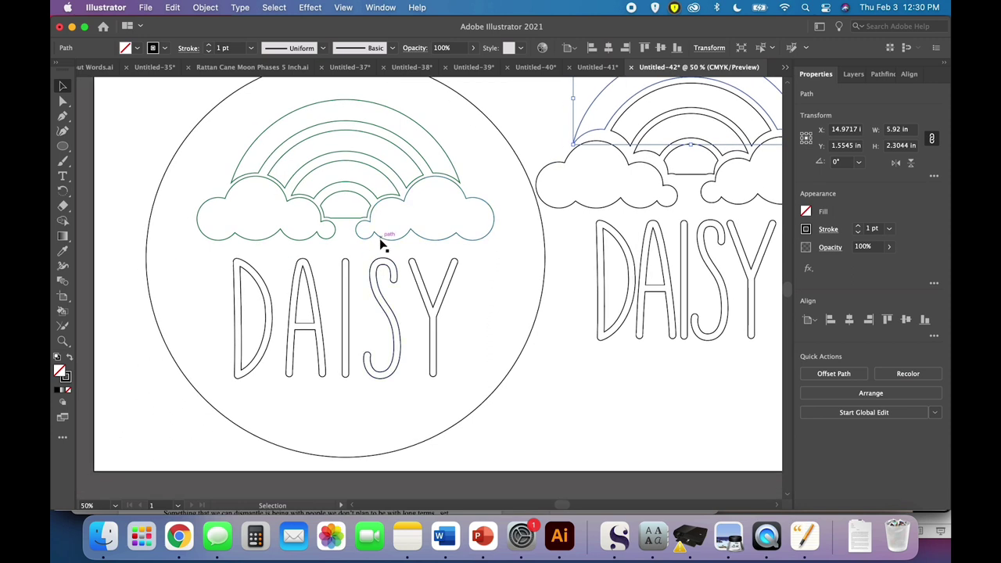
{"action": "left_click", "coordinate": [381, 244]}
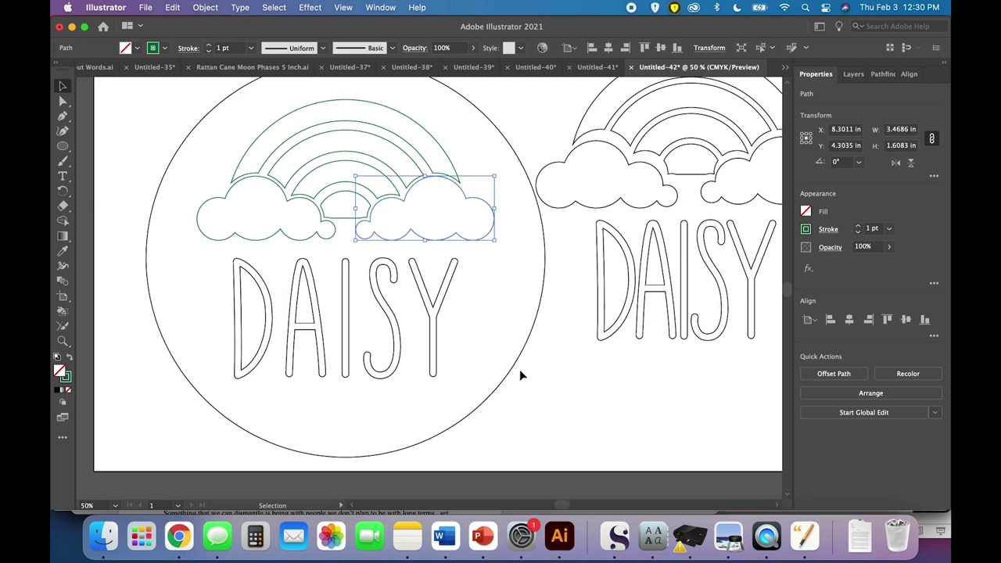
{"action": "left_click", "coordinate": [469, 368]}
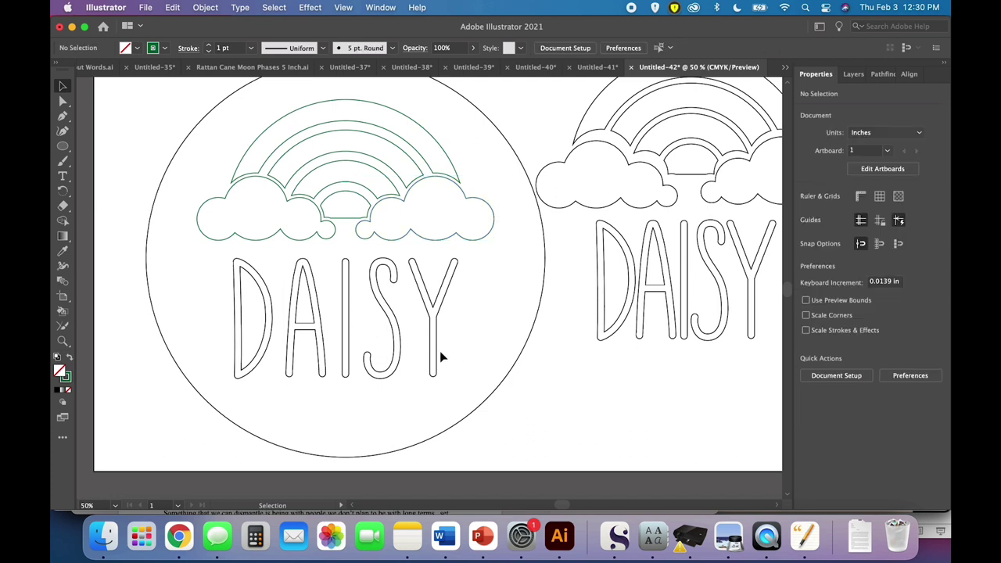
{"action": "left_click", "coordinate": [433, 357]}
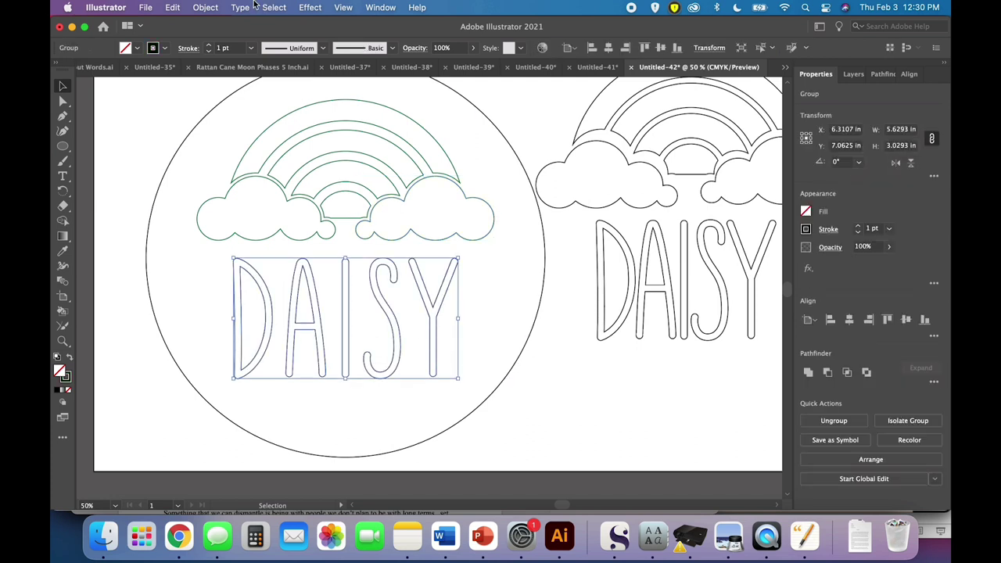
- Create a -0.04 in offset path of the DAISY lettering with a green stroke
{"action": "left_click", "coordinate": [213, 7]}
{"action": "mouse_move", "coordinate": [211, 323]}
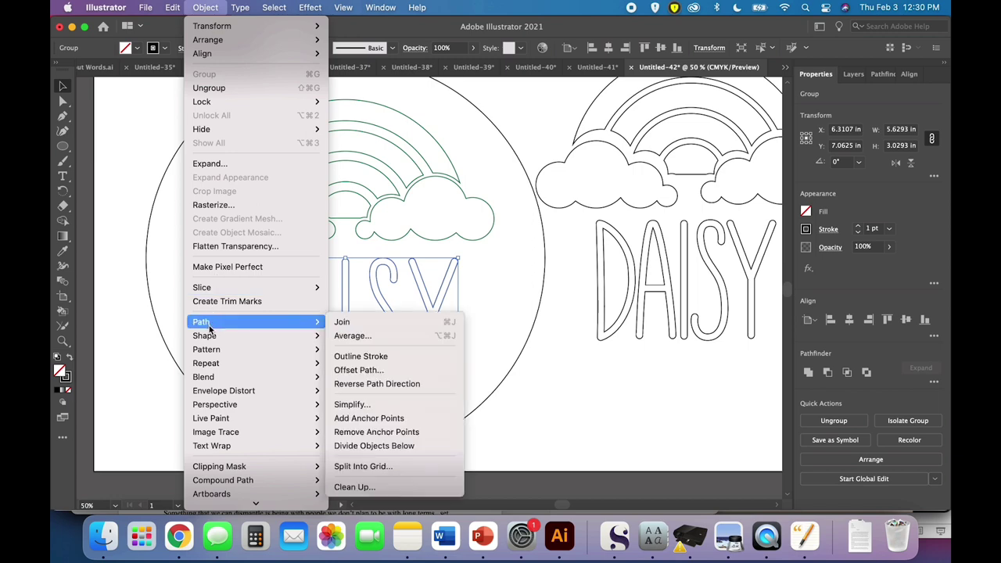
{"action": "left_click", "coordinate": [350, 369]}
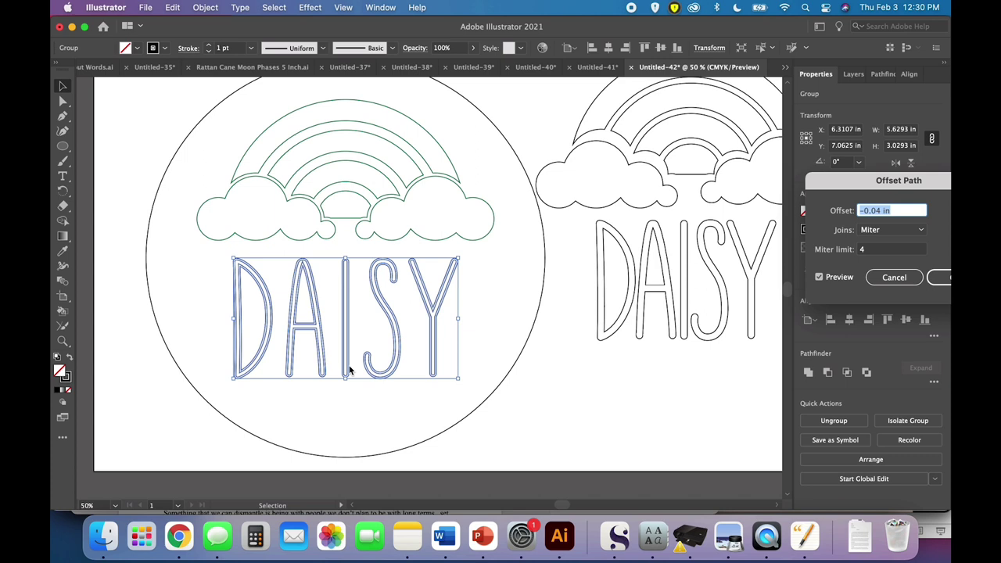
{"action": "key", "text": "Return"}
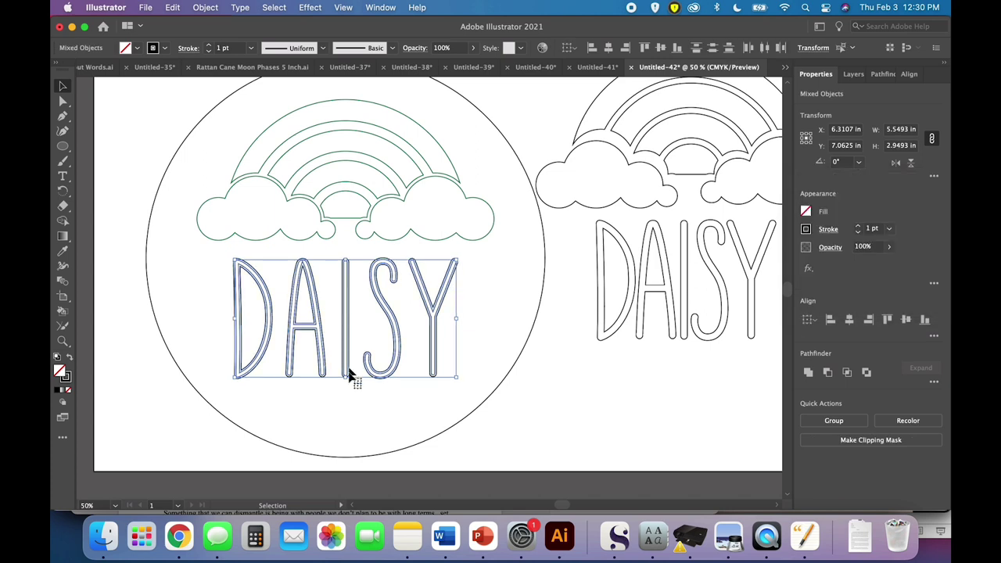
{"action": "left_click", "coordinate": [165, 49]}
{"action": "left_click", "coordinate": [112, 80]}
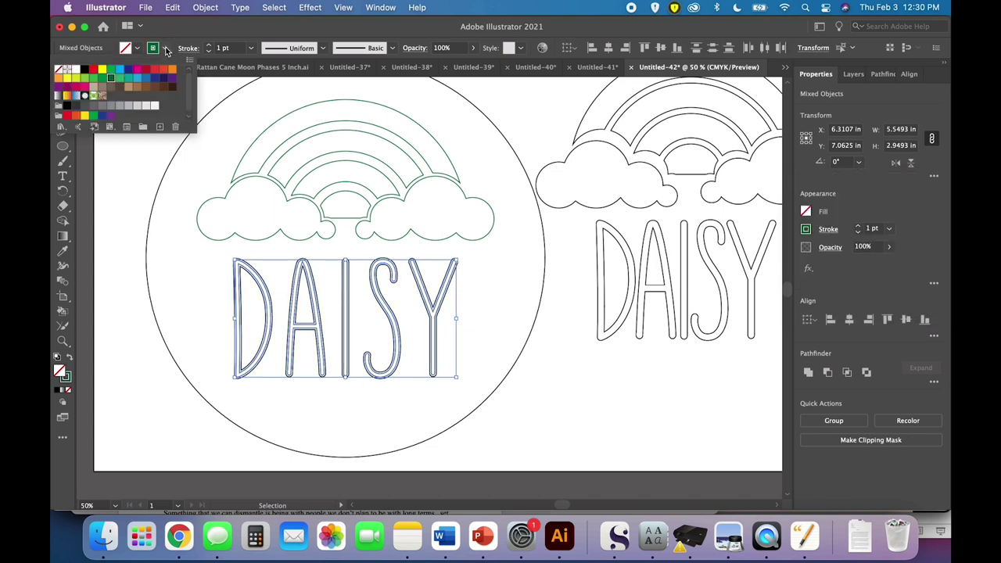
{"action": "left_click", "coordinate": [168, 48]}
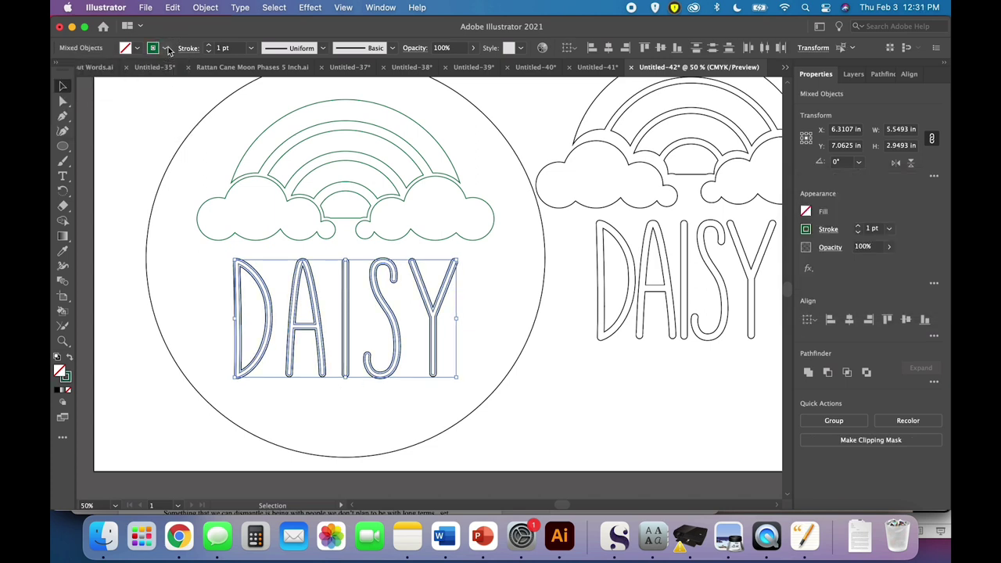
- Delete the original DAISY letters, paste the green lettering in place, and zoom out
{"action": "left_click", "coordinate": [261, 172]}
{"action": "left_click", "coordinate": [324, 311]}
{"action": "key", "text": "Delete"}
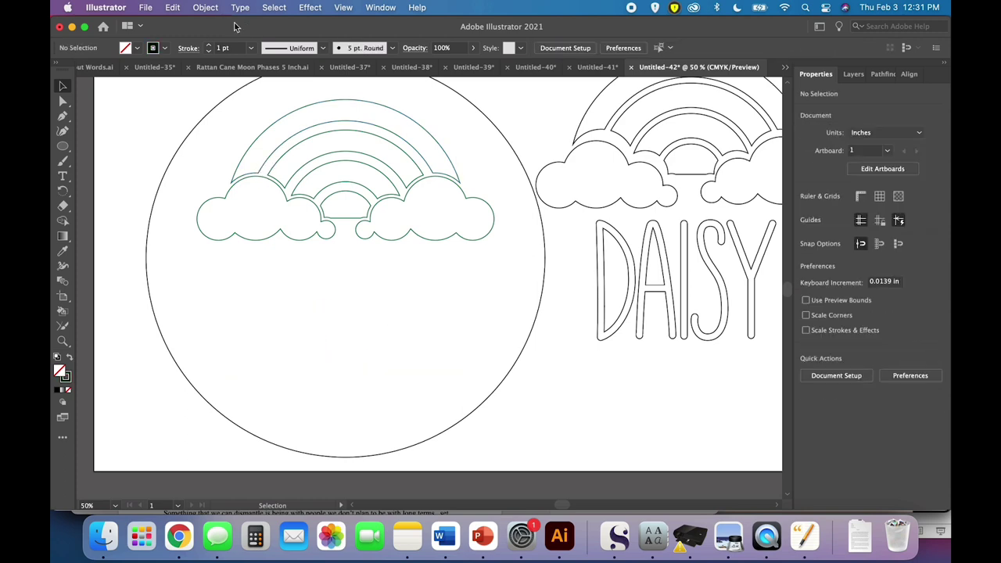
{"action": "left_click", "coordinate": [172, 7]}
{"action": "left_click", "coordinate": [203, 127]}
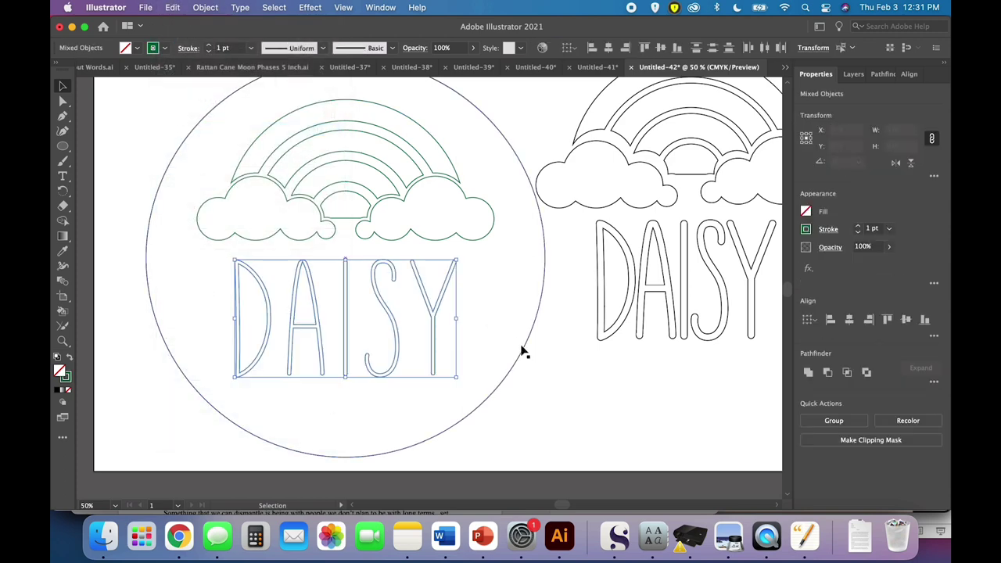
{"action": "left_click", "coordinate": [579, 385]}
{"action": "key", "text": "super+minus"}
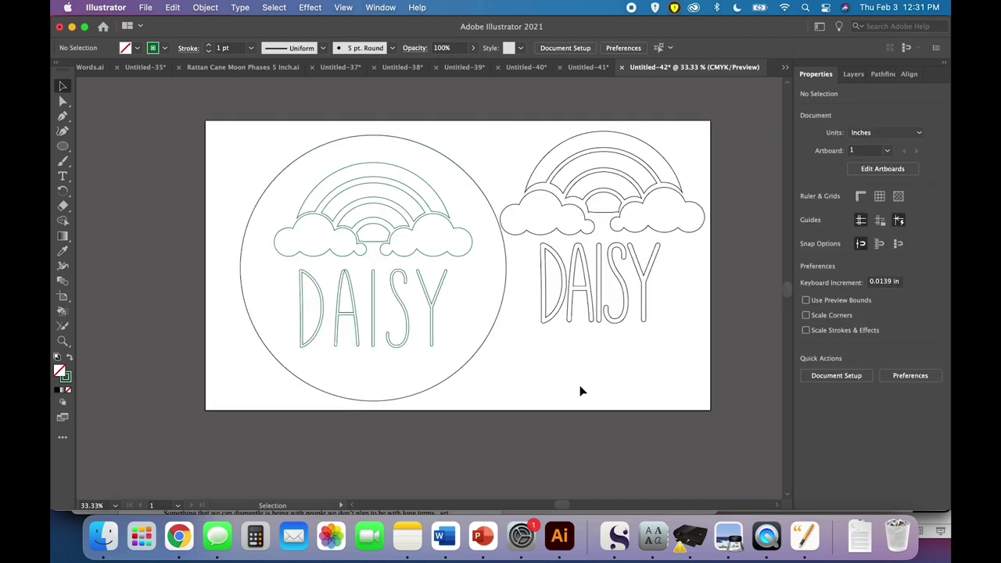
- Save the document as 'Rainbow DIY Kit Daisy' in Adobe Illustrator (ai) format
{"action": "left_click", "coordinate": [146, 7]}
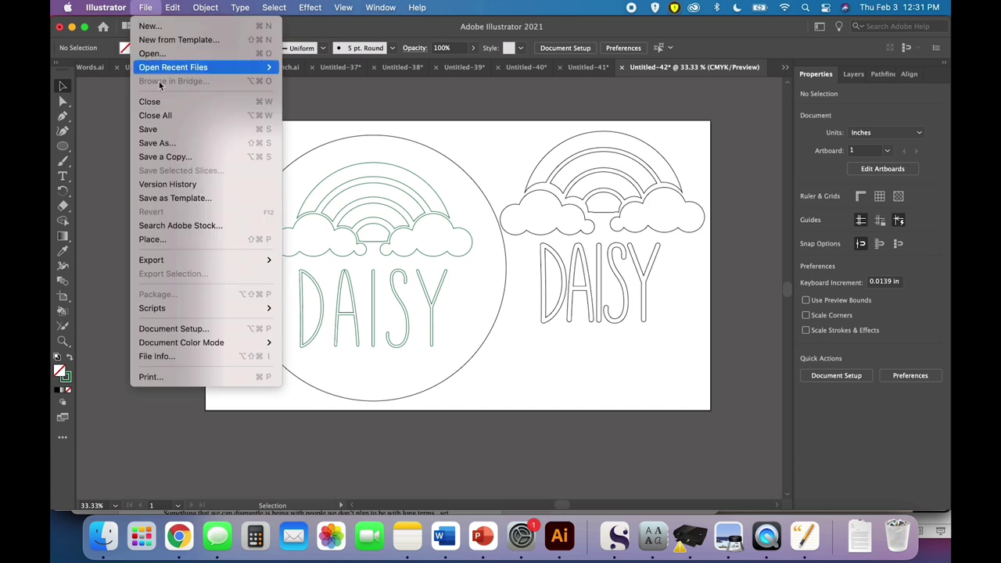
{"action": "left_click", "coordinate": [165, 144]}
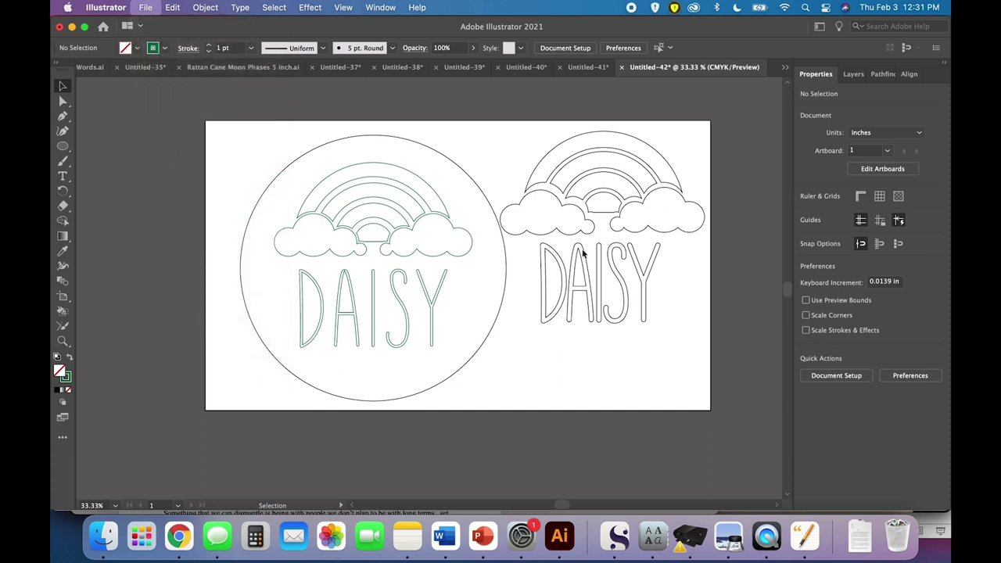
{"action": "triple_click", "coordinate": [454, 127]}
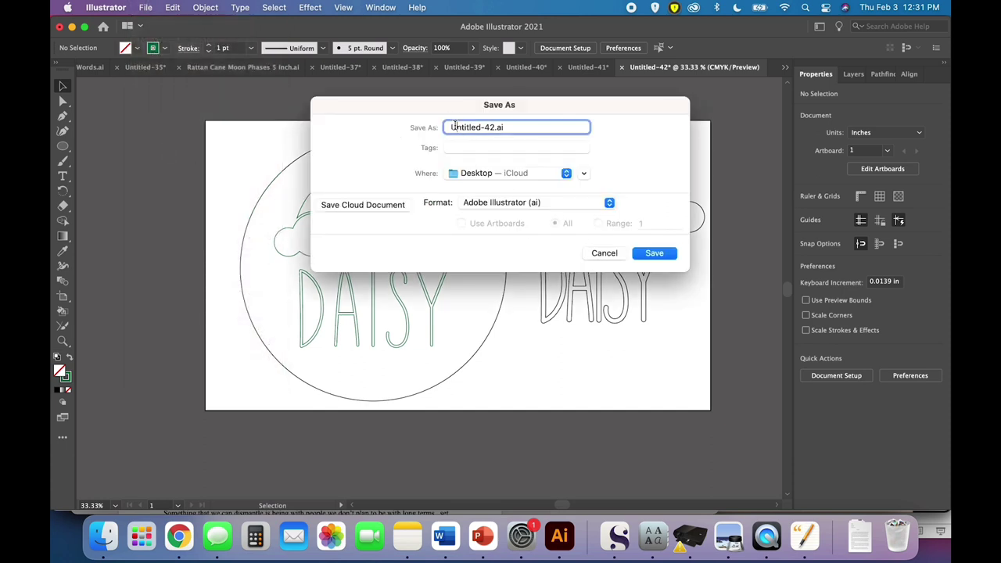
{"action": "type", "text": "Rainbow DiY Kit Diasy"}
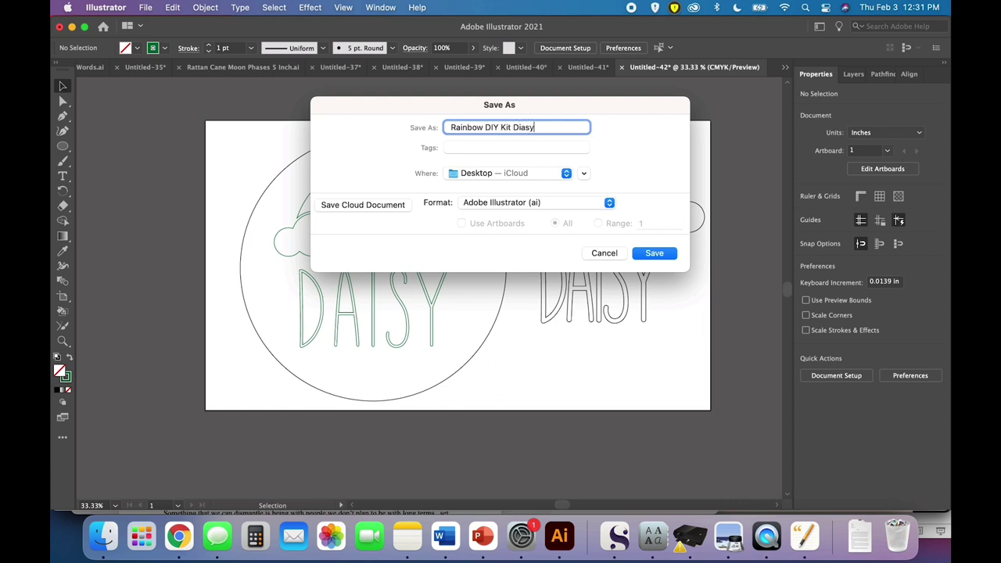
{"action": "key", "text": "BackSpace"}
{"action": "key", "text": "BackSpace"}
{"action": "key", "text": "BackSpace"}
{"action": "key", "text": "BackSpace"}
{"action": "type", "text": "aisy"}
{"action": "left_click", "coordinate": [588, 203]}
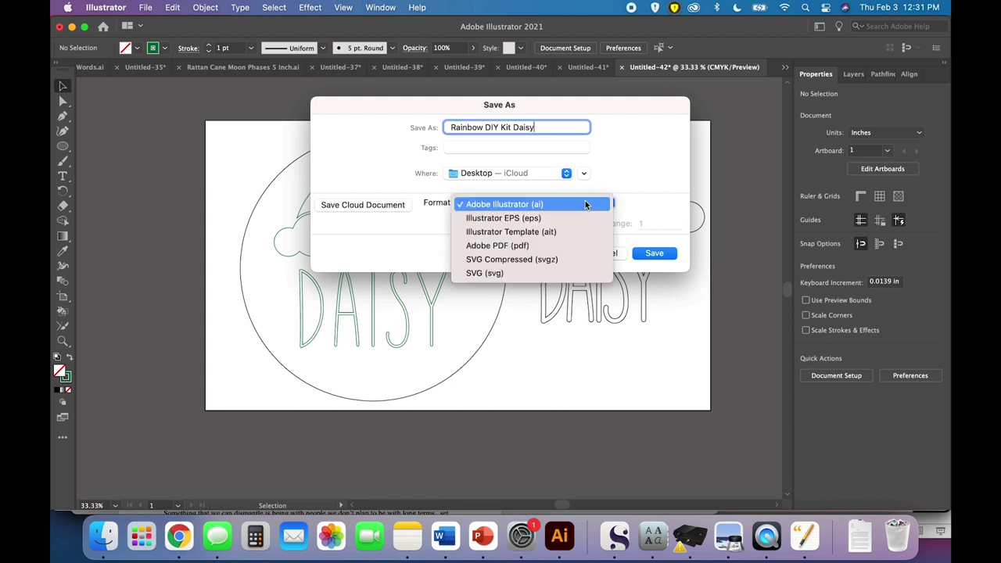
{"action": "left_click", "coordinate": [617, 172]}
{"action": "key", "text": "Return"}
{"action": "key", "text": "Return"}
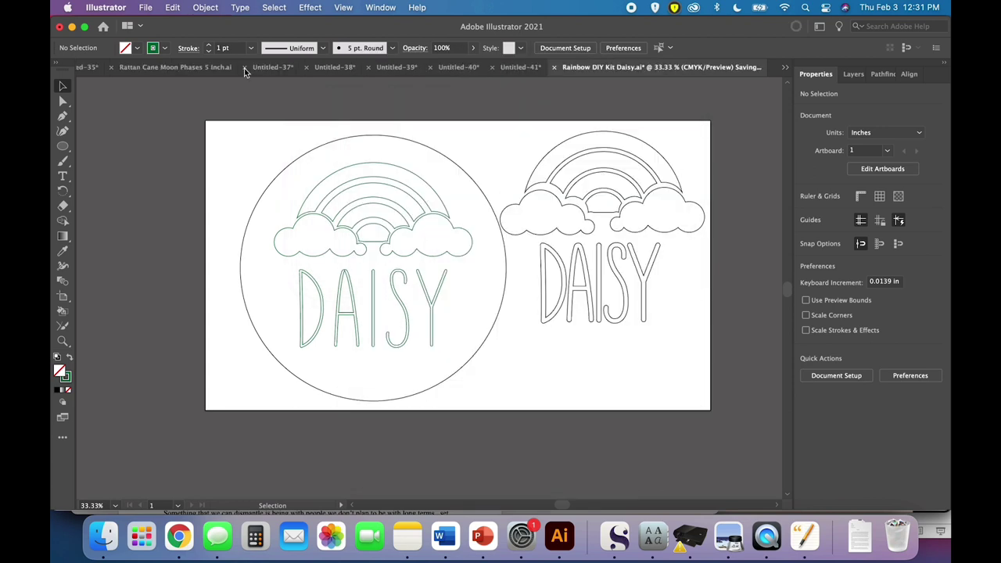
- Save a copy as SVG, Rainbow DIY Kit Daisy.svg, in Creative Cloud Files with default SVG options
{"action": "left_click", "coordinate": [146, 7]}
{"action": "left_click", "coordinate": [156, 142]}
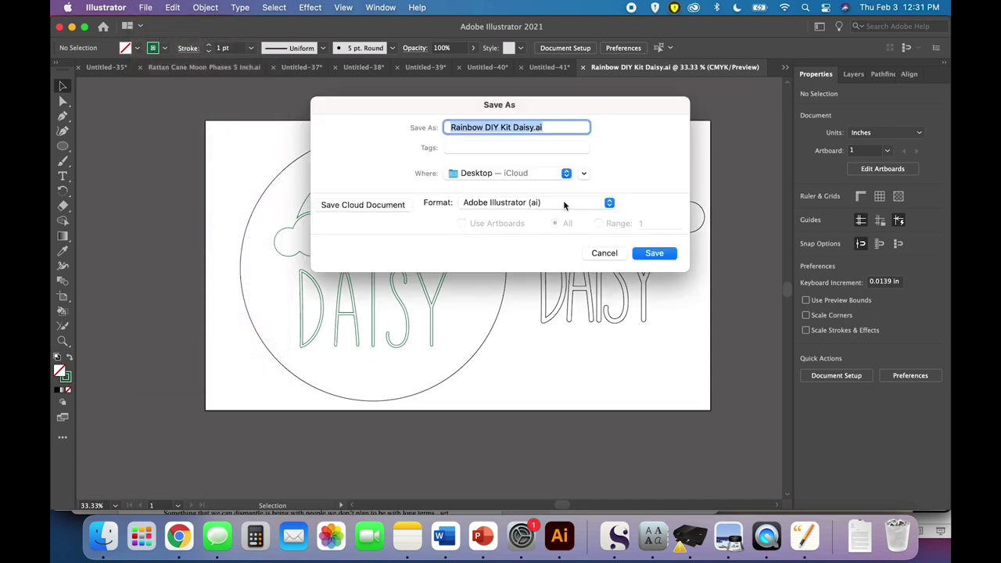
{"action": "left_click", "coordinate": [549, 201]}
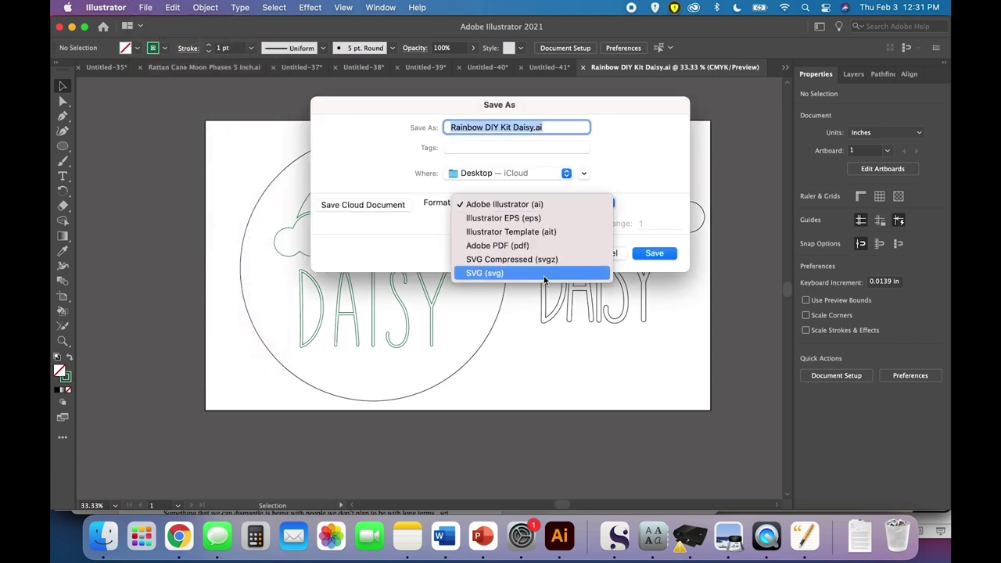
{"action": "left_click", "coordinate": [545, 275]}
{"action": "left_click", "coordinate": [531, 175]}
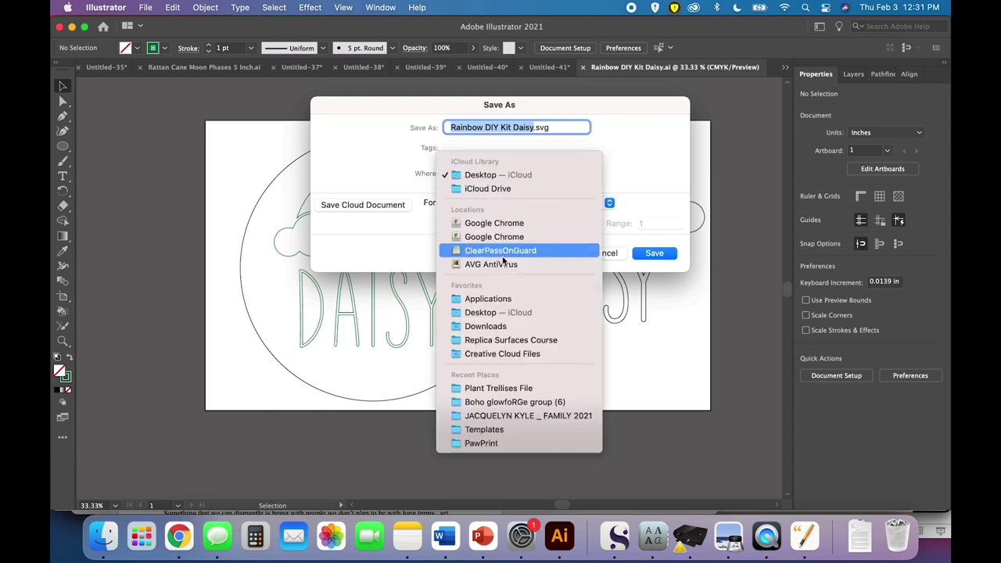
{"action": "left_click", "coordinate": [502, 353]}
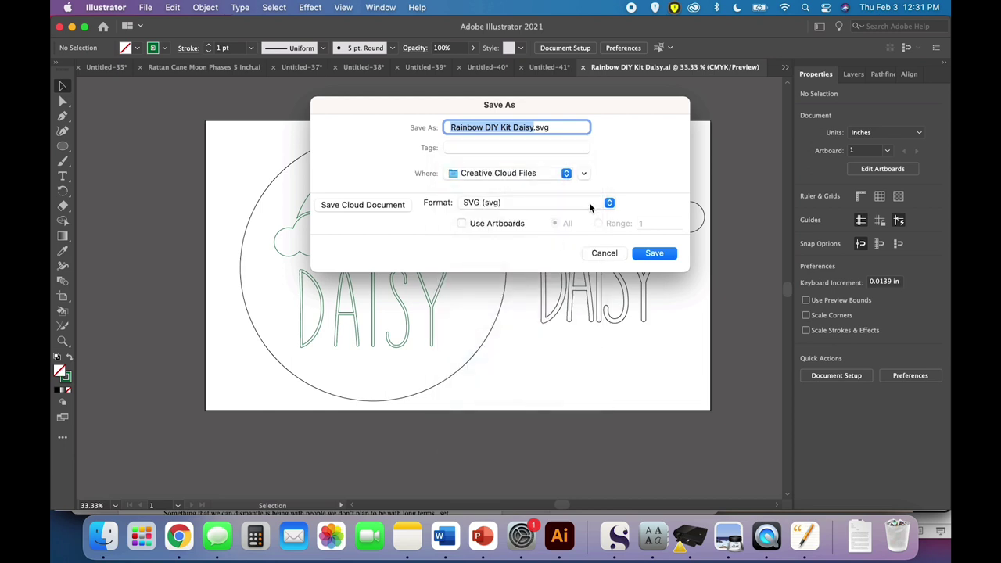
{"action": "left_click", "coordinate": [655, 253]}
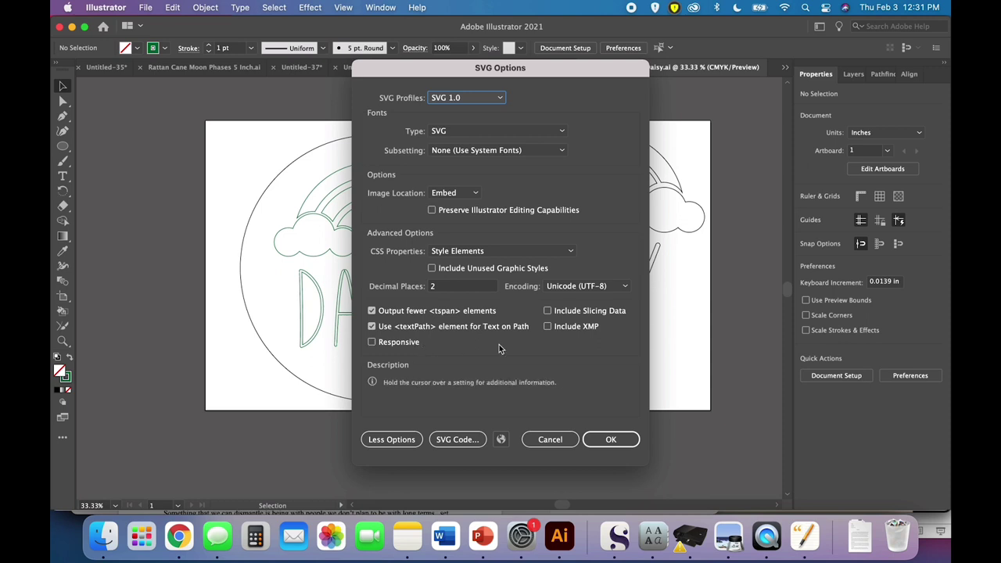
{"action": "left_click", "coordinate": [610, 439]}
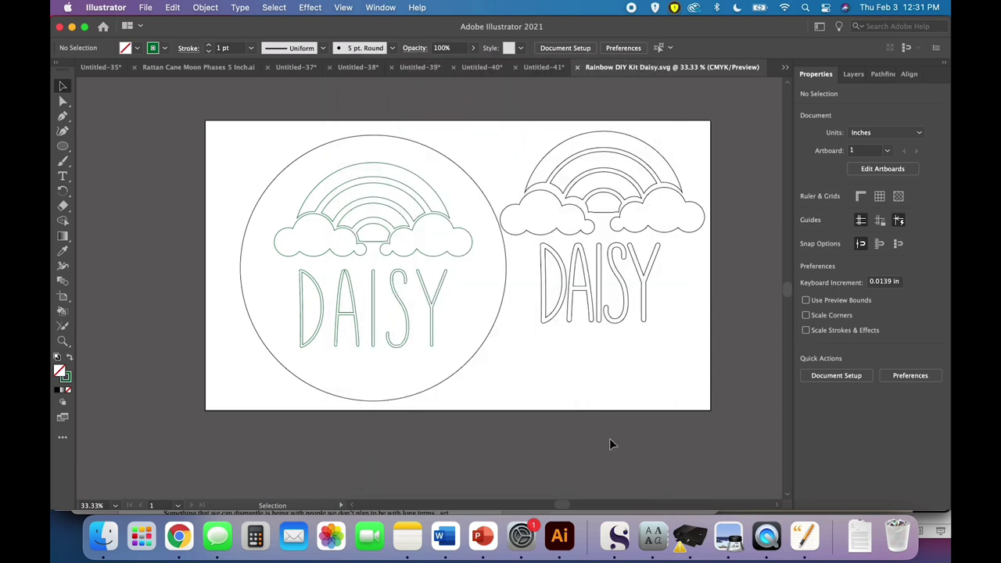